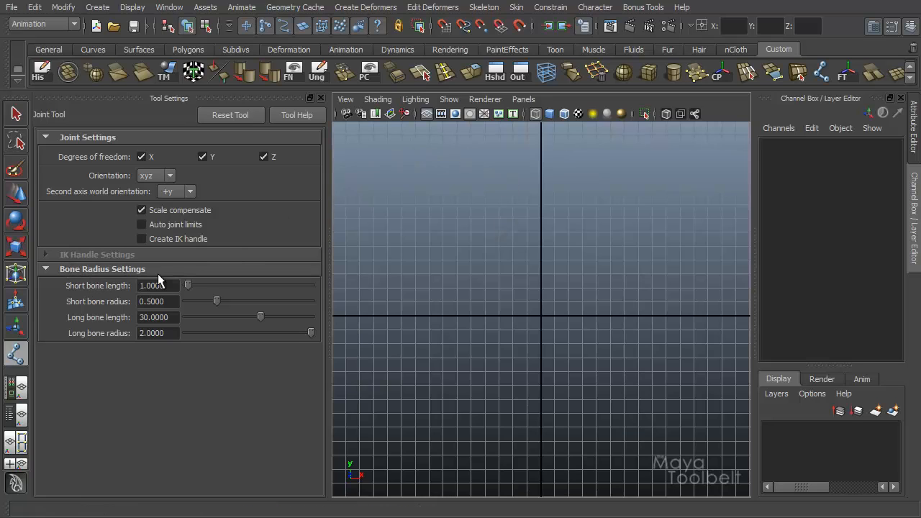
- Draw a V-shaped chain of three joints with two bones about 20 units long each, and hide the viewport grid
{"action": "left_click", "coordinate": [403, 152]}
{"action": "left_click", "coordinate": [637, 296]}
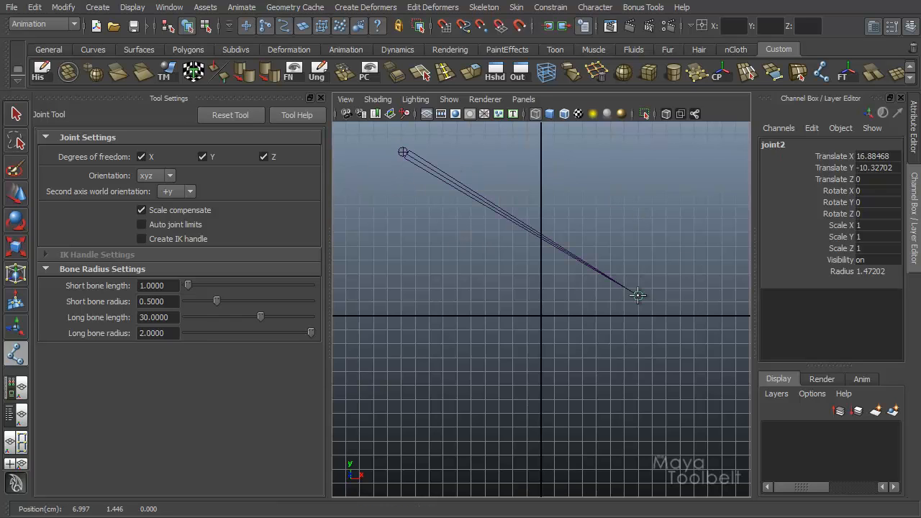
{"action": "left_click", "coordinate": [399, 438]}
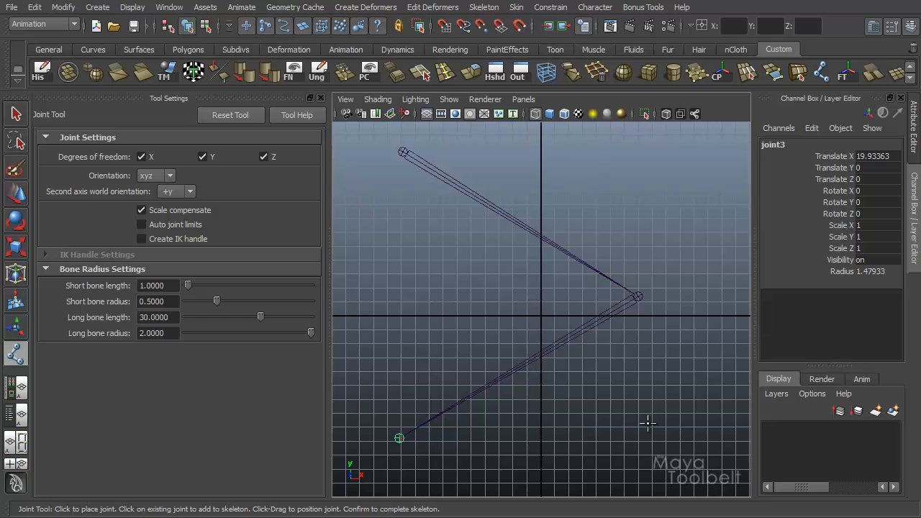
{"action": "key", "text": "w"}
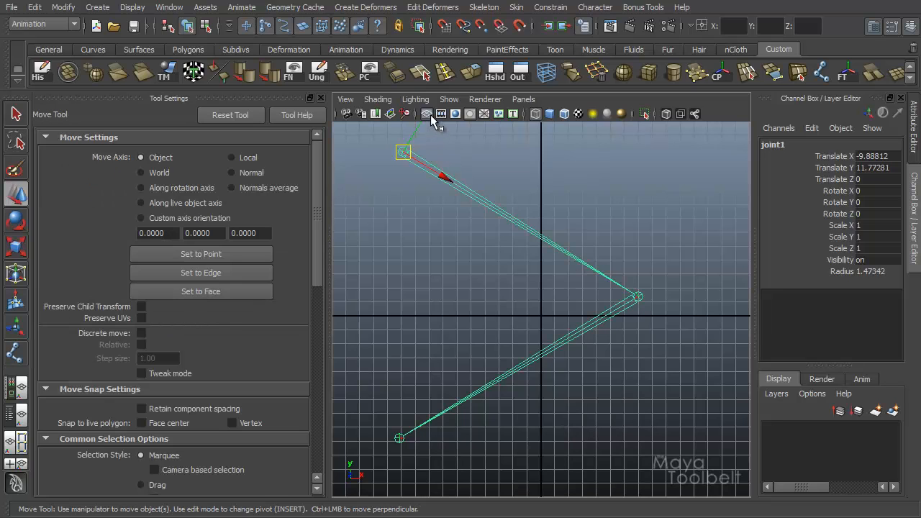
{"action": "left_click", "coordinate": [428, 115]}
{"action": "left_click", "coordinate": [495, 164]}
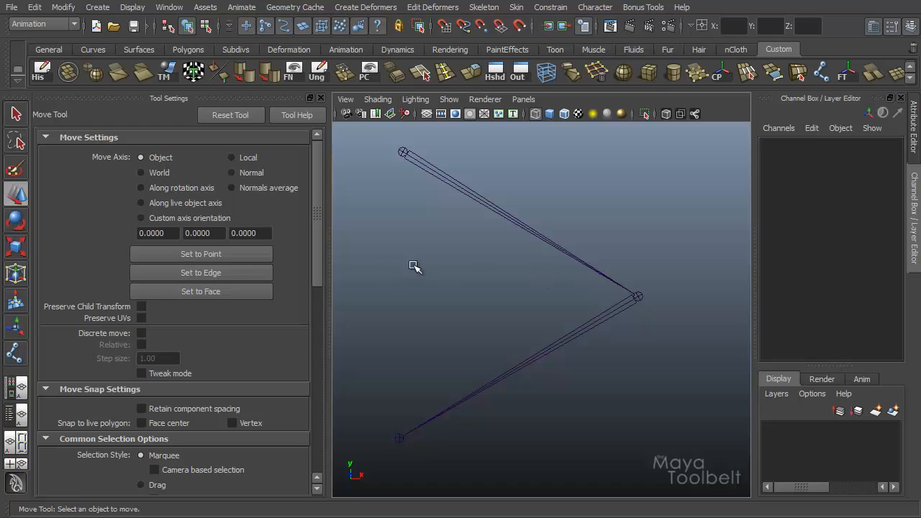
- Set the Joint Tool's long bone radius to 5 and draw a long diagonal two-joint chain across the V-shaped chain
{"action": "left_click", "coordinate": [16, 352]}
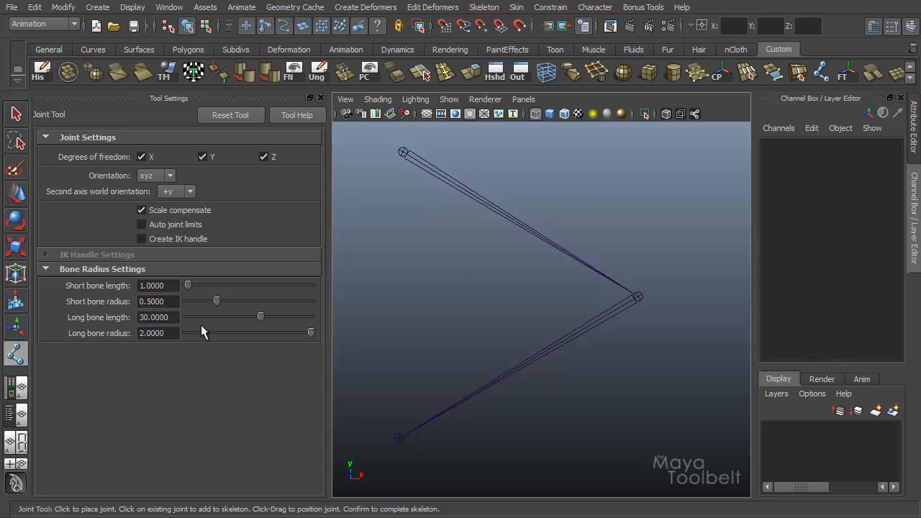
{"action": "key", "text": "w"}
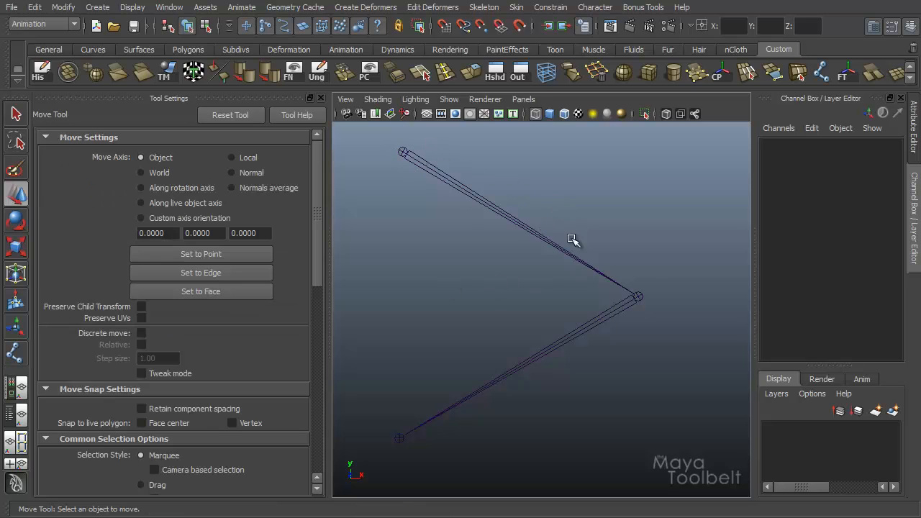
{"action": "left_click", "coordinate": [15, 352]}
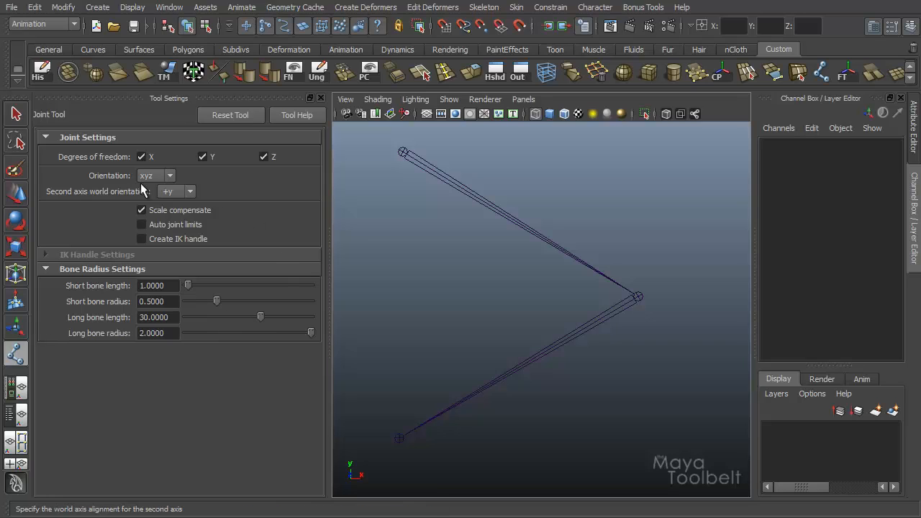
{"action": "left_click", "coordinate": [160, 334]}
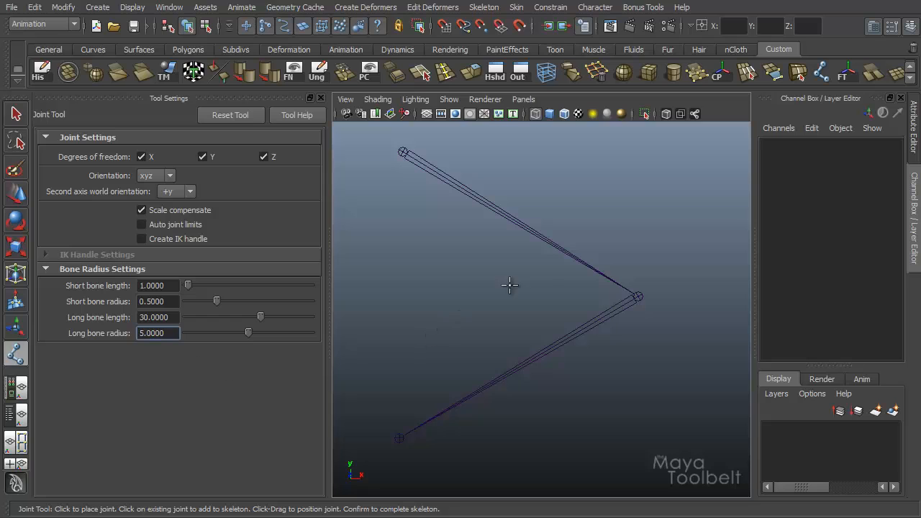
{"action": "left_click", "coordinate": [374, 192]}
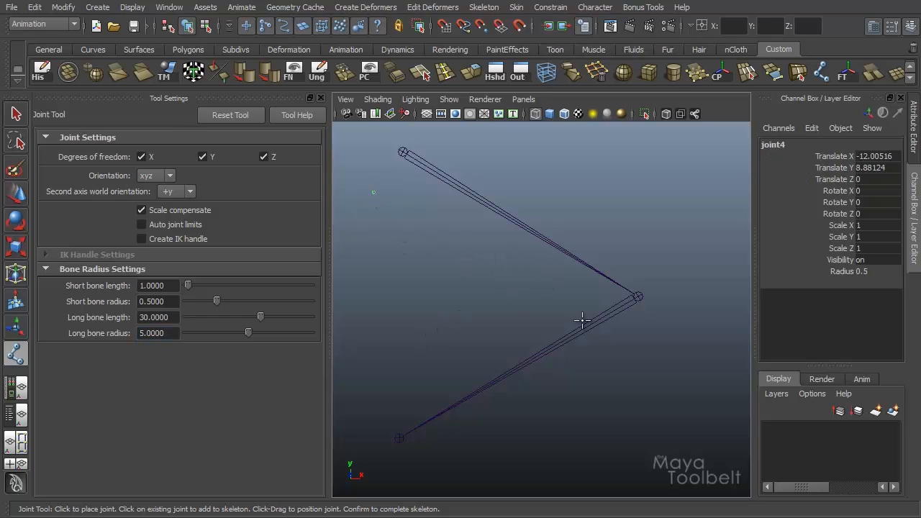
{"action": "left_click", "coordinate": [654, 395]}
{"action": "key", "text": "Return"}
{"action": "key", "text": "w"}
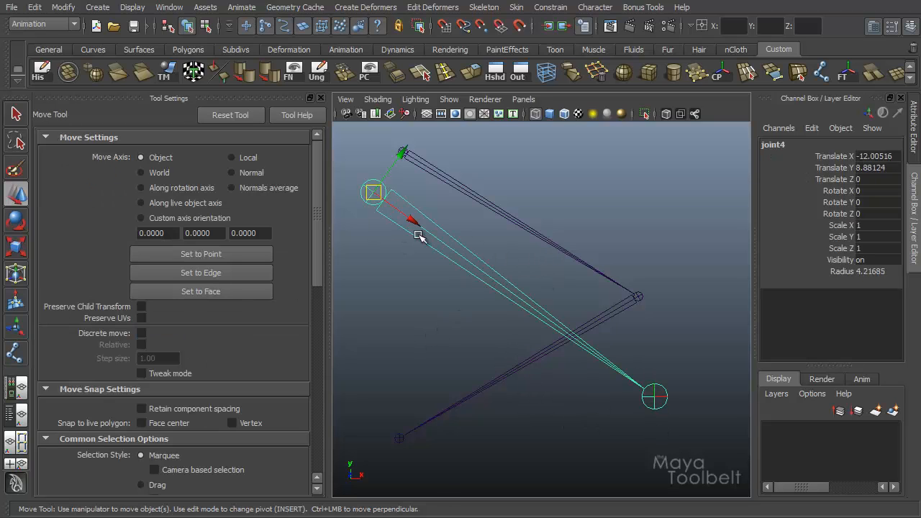
{"action": "key", "text": "q"}
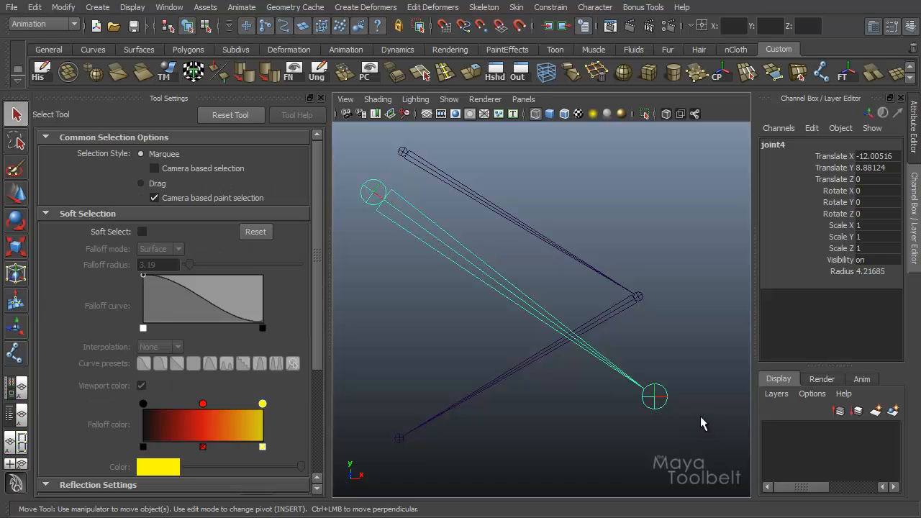
{"action": "key", "text": "w"}
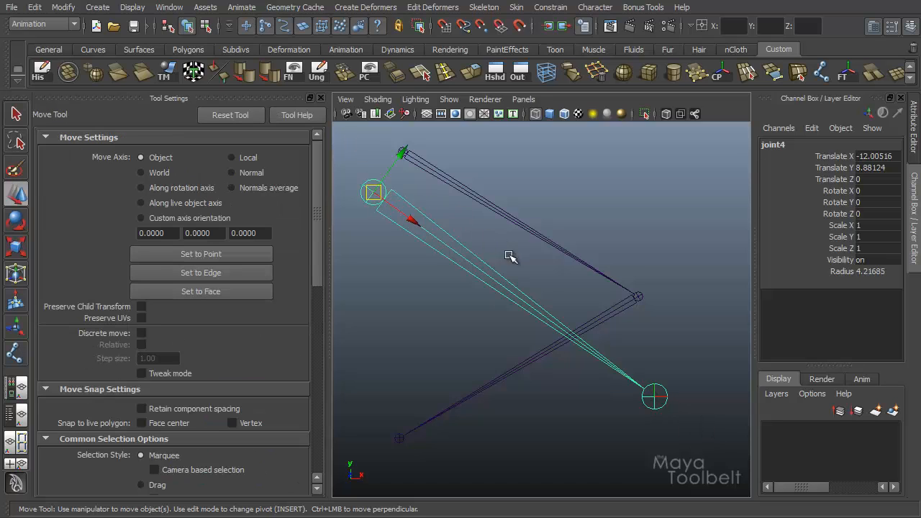
- Draw a short two-joint bone about 1.5 units long in the empty area above the V-shaped chain
{"action": "left_click", "coordinate": [14, 353]}
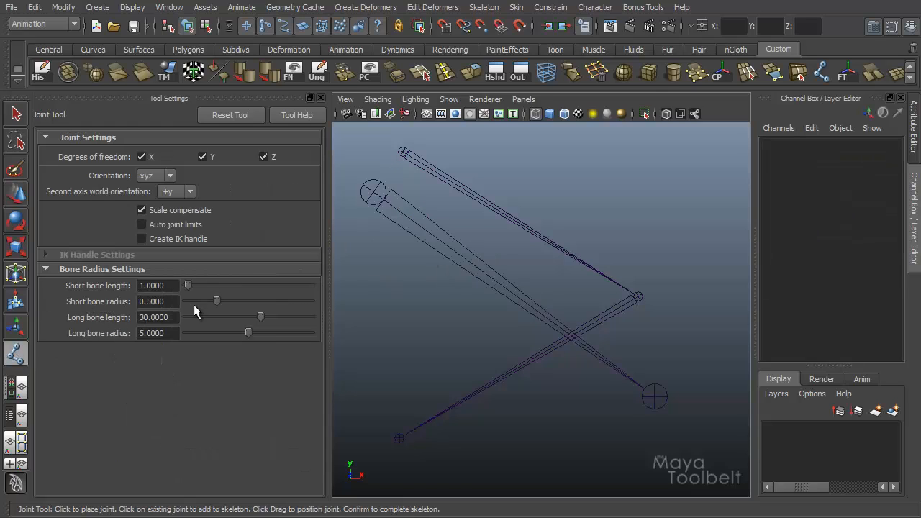
{"action": "left_click", "coordinate": [581, 171]}
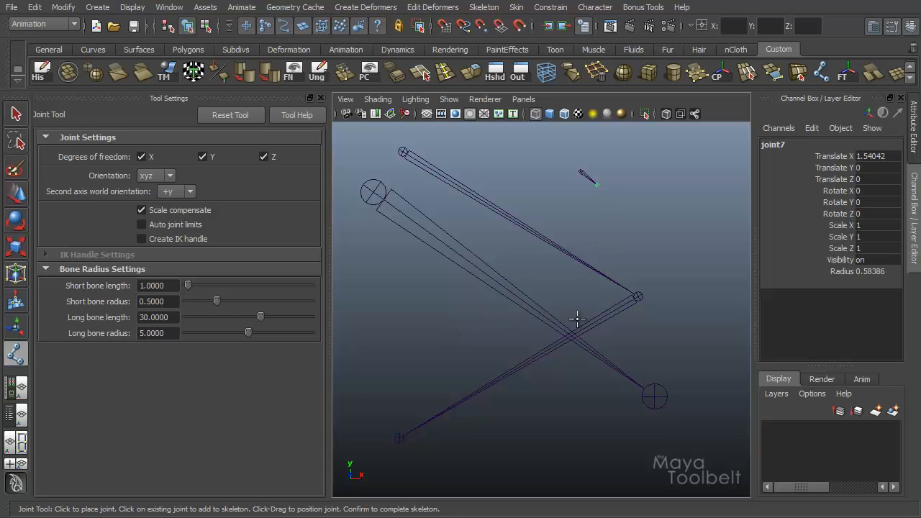
{"action": "key", "text": "w"}
{"action": "key", "text": "q"}
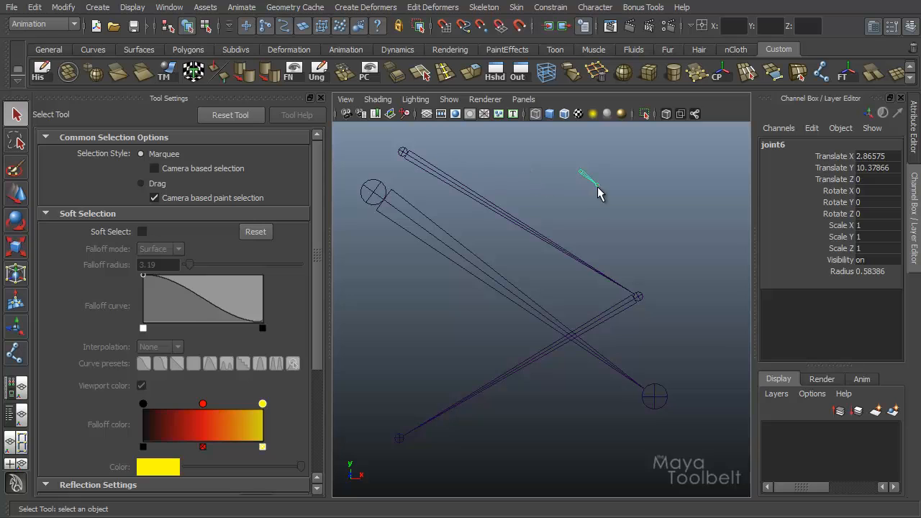
- Move the short bone beside the V-shaped chain's root joint, and select both longer chains' root joints to compare their radii
{"action": "key", "text": "w"}
{"action": "left_click_drag", "start_coordinate": [574, 169], "coordinate": [411, 149]}
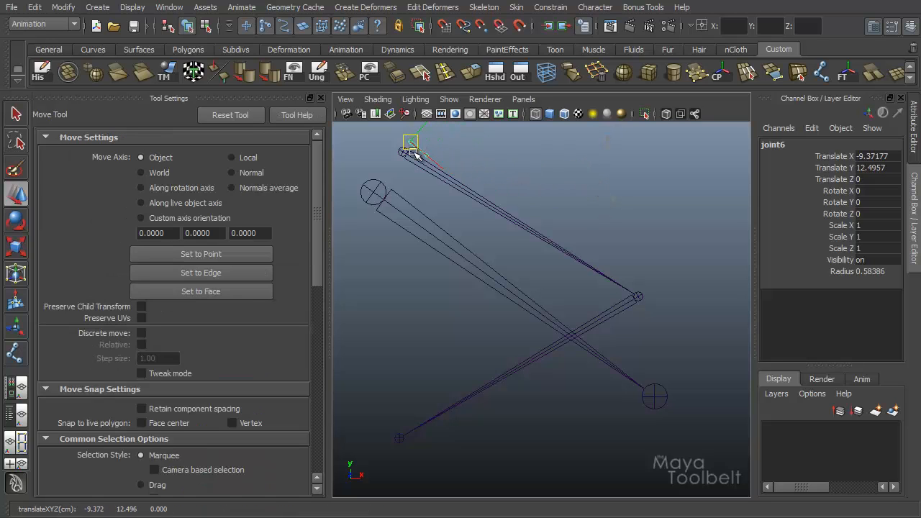
{"action": "middle_click_drag", "start_coordinate": [407, 234], "coordinate": [522, 378], "text": "alt"}
{"action": "right_click_drag", "start_coordinate": [522, 378], "coordinate": [837, 447], "text": "alt"}
{"action": "right_click_drag", "start_coordinate": [518, 292], "coordinate": [463, 271], "text": "alt"}
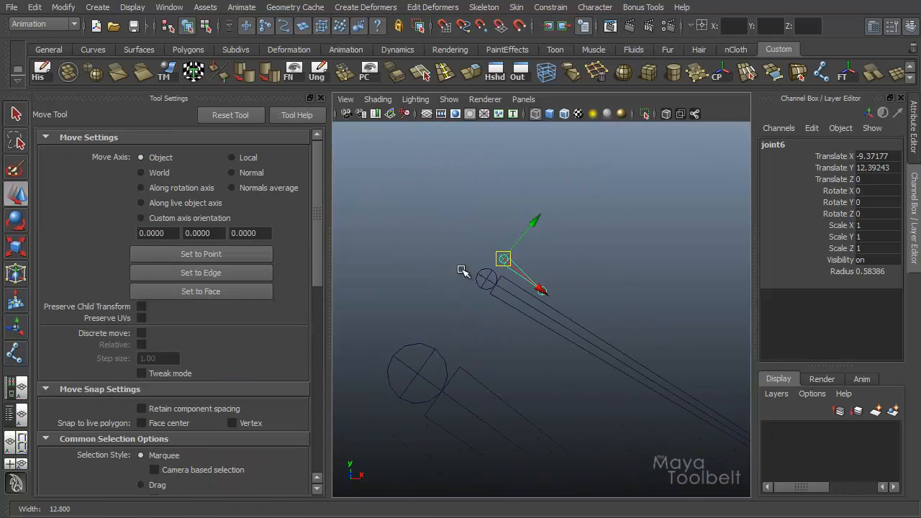
{"action": "middle_click_drag", "start_coordinate": [486, 280], "coordinate": [499, 292], "text": "alt"}
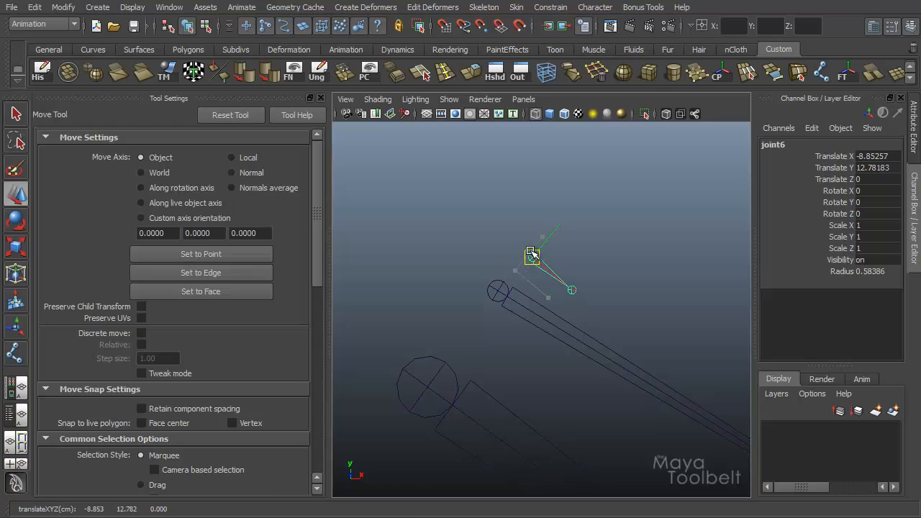
{"action": "left_click_drag", "start_coordinate": [516, 274], "coordinate": [524, 254]}
{"action": "left_click", "coordinate": [498, 292]}
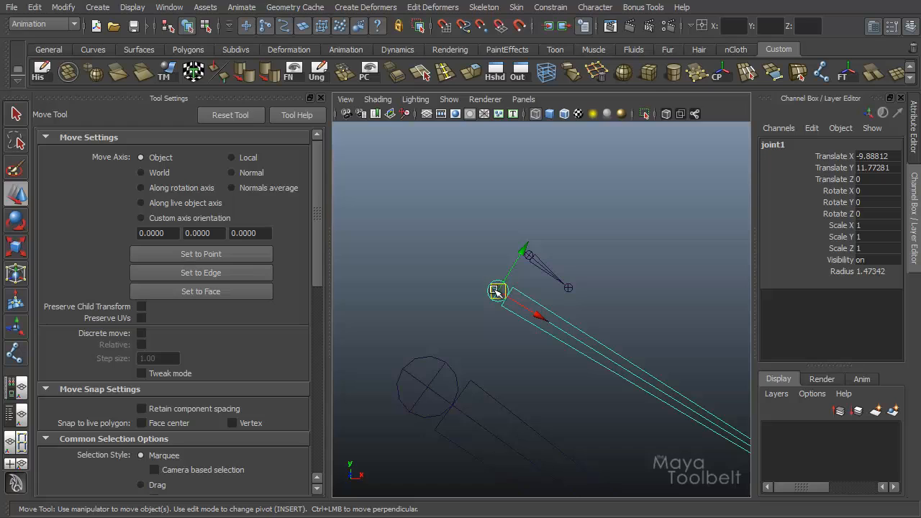
{"action": "left_click", "coordinate": [441, 369]}
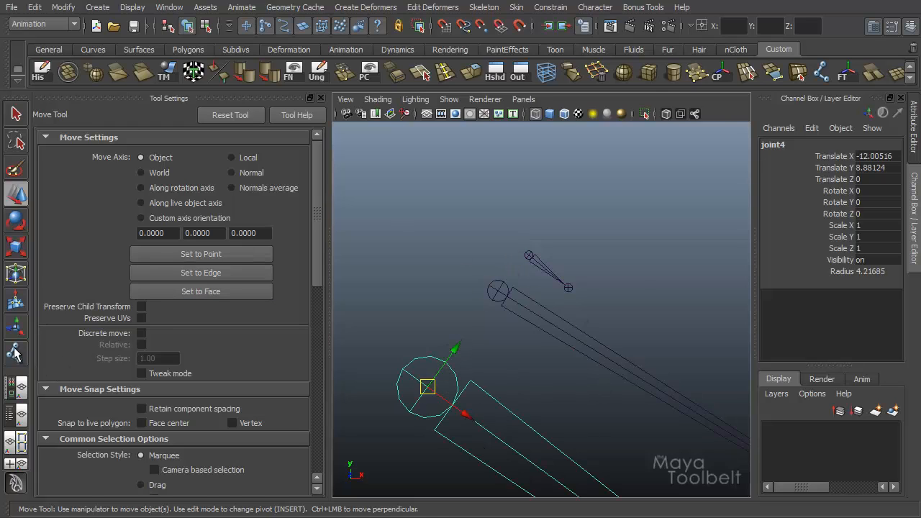
- Draw a zigzag chain of thirteen joints with bones of varied short and medium lengths over the existing bones
{"action": "left_click", "coordinate": [16, 352]}
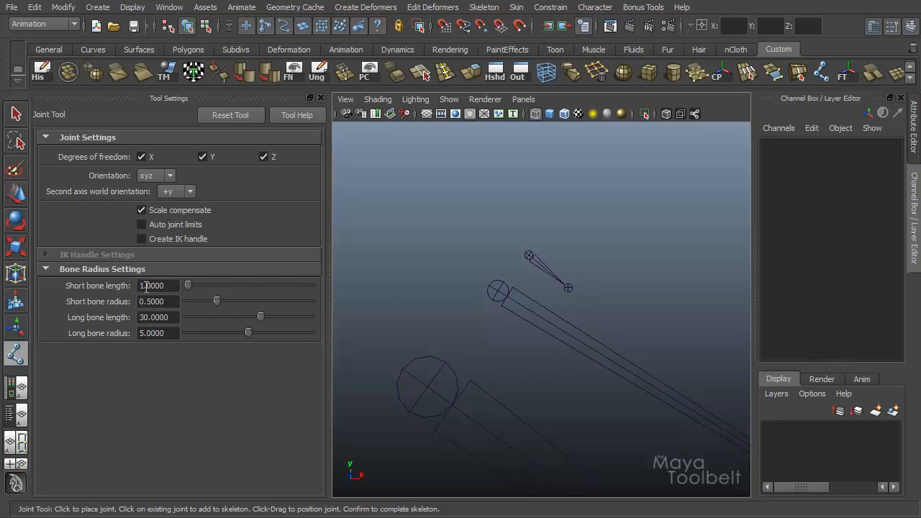
{"action": "left_click", "coordinate": [415, 149]}
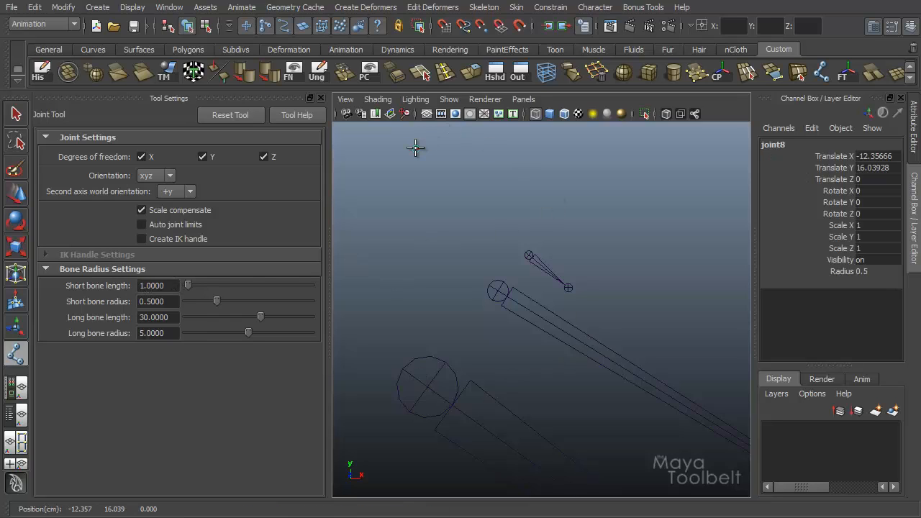
{"action": "left_click", "coordinate": [450, 164]}
{"action": "left_click", "coordinate": [563, 212]}
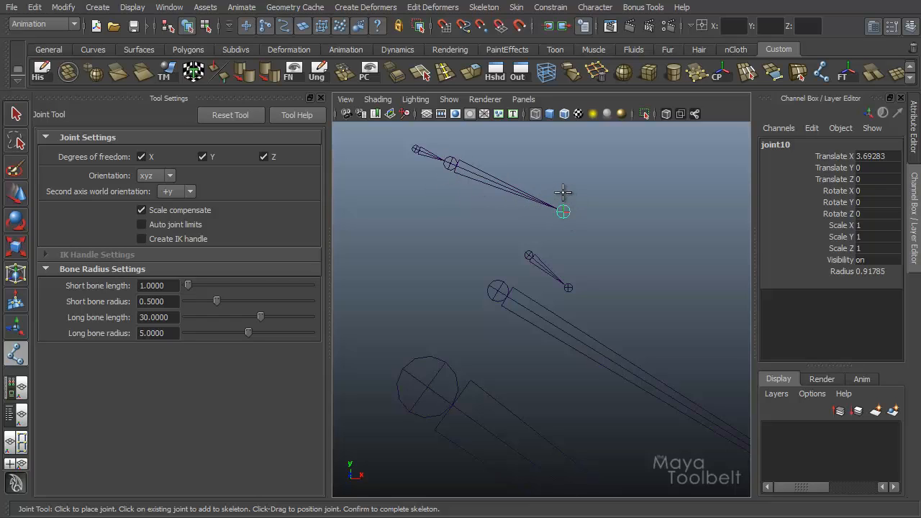
{"action": "left_click", "coordinate": [626, 260]}
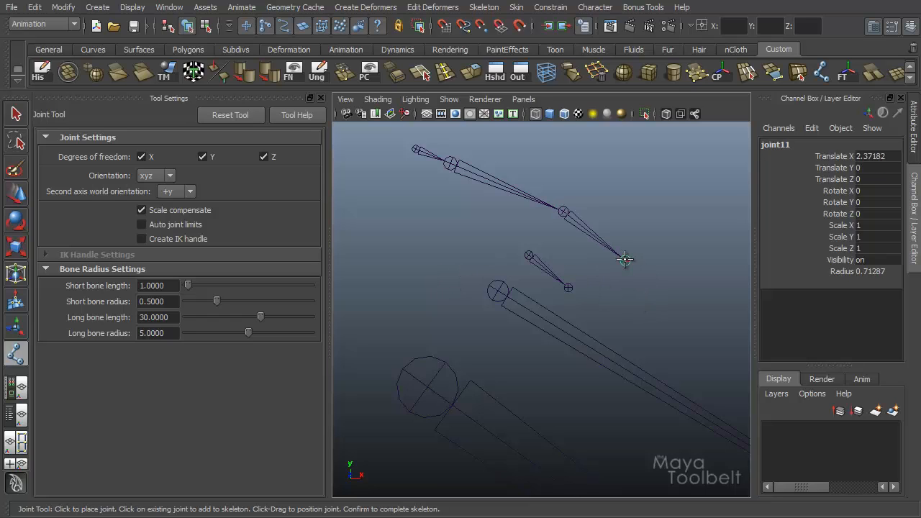
{"action": "left_click", "coordinate": [656, 168]}
{"action": "left_click", "coordinate": [412, 307]}
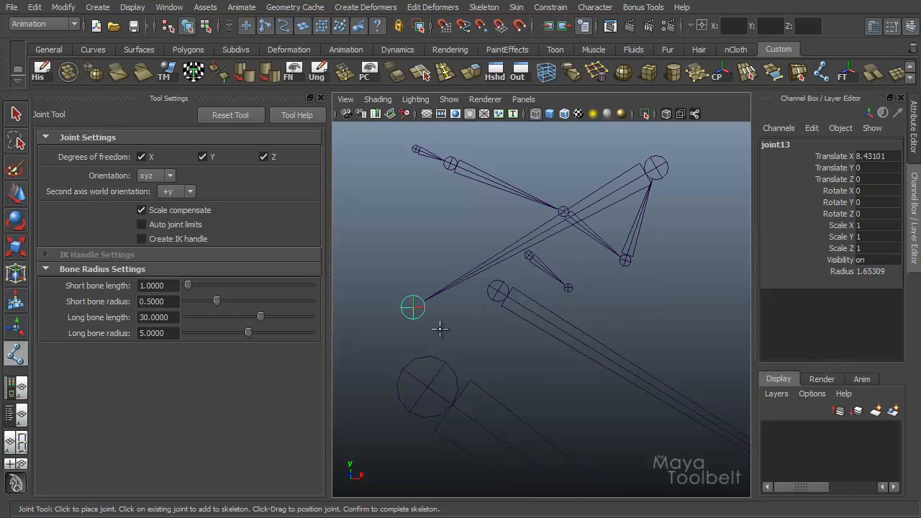
{"action": "left_click", "coordinate": [615, 387]}
{"action": "left_click", "coordinate": [638, 334]}
{"action": "left_click", "coordinate": [598, 295]}
{"action": "left_click", "coordinate": [436, 201]}
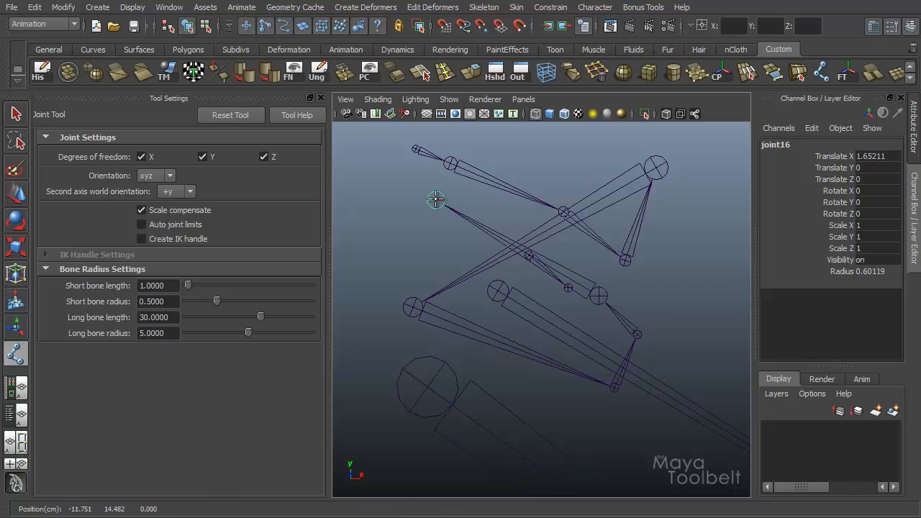
{"action": "left_click", "coordinate": [353, 307]}
{"action": "left_click", "coordinate": [679, 321]}
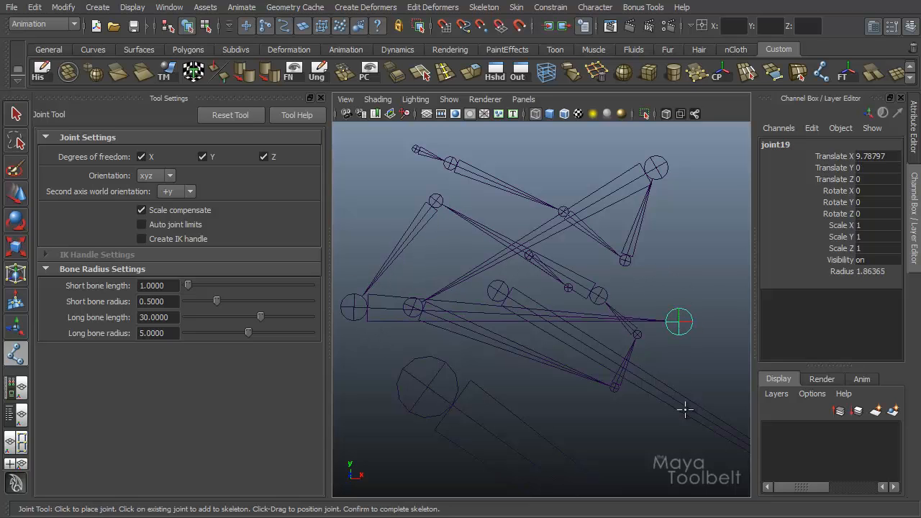
{"action": "left_click", "coordinate": [667, 414]}
- Extend the zigzag chain with two longer bones, about 11.7 and 22.3 units long, and finish the chain
{"action": "scroll", "coordinate": [544, 257], "scroll_direction": "down", "scroll_amount": 5}
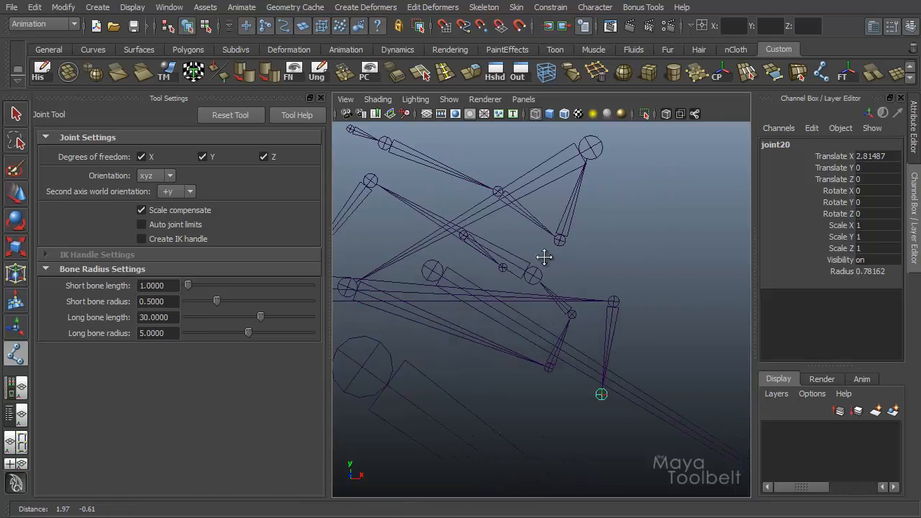
{"action": "left_click", "coordinate": [707, 241]}
{"action": "middle_click_drag", "start_coordinate": [624, 323], "coordinate": [359, 301], "text": "alt"}
{"action": "left_click", "coordinate": [767, 393]}
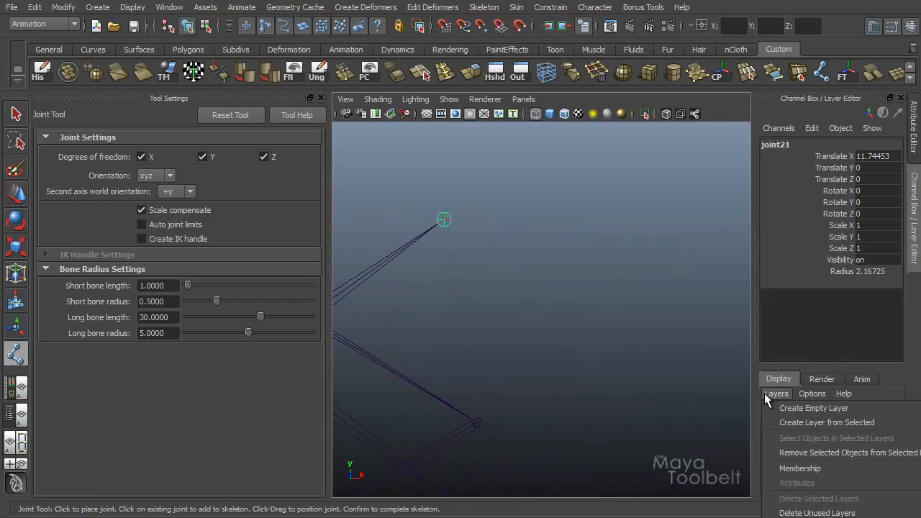
{"action": "left_click", "coordinate": [728, 402]}
{"action": "middle_click_drag", "start_coordinate": [603, 287], "coordinate": [661, 255], "text": "alt"}
{"action": "scroll", "coordinate": [530, 242], "scroll_direction": "down", "scroll_amount": 5}
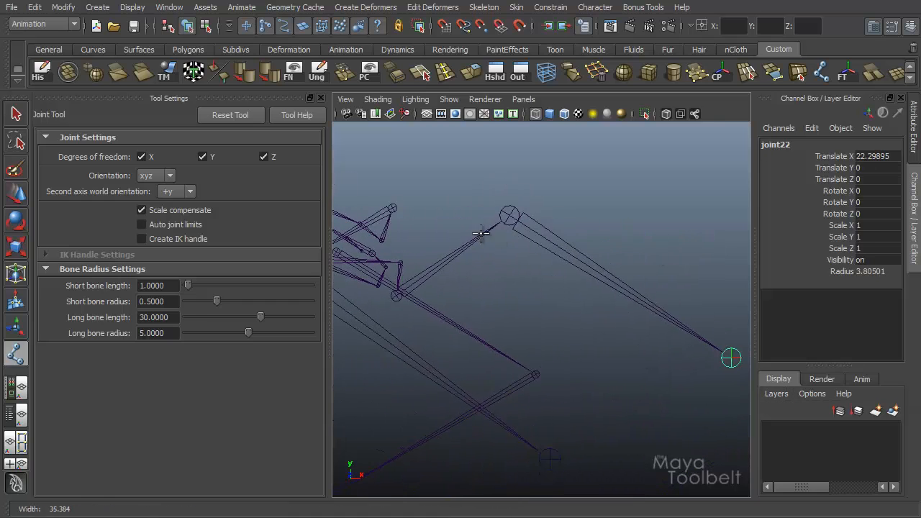
{"action": "middle_click_drag", "start_coordinate": [480, 235], "coordinate": [488, 213], "text": "alt"}
{"action": "key", "text": "w"}
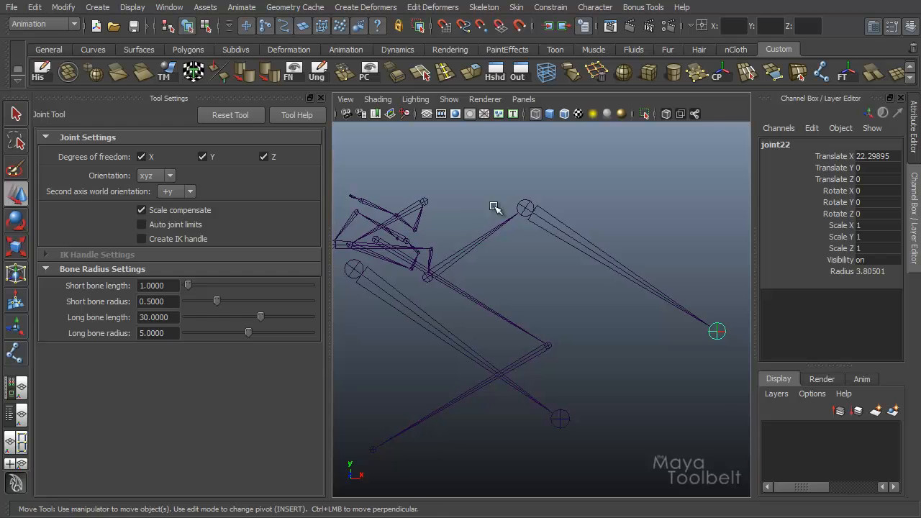
- Move the zigzag chain's root joint to about -14.4 in X and 18.1 in Y
{"action": "middle_click_drag", "start_coordinate": [506, 251], "coordinate": [566, 247], "text": "alt"}
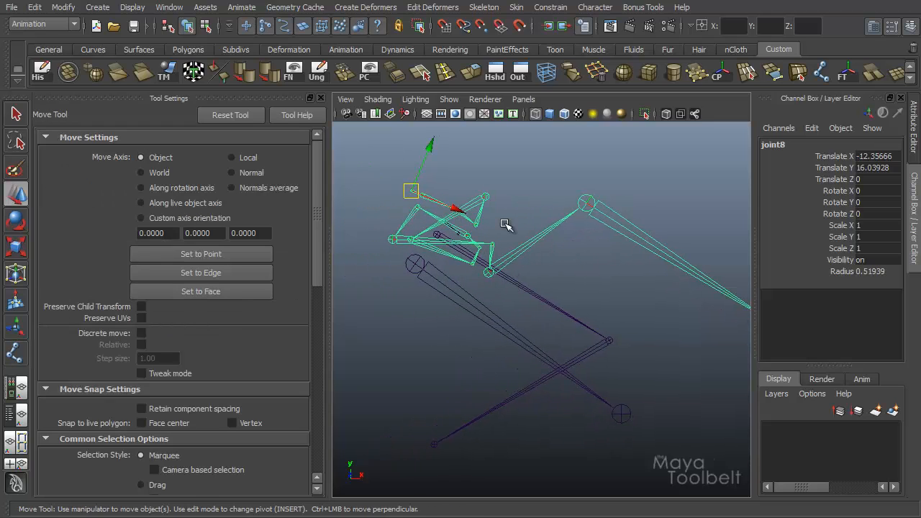
{"action": "middle_click_drag", "start_coordinate": [517, 267], "coordinate": [558, 277], "text": "alt"}
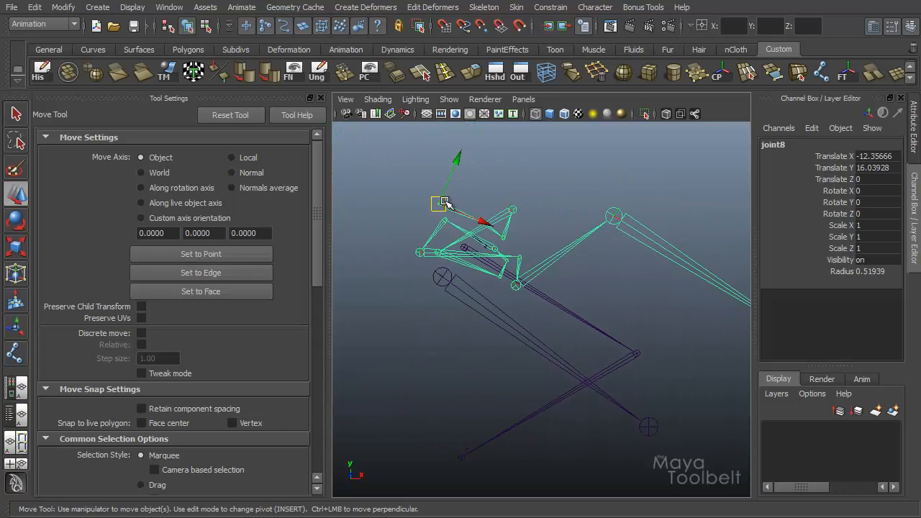
{"action": "left_click_drag", "start_coordinate": [437, 201], "coordinate": [418, 181]}
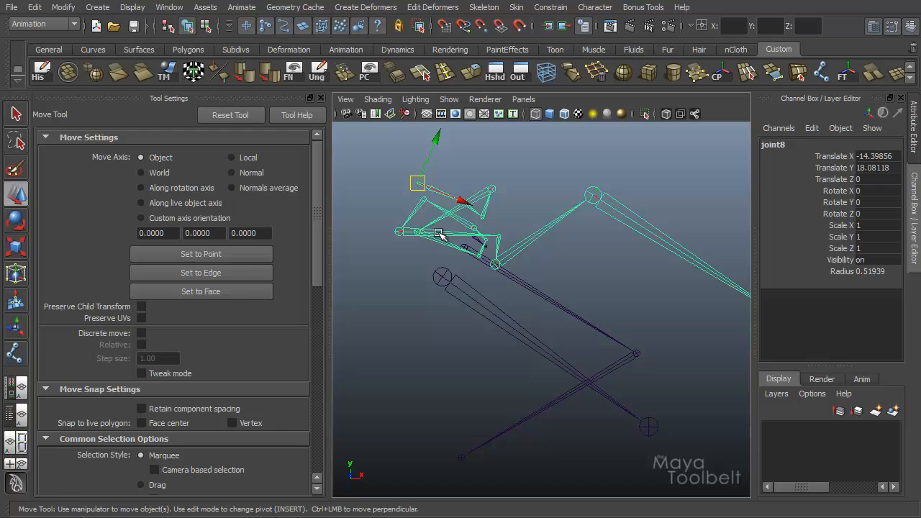
- Move several intermediate joints of the zigzag chain outward to untangle the overlapping bones
{"action": "left_click", "coordinate": [417, 233]}
{"action": "left_click_drag", "start_coordinate": [417, 235], "coordinate": [632, 189]}
{"action": "left_click", "coordinate": [583, 185]}
{"action": "left_click", "coordinate": [579, 170]}
{"action": "middle_click_drag", "start_coordinate": [632, 249], "coordinate": [545, 285], "text": "alt"}
{"action": "left_click_drag", "start_coordinate": [504, 199], "coordinate": [561, 266]}
{"action": "middle_click_drag", "start_coordinate": [449, 294], "coordinate": [470, 237], "text": "alt"}
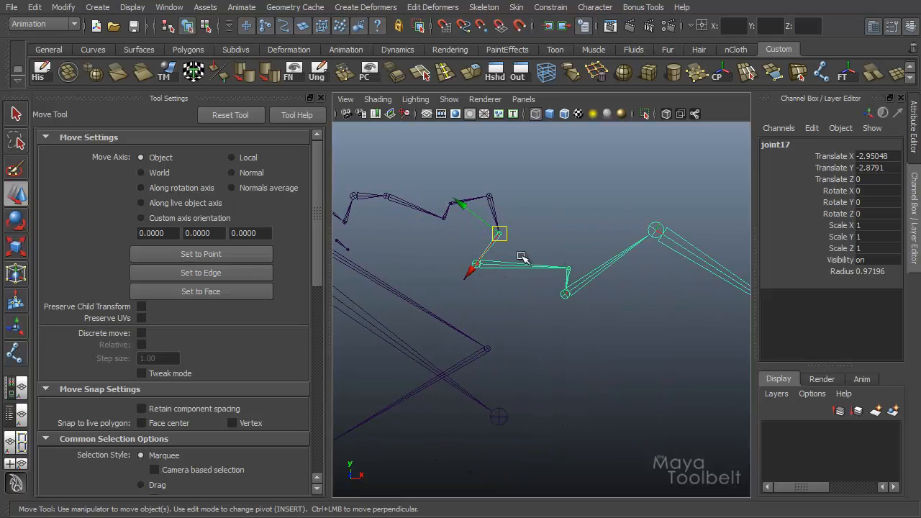
- Reposition two neighbouring joints mid-way along the zigzag chain, placing the second at about 4.82 in X and -0.60 in Y
{"action": "middle_click_drag", "start_coordinate": [522, 257], "coordinate": [453, 189], "text": "alt"}
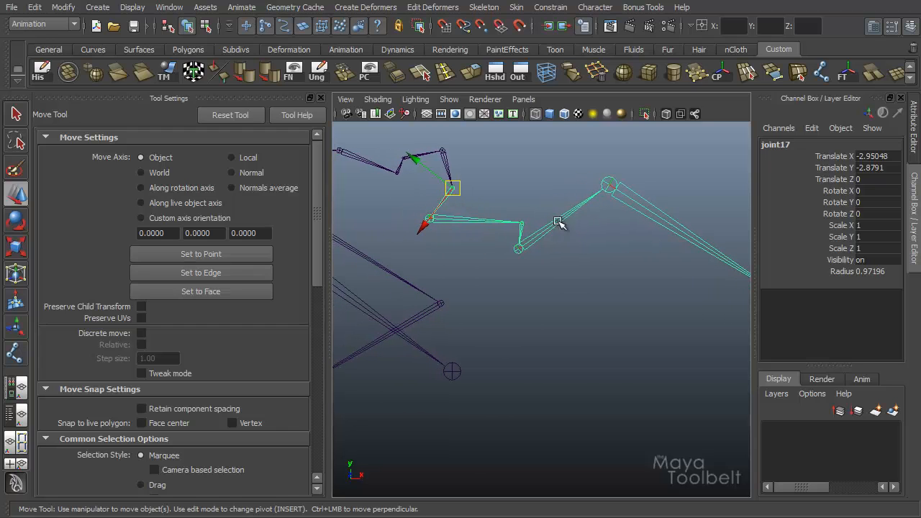
{"action": "middle_click_drag", "start_coordinate": [468, 283], "coordinate": [554, 331], "text": "alt"}
{"action": "mouse_move", "coordinate": [535, 238]}
{"action": "left_mouse_down"}
{"action": "mouse_move", "coordinate": [570, 231]}
{"action": "mouse_move", "coordinate": [545, 234]}
{"action": "left_mouse_up"}
{"action": "left_click", "coordinate": [580, 267]}
{"action": "mouse_move", "coordinate": [524, 264]}
{"action": "left_mouse_down"}
{"action": "mouse_move", "coordinate": [519, 276]}
{"action": "mouse_move", "coordinate": [529, 274]}
{"action": "mouse_move", "coordinate": [516, 271]}
{"action": "left_mouse_up"}
{"action": "middle_click_drag", "start_coordinate": [566, 276], "coordinate": [502, 272], "text": "alt"}
{"action": "middle_click_drag", "start_coordinate": [542, 276], "coordinate": [678, 280], "text": "alt"}
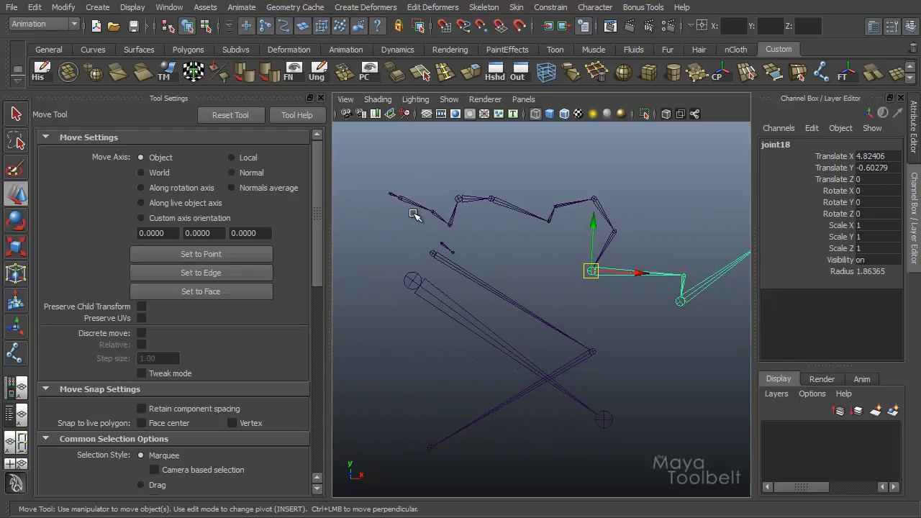
- Examine how joint size varies with bone length along the whole zigzag chain, comparing it with the Joint Tool's bone radius settings
{"action": "left_click", "coordinate": [392, 194]}
{"action": "middle_click_drag", "start_coordinate": [566, 284], "coordinate": [493, 260], "text": "alt"}
{"action": "right_click_drag", "start_coordinate": [493, 259], "coordinate": [349, 228], "text": "alt"}
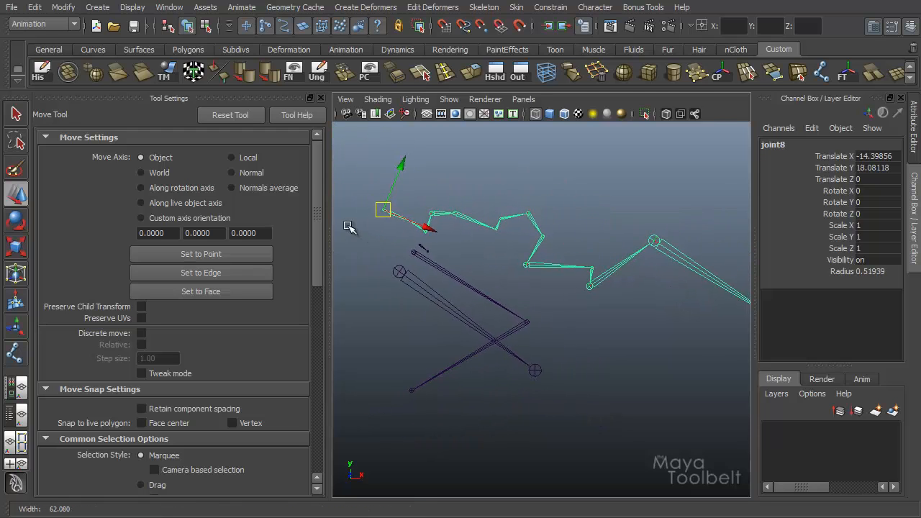
{"action": "middle_click_drag", "start_coordinate": [515, 279], "coordinate": [566, 290], "text": "alt"}
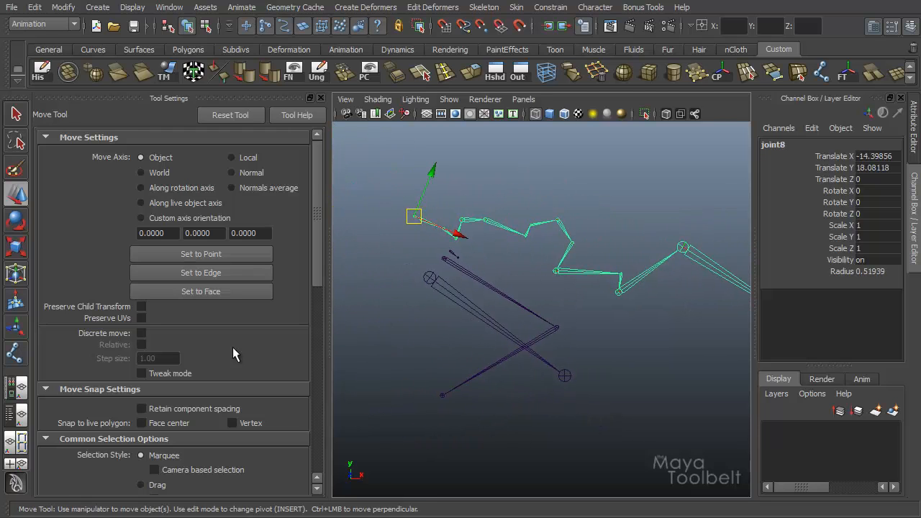
{"action": "left_click", "coordinate": [25, 352]}
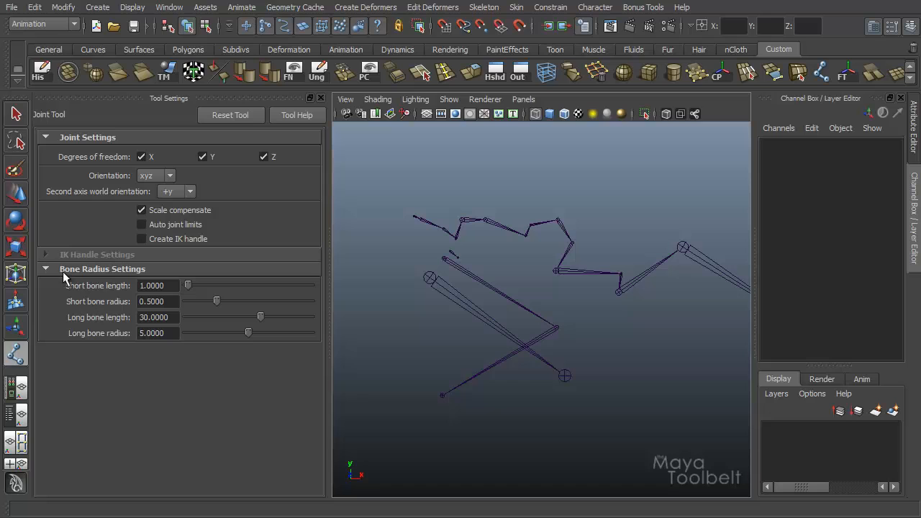
{"action": "middle_click_drag", "start_coordinate": [614, 320], "coordinate": [527, 284], "text": "alt"}
{"action": "middle_click_drag", "start_coordinate": [430, 291], "coordinate": [531, 335], "text": "alt"}
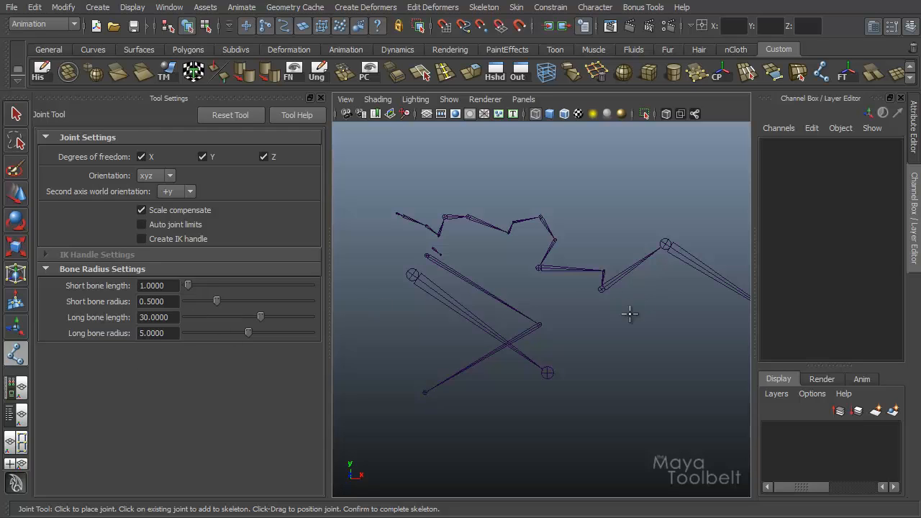
{"action": "middle_click_drag", "start_coordinate": [561, 329], "coordinate": [517, 311], "text": "alt"}
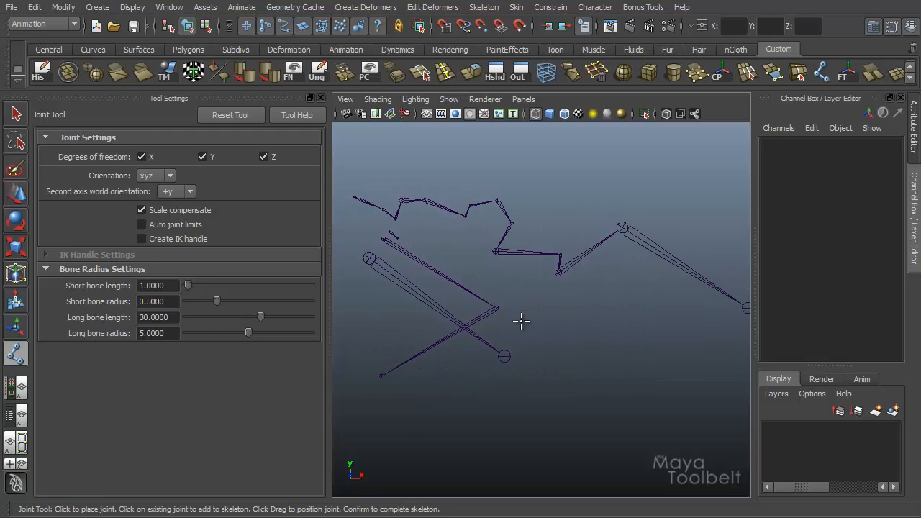
{"action": "middle_click_drag", "start_coordinate": [517, 351], "coordinate": [575, 360], "text": "alt"}
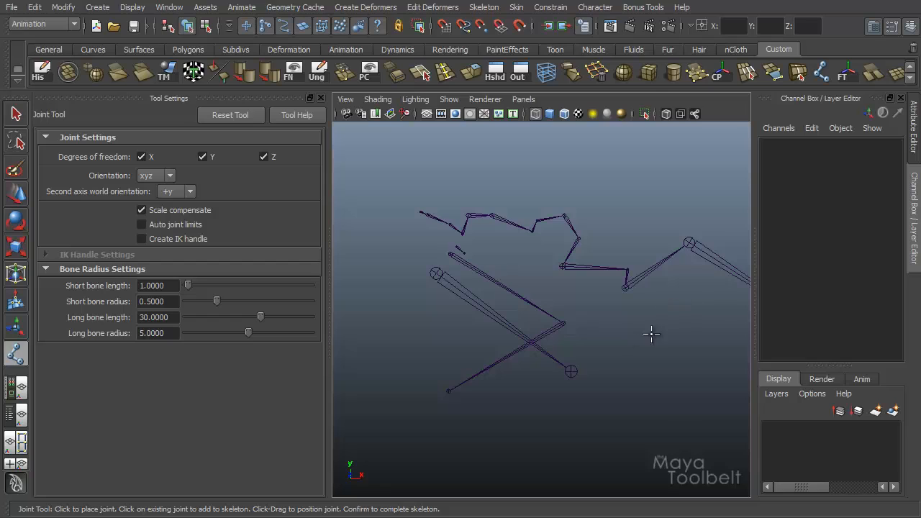
{"action": "middle_click_drag", "start_coordinate": [650, 333], "coordinate": [599, 316], "text": "alt"}
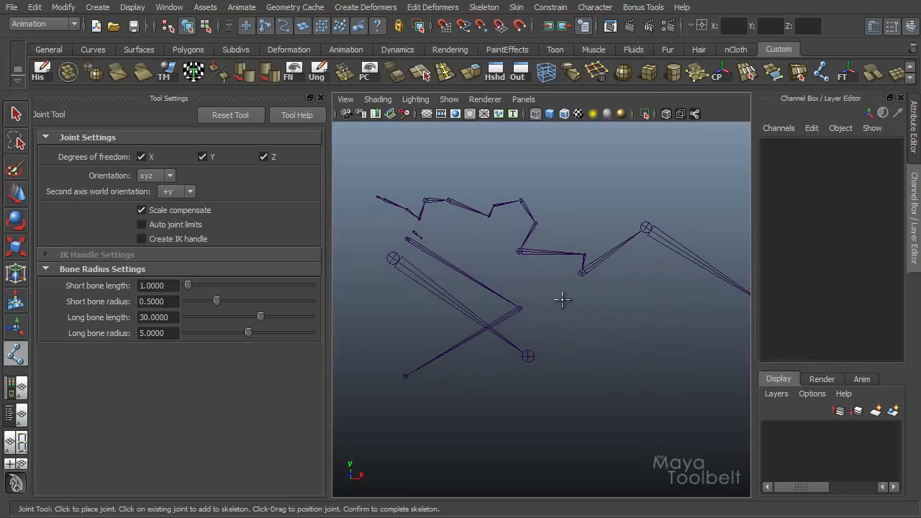
- Delete all the joint chains in the scene
{"action": "key", "text": "w"}
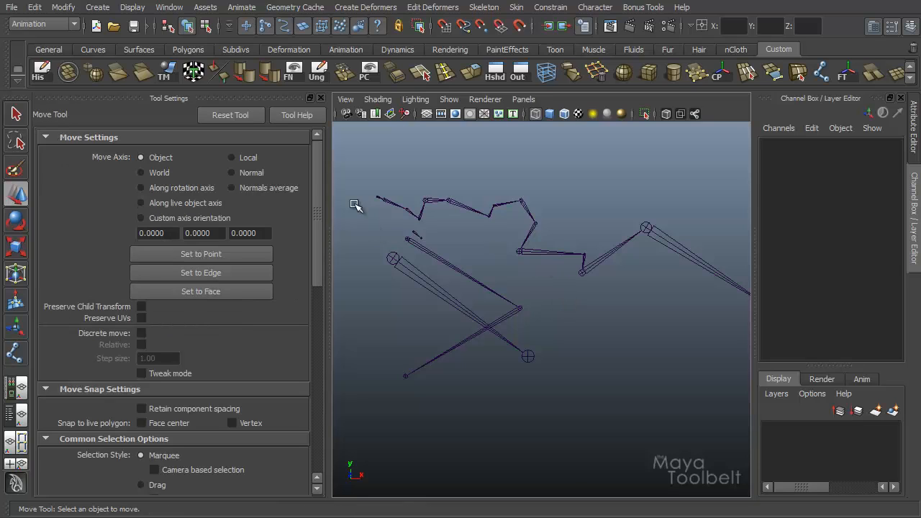
{"action": "left_click_drag", "start_coordinate": [365, 186], "coordinate": [527, 373]}
{"action": "key", "text": "Delete"}
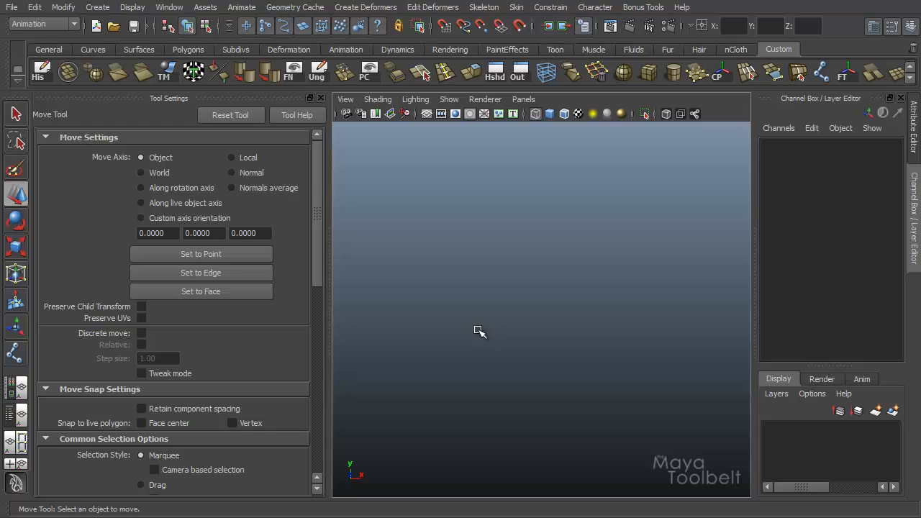
- Set the long bone radius to 2 and draw a horizontal two-joint bone with its root at about -4.25 in X and 9.46 in Y
{"action": "left_click", "coordinate": [16, 354]}
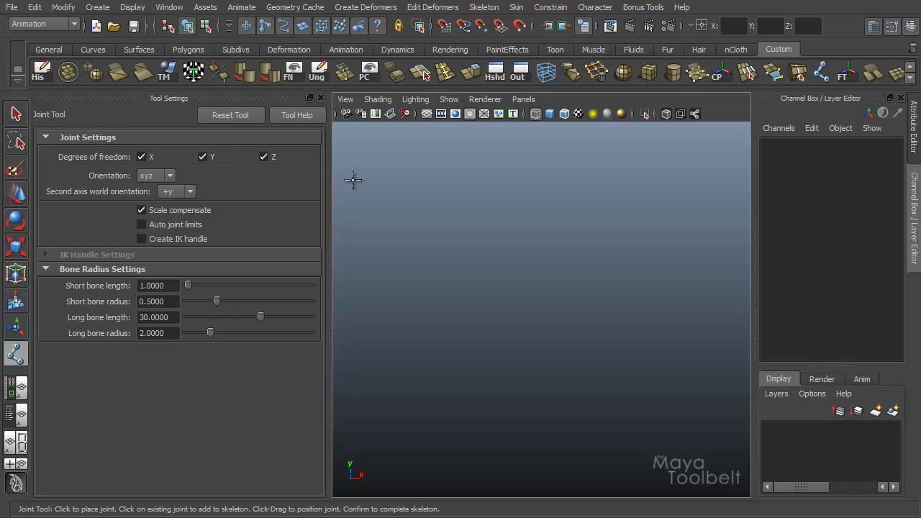
{"action": "left_click", "coordinate": [395, 226]}
{"action": "left_click", "coordinate": [709, 224]}
{"action": "key", "text": "w"}
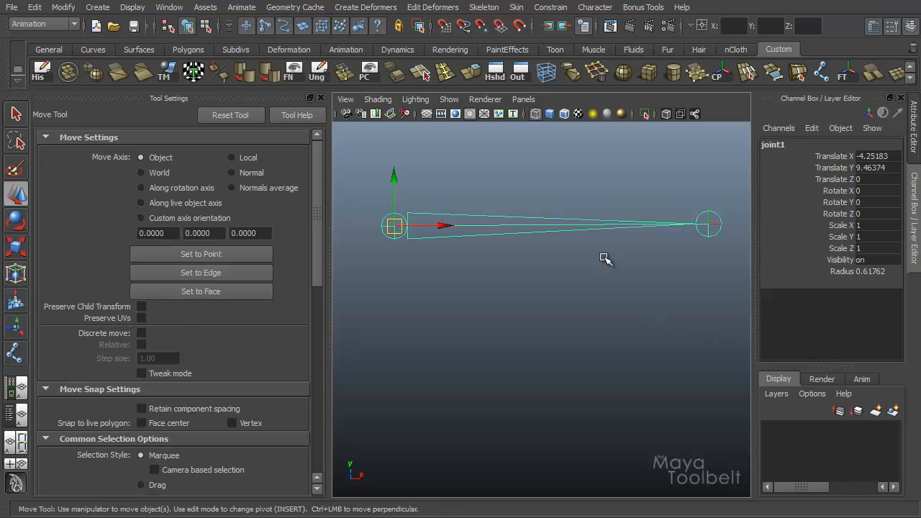
- Rotate the bone's root joint about -11.3 degrees in X in the perspective view, and undo the rotation
{"action": "key", "text": "space"}
{"action": "left_click_drag", "start_coordinate": [604, 256], "coordinate": [603, 229]}
{"action": "right_click_drag", "start_coordinate": [527, 266], "coordinate": [495, 246], "text": "alt"}
{"action": "left_click_drag", "start_coordinate": [492, 249], "coordinate": [554, 270], "text": "alt"}
{"action": "middle_click_drag", "start_coordinate": [555, 269], "coordinate": [586, 273], "text": "alt"}
{"action": "left_click_drag", "start_coordinate": [586, 273], "coordinate": [513, 409], "text": "alt"}
{"action": "key", "text": "e"}
{"action": "middle_click_drag", "start_coordinate": [543, 367], "coordinate": [489, 339], "text": "alt"}
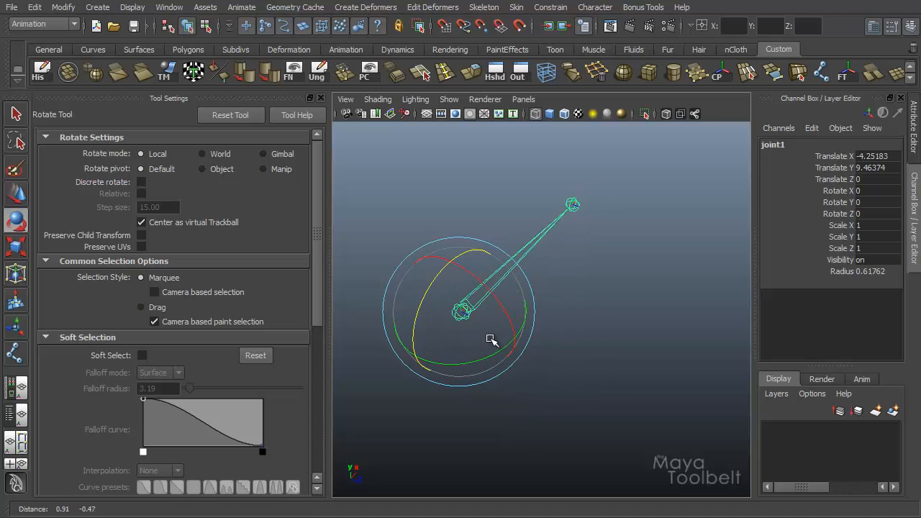
{"action": "left_click_drag", "start_coordinate": [477, 362], "coordinate": [511, 273]}
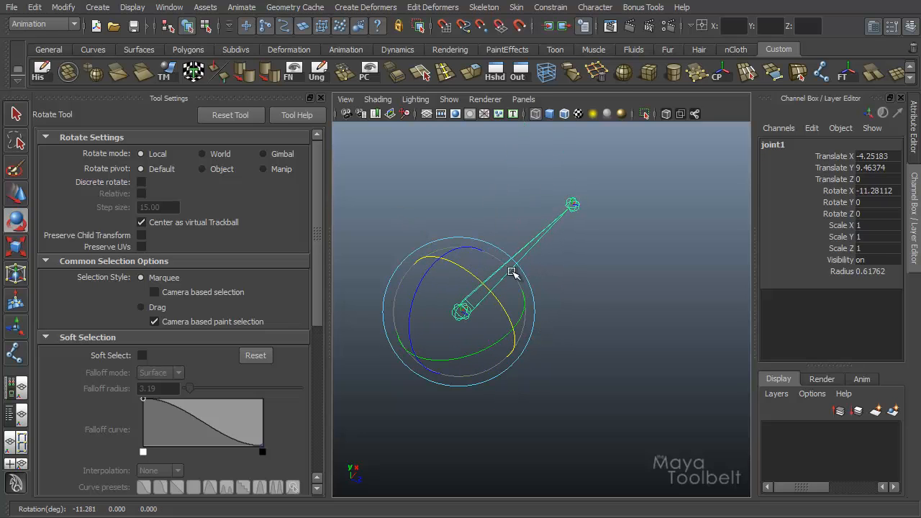
{"action": "key", "text": "ctrl+z"}
- Delete the bone and turn off the Y degree of freedom in the Joint Tool settings
{"action": "key", "text": "w"}
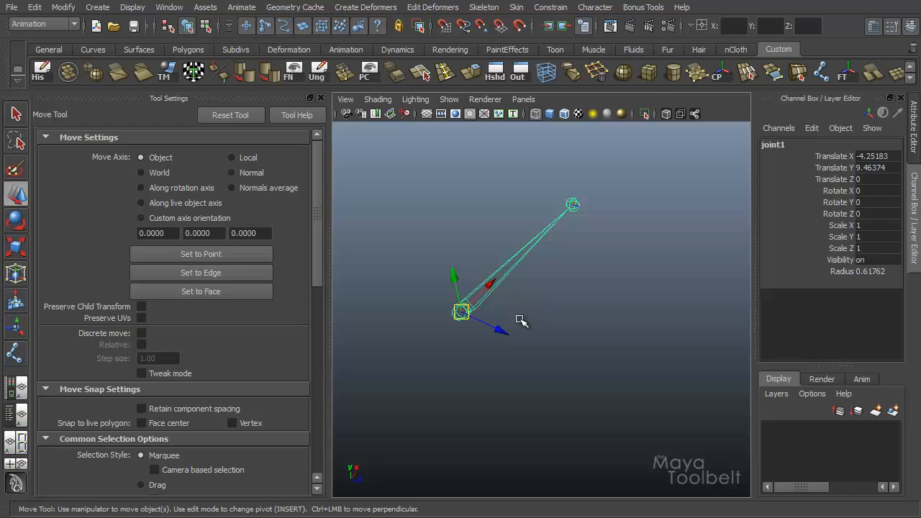
{"action": "key", "text": "Delete"}
{"action": "left_click", "coordinate": [13, 356]}
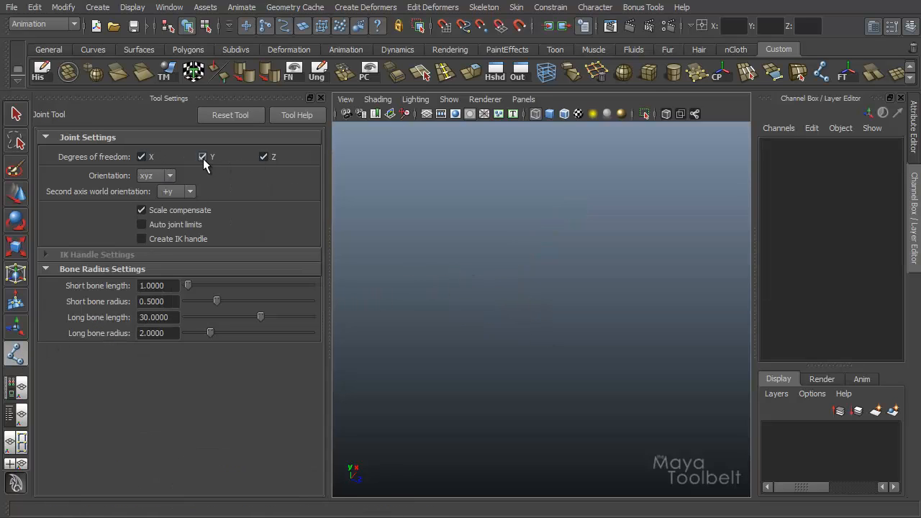
{"action": "left_click", "coordinate": [203, 158]}
- Draw a horizontal two-joint bone in the front view with its root at about -3.66 in X and 8.84 in Y
{"action": "key", "text": "space"}
{"action": "left_click_drag", "start_coordinate": [575, 319], "coordinate": [574, 340]}
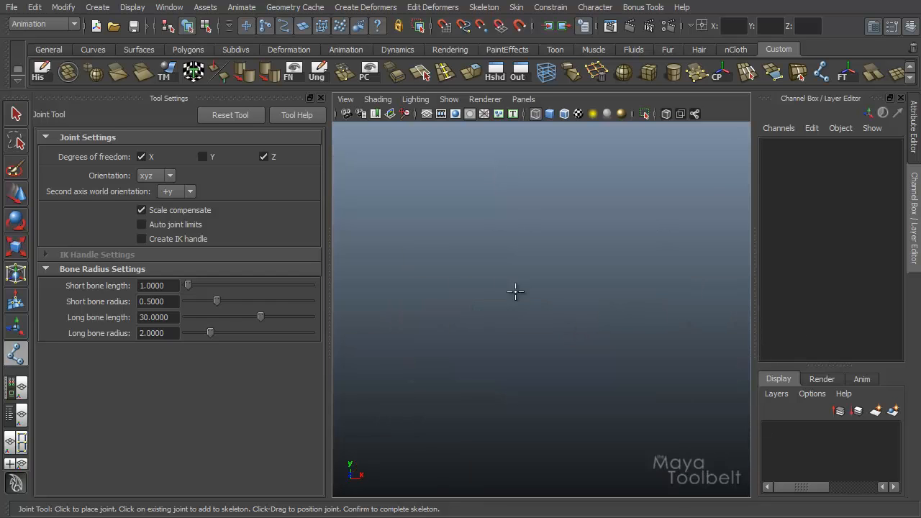
{"action": "left_click", "coordinate": [451, 285]}
{"action": "left_click", "coordinate": [715, 288]}
{"action": "key", "text": "Return"}
{"action": "key", "text": "w"}
- Try to rotate the bone's root joint about its Y axis in the perspective view and check its Rotate Y channel
{"action": "key", "text": "space"}
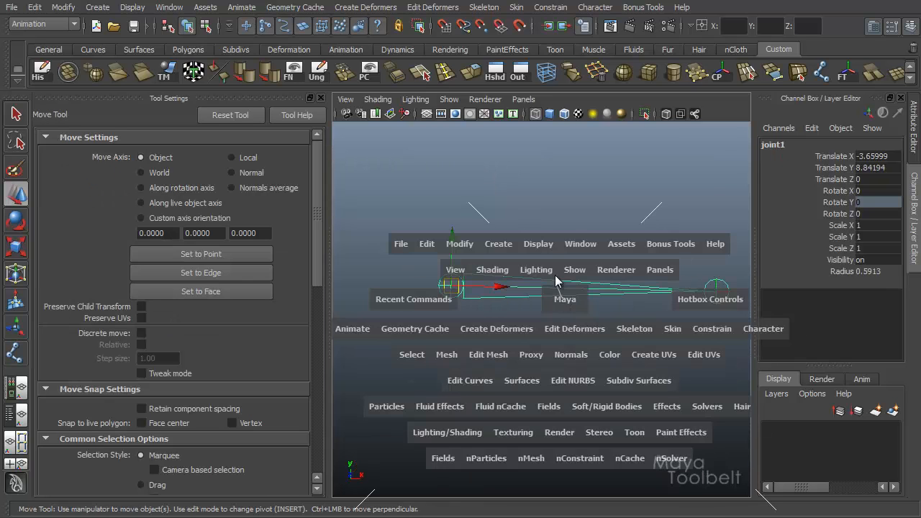
{"action": "left_click_drag", "start_coordinate": [558, 281], "coordinate": [514, 302]}
{"action": "key", "text": "e"}
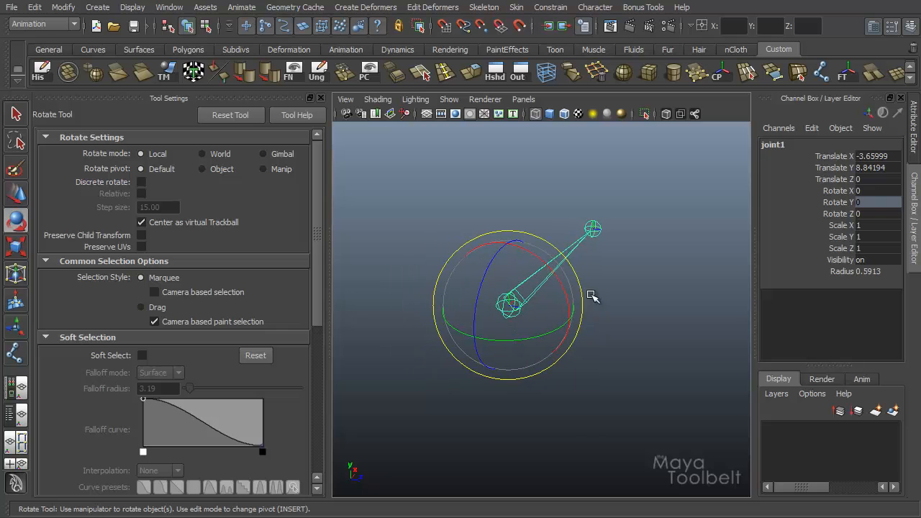
{"action": "left_click_drag", "start_coordinate": [592, 296], "coordinate": [539, 366], "text": "alt"}
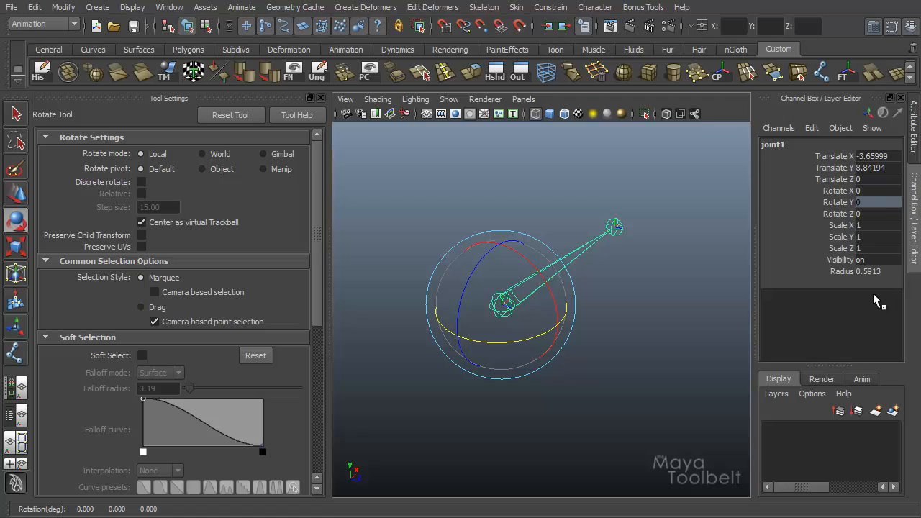
{"action": "double_click", "coordinate": [887, 204]}
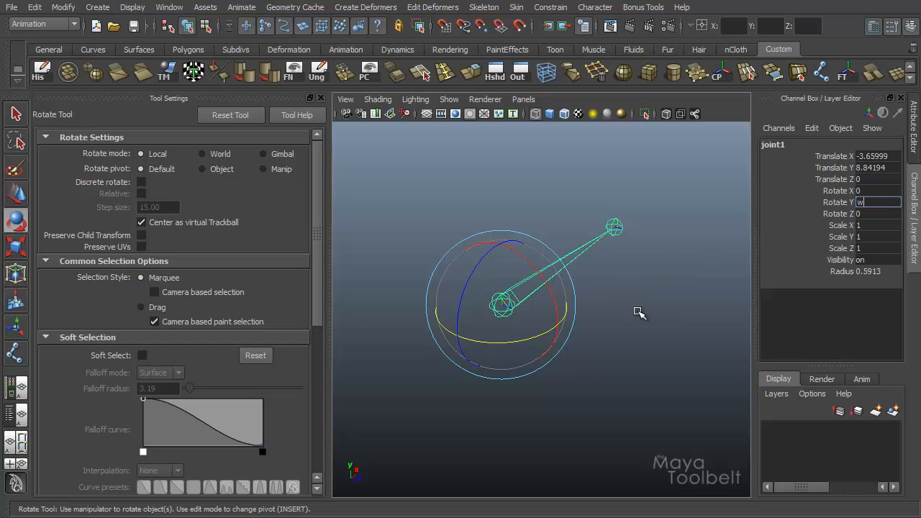
{"action": "mouse_move", "coordinate": [638, 313]}
{"action": "middle_mouse_down", "text": "alt"}
{"action": "mouse_move", "coordinate": [599, 311]}
{"action": "mouse_move", "coordinate": [627, 306]}
{"action": "middle_mouse_up", "text": "alt"}
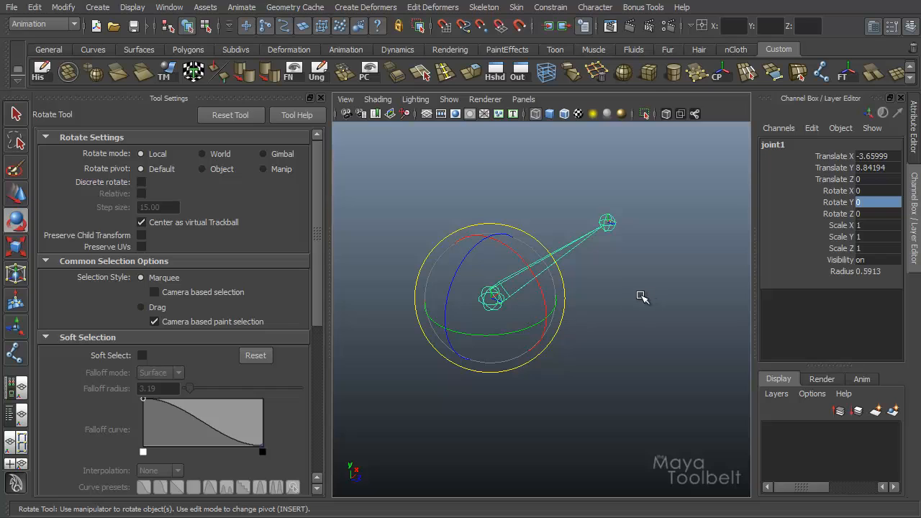
- Inspect the rotation channels of both joints, and delete the whole bone from its root
{"action": "left_click", "coordinate": [15, 353]}
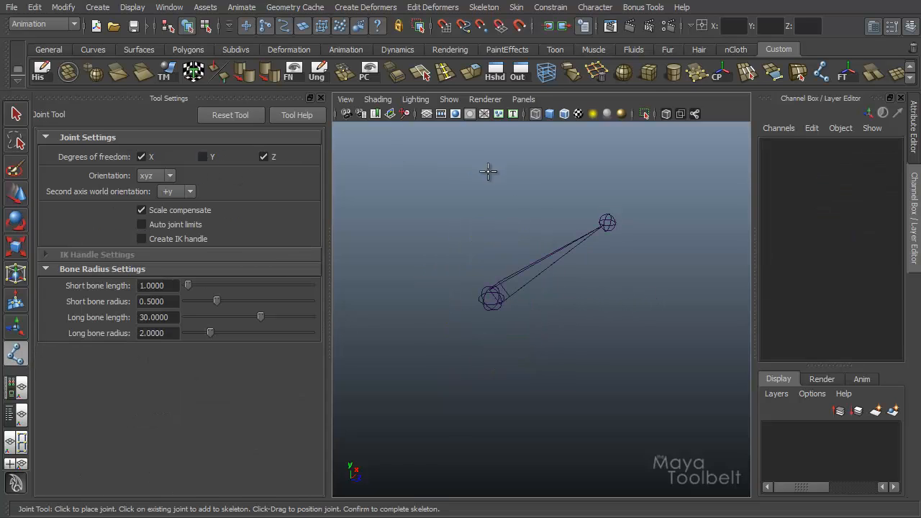
{"action": "key", "text": "w"}
{"action": "left_click", "coordinate": [608, 224]}
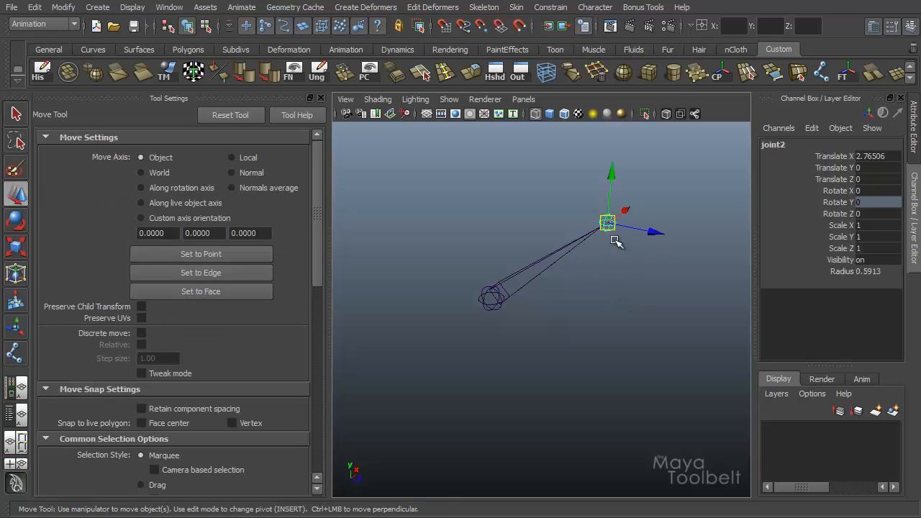
{"action": "left_click", "coordinate": [492, 297]}
{"action": "left_click", "coordinate": [609, 224]}
{"action": "left_click", "coordinate": [493, 296]}
{"action": "key", "text": "Delete"}
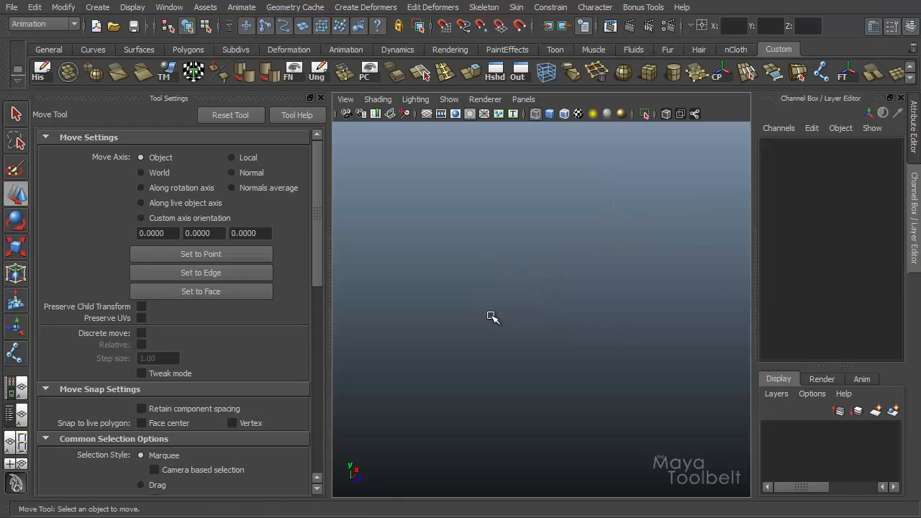
- Start a new chain in the front view with a Y-locked root joint at about -4.25 in X and 9.31 in Y
{"action": "left_click", "coordinate": [16, 353]}
{"action": "key", "text": "space"}
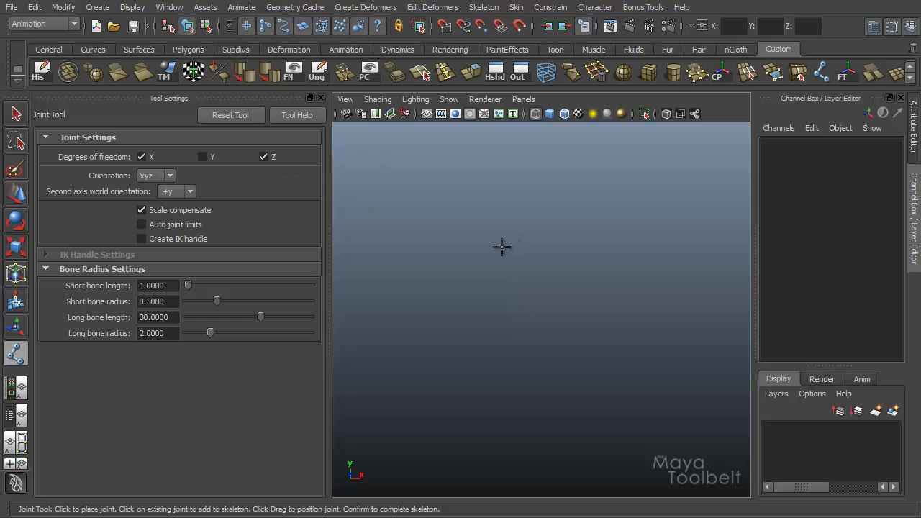
{"action": "left_click", "coordinate": [394, 240]}
- Enable Y and disable Z as degrees of freedom, and add a second joint about 2.72 units horizontally from the root
{"action": "left_click", "coordinate": [202, 157]}
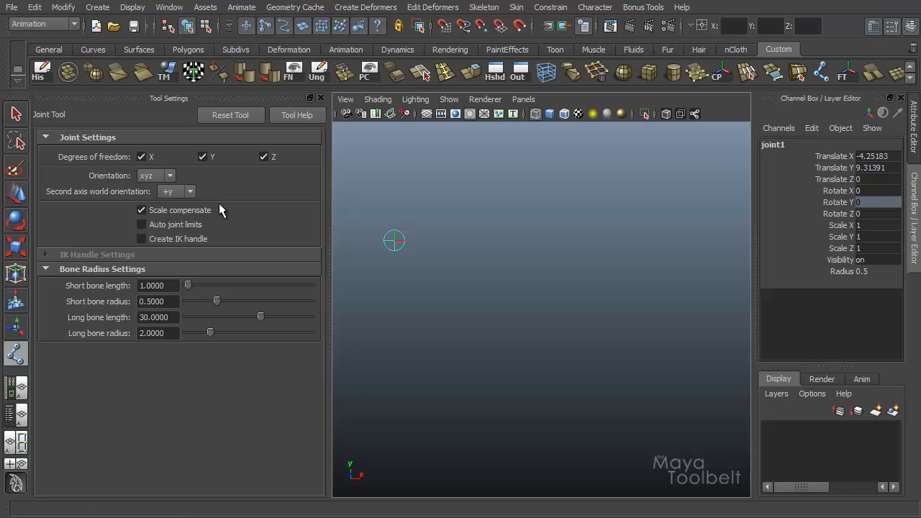
{"action": "left_click", "coordinate": [263, 157]}
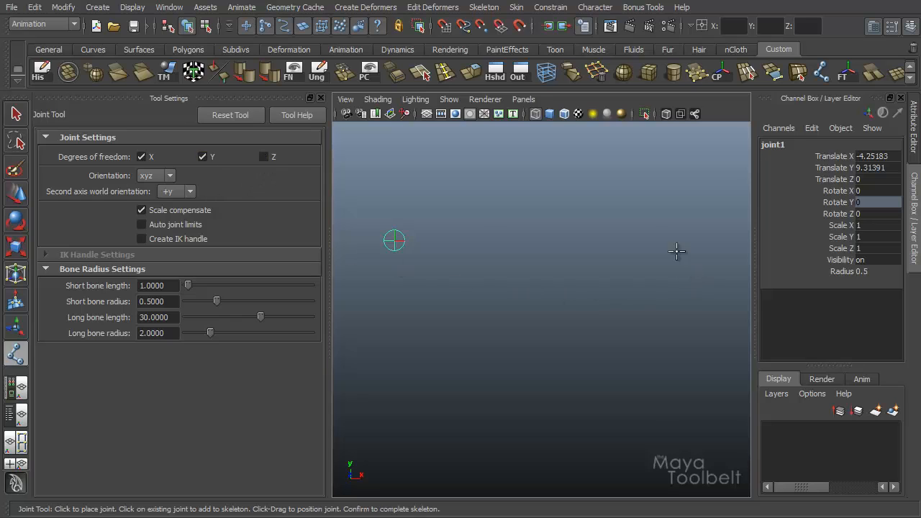
{"action": "left_click", "coordinate": [655, 237]}
- Enable Z and disable X as degrees of freedom, and add a third joint about 2.15 units diagonally below the second
{"action": "left_click", "coordinate": [264, 157]}
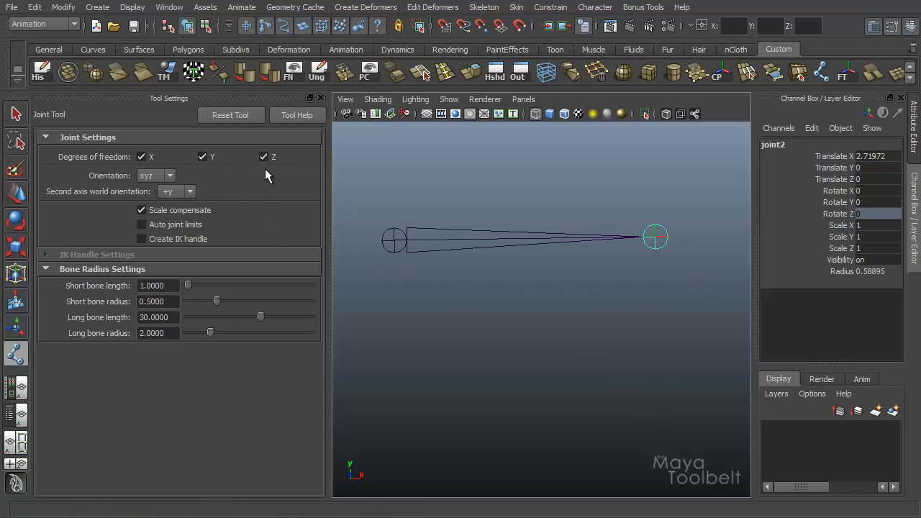
{"action": "left_click", "coordinate": [142, 157]}
{"action": "left_click", "coordinate": [533, 403]}
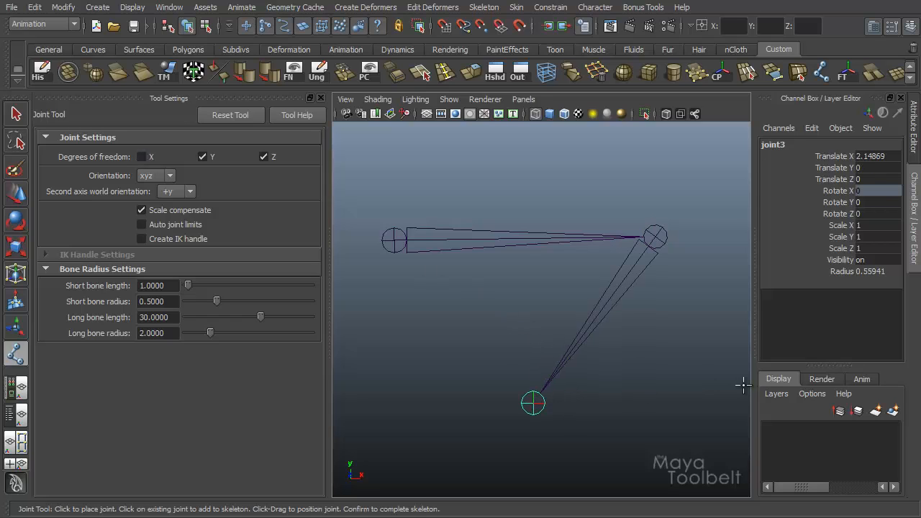
- Enable the X degree of freedom again, add a fourth joint to the right of the third, and finish the chain
{"action": "left_click", "coordinate": [141, 156]}
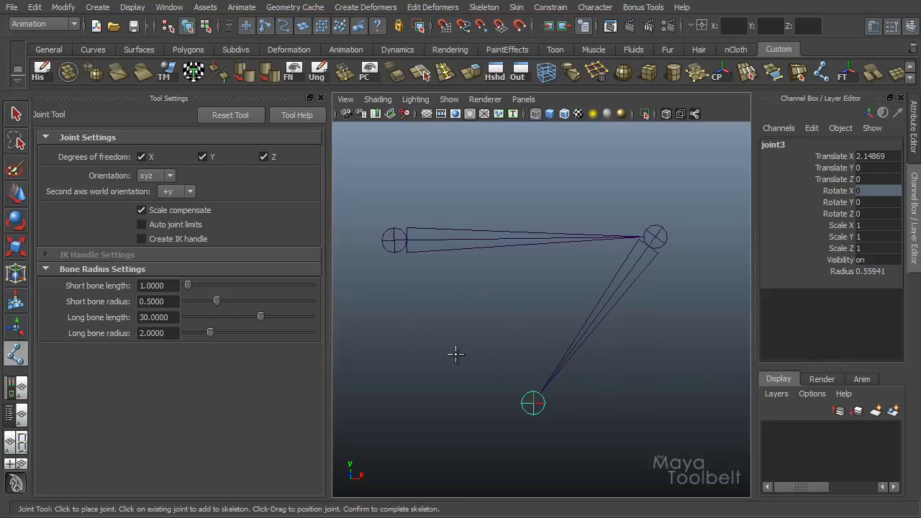
{"action": "left_click", "coordinate": [720, 443]}
{"action": "key", "text": "w"}
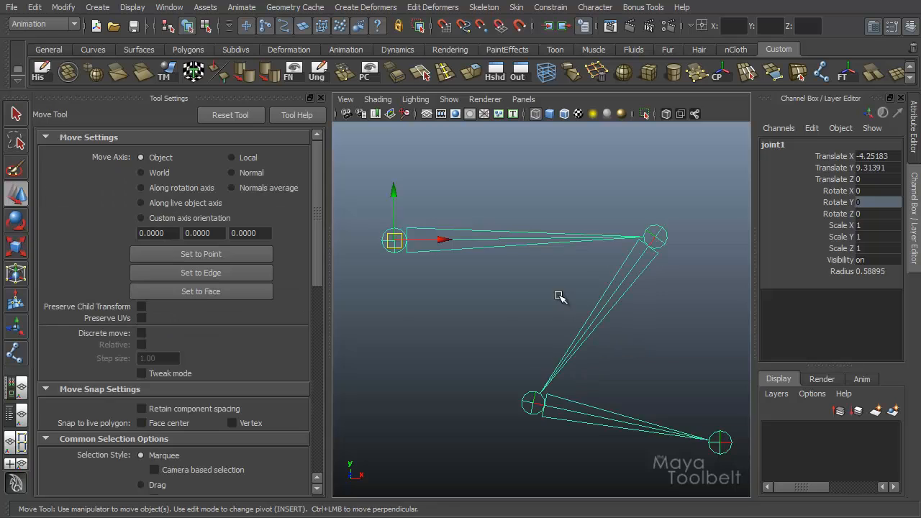
- Select each of the four joints in the perspective view and examine which of its rotation channels is locked
{"action": "key", "text": "space"}
{"action": "left_click_drag", "start_coordinate": [559, 296], "coordinate": [530, 262]}
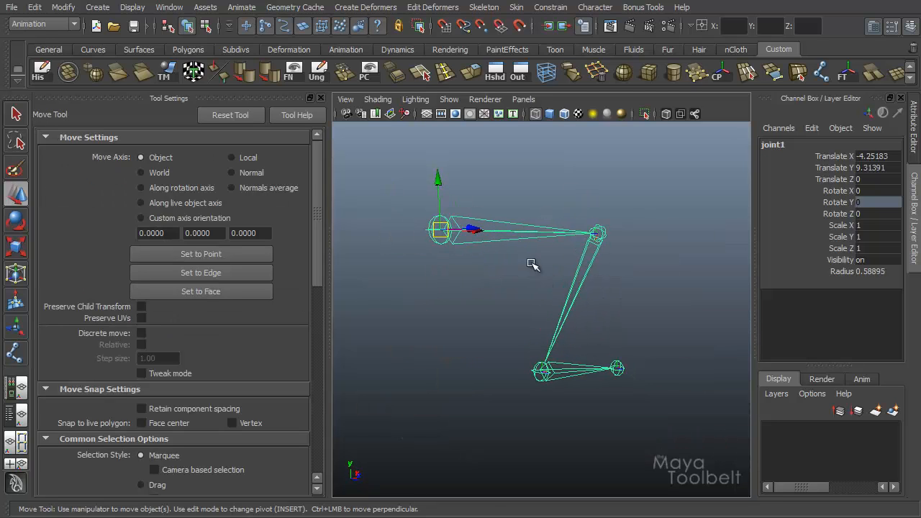
{"action": "left_click", "coordinate": [599, 231]}
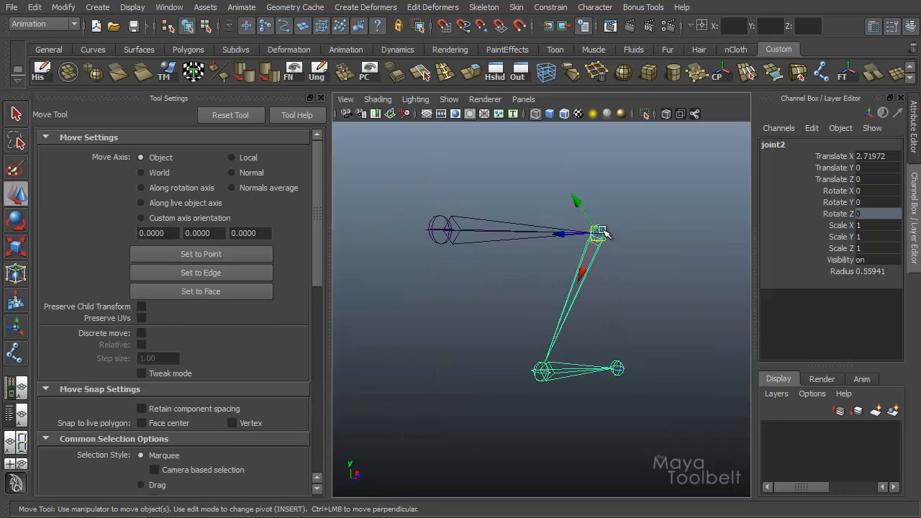
{"action": "left_click", "coordinate": [430, 230]}
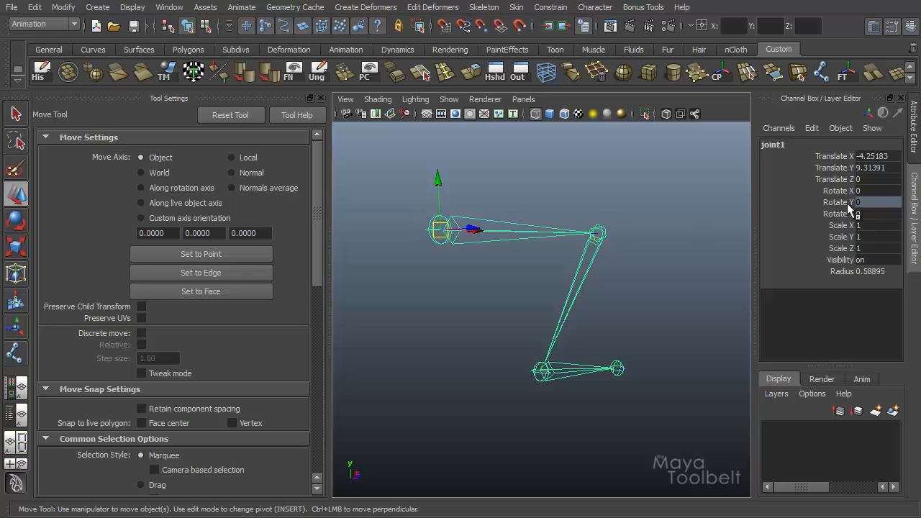
{"action": "left_click", "coordinate": [599, 229]}
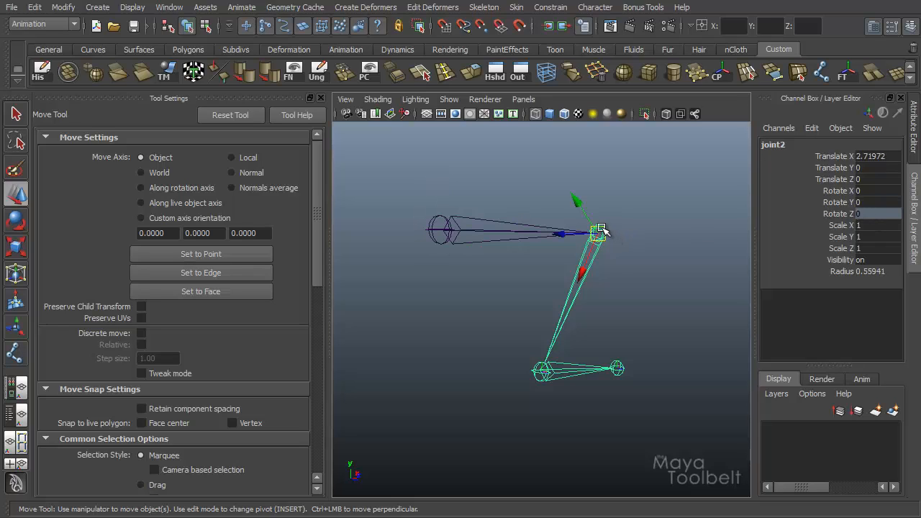
{"action": "left_click", "coordinate": [541, 372]}
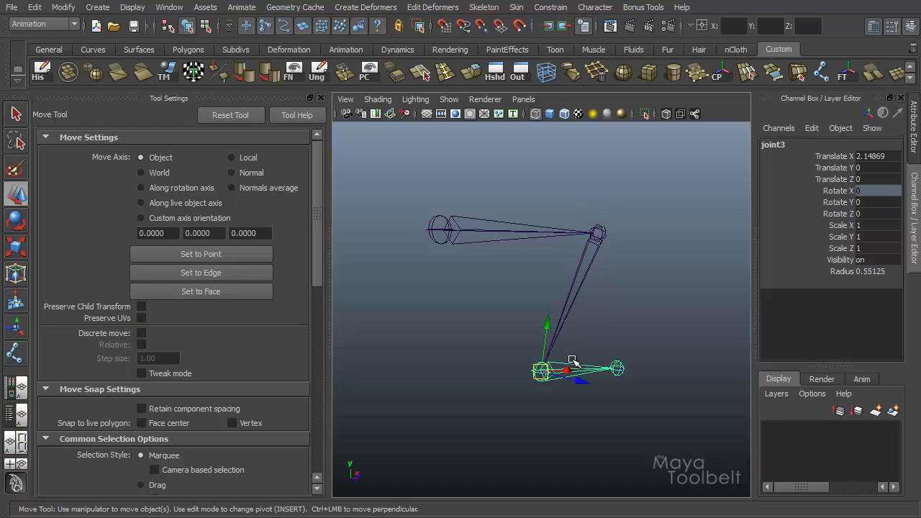
{"action": "left_click", "coordinate": [616, 368]}
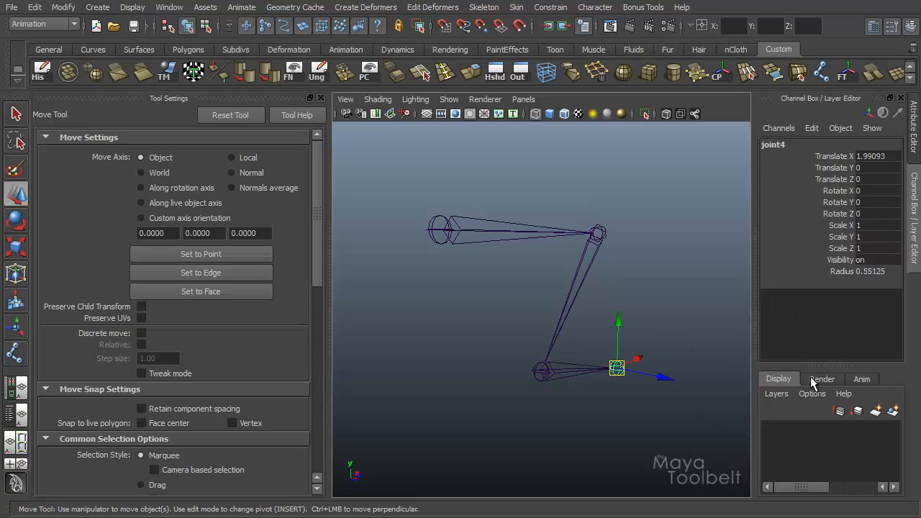
- Rotate the root joint about 17 degrees around Z, and undo the rotation
{"action": "left_click", "coordinate": [440, 231]}
{"action": "key", "text": "e"}
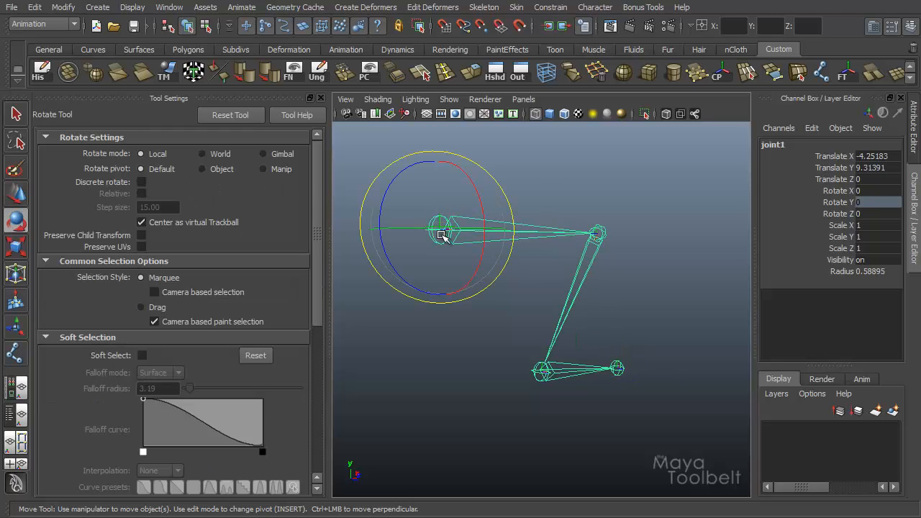
{"action": "left_click_drag", "start_coordinate": [391, 190], "coordinate": [403, 215]}
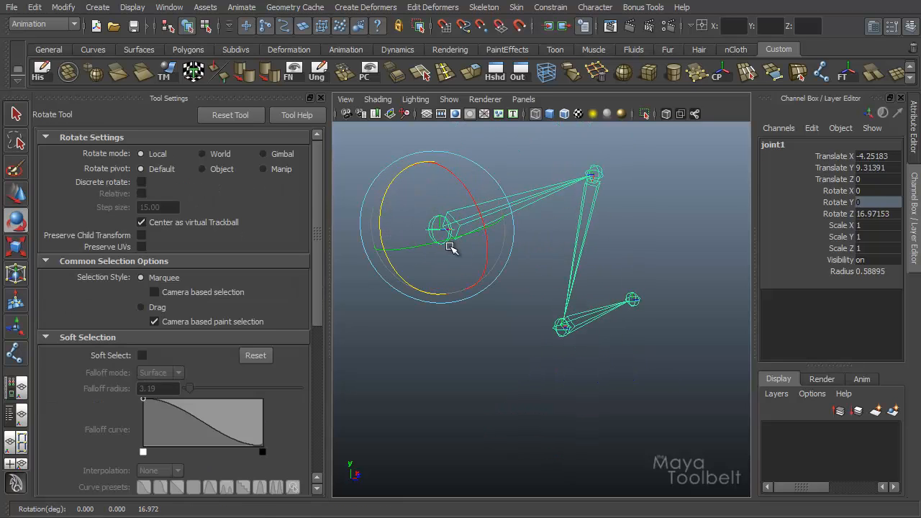
{"action": "key", "text": "ctrl+z"}
{"action": "left_click", "coordinate": [441, 229]}
- Test rotating the second joint around its Y, Z and X axes, undoing each rotation
{"action": "left_click_drag", "start_coordinate": [584, 280], "coordinate": [659, 271], "text": "alt"}
{"action": "left_click", "coordinate": [597, 214]}
{"action": "key", "text": "ctrl+z"}
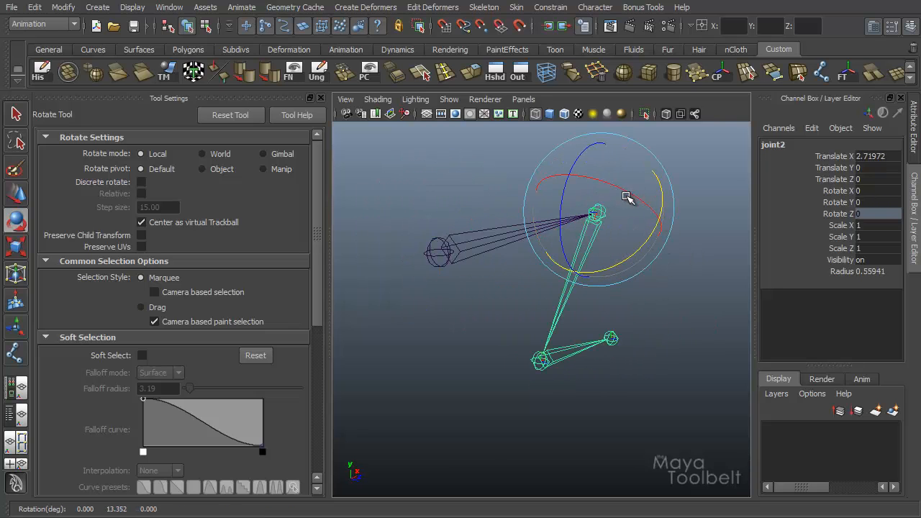
{"action": "left_click", "coordinate": [582, 165]}
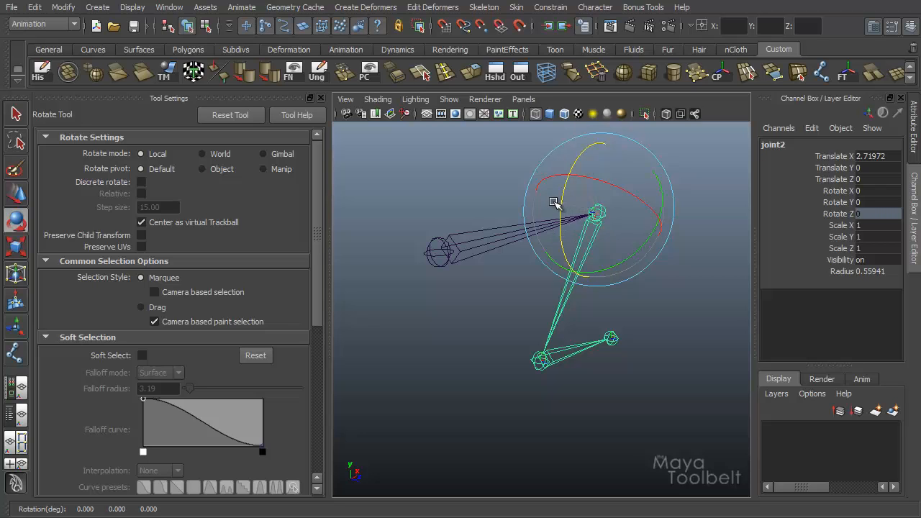
{"action": "left_click_drag", "start_coordinate": [585, 177], "coordinate": [605, 192]}
{"action": "key", "text": "ctrl+z"}
{"action": "left_click_drag", "start_coordinate": [612, 268], "coordinate": [644, 373]}
{"action": "key", "text": "ctrl+z"}
- Test rotating the third joint around its Y and Z axes, undoing each rotation
{"action": "left_click", "coordinate": [543, 361]}
{"action": "middle_click_drag", "start_coordinate": [644, 374], "coordinate": [609, 336], "text": "alt"}
{"action": "left_click_drag", "start_coordinate": [558, 301], "coordinate": [509, 365]}
{"action": "key", "text": "ctrl+z"}
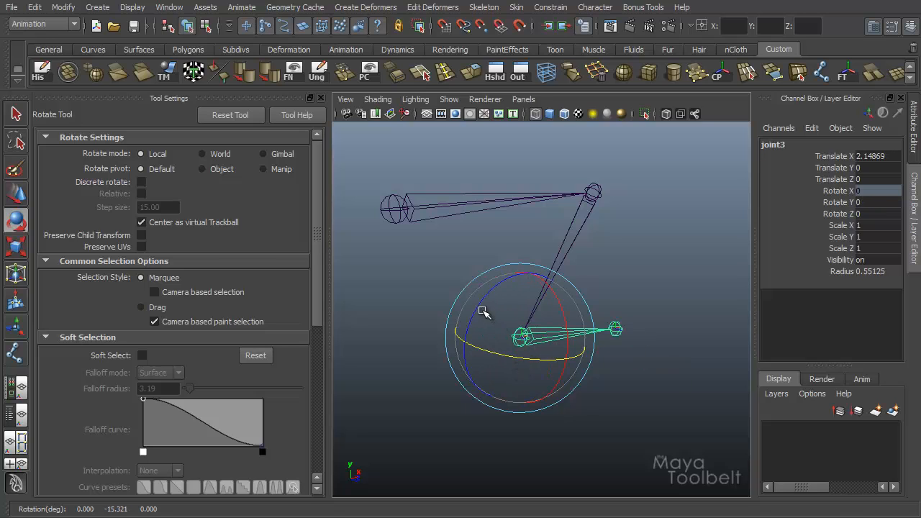
{"action": "left_click_drag", "start_coordinate": [482, 310], "coordinate": [566, 314]}
{"action": "key", "text": "ctrl+z"}
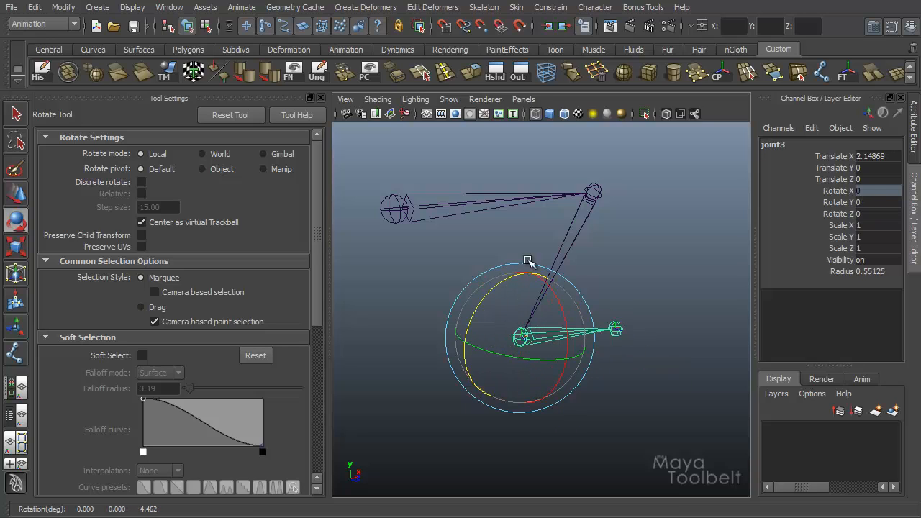
- Rotate the root joint to about -12.66 degrees around Z and try its other rotation axes
{"action": "left_click", "coordinate": [394, 205]}
{"action": "left_click", "coordinate": [392, 206]}
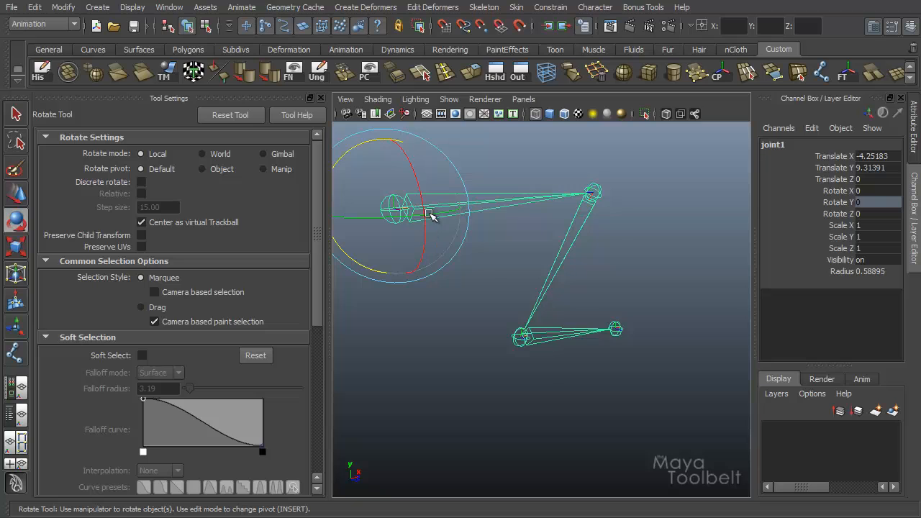
{"action": "left_click_drag", "start_coordinate": [429, 214], "coordinate": [497, 286], "text": "alt"}
{"action": "middle_click_drag", "start_coordinate": [433, 279], "coordinate": [409, 189]}
{"action": "left_click_drag", "start_coordinate": [410, 188], "coordinate": [403, 192]}
{"action": "left_click_drag", "start_coordinate": [466, 206], "coordinate": [463, 211]}
{"action": "key", "text": "ctrl+z"}
{"action": "key", "text": "w"}
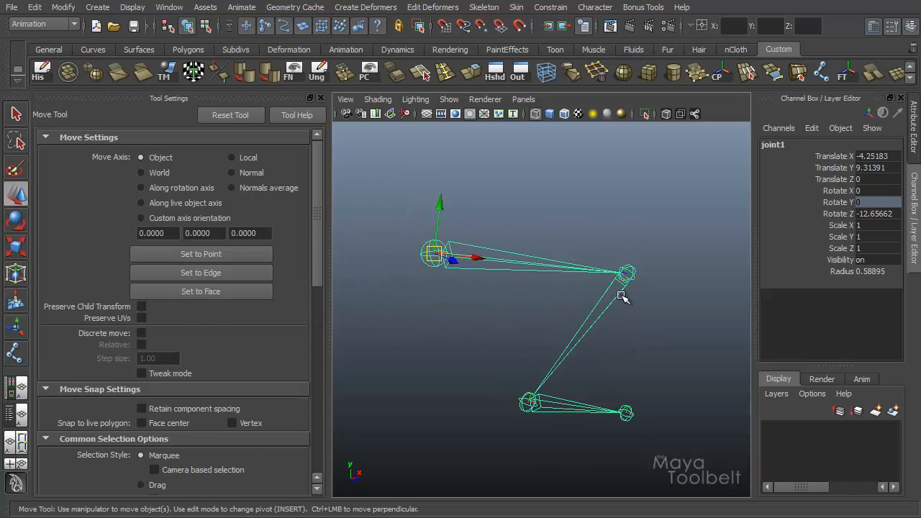
- Unlock the Rotate Z channel of the second joint, and rotate the joint slightly around Z
{"action": "left_click", "coordinate": [630, 272]}
{"action": "left_click", "coordinate": [838, 214]}
{"action": "key", "text": "e"}
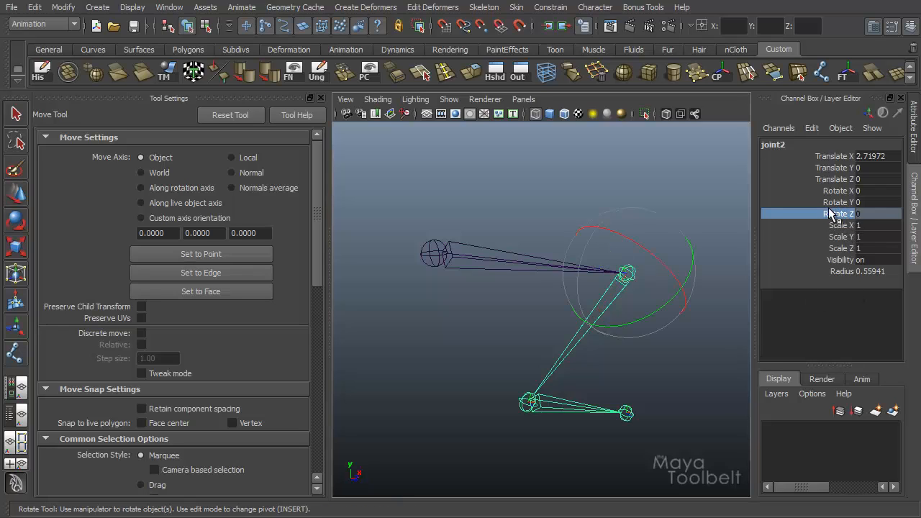
{"action": "right_click", "coordinate": [839, 218]}
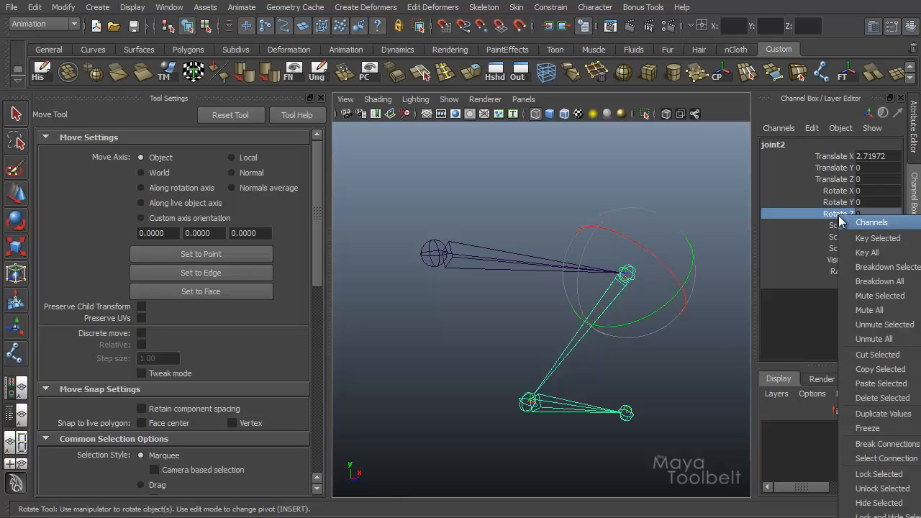
{"action": "left_click", "coordinate": [901, 489]}
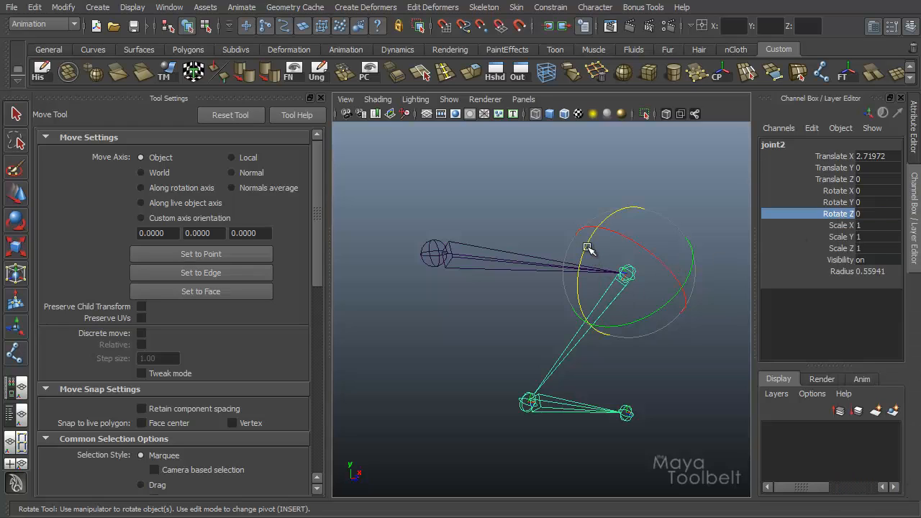
{"action": "key", "text": "e"}
{"action": "mouse_move", "coordinate": [598, 259]}
{"action": "left_mouse_down"}
{"action": "mouse_move", "coordinate": [582, 302]}
{"action": "mouse_move", "coordinate": [589, 259]}
{"action": "mouse_move", "coordinate": [600, 262]}
{"action": "mouse_move", "coordinate": [594, 269]}
{"action": "left_mouse_up"}
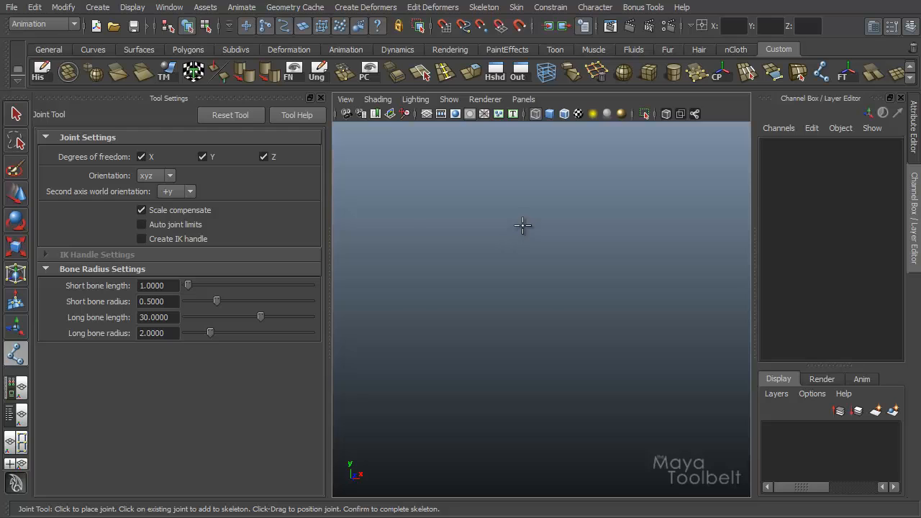
- Switch the viewport to the front view, display the grid, and frame a wider area around the vertical axis
{"action": "key", "text": "space"}
{"action": "left_click_drag", "start_coordinate": [524, 226], "coordinate": [525, 257]}
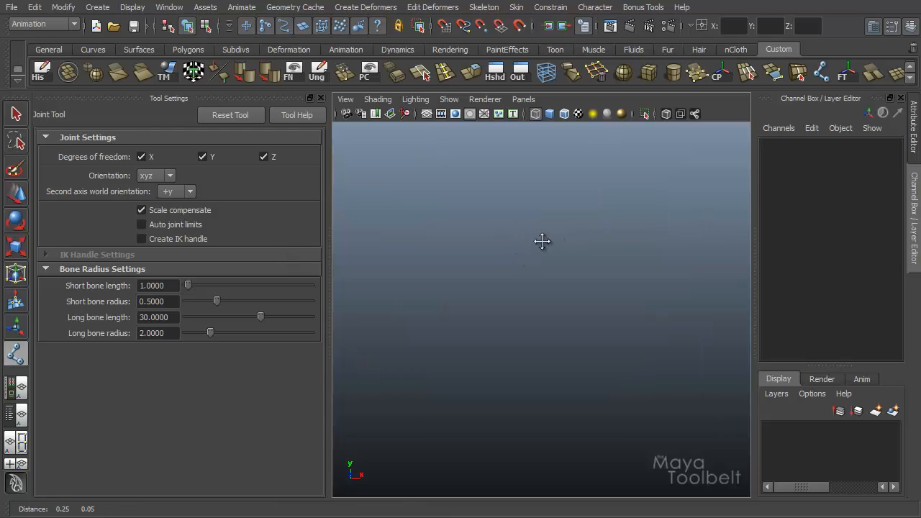
{"action": "left_click", "coordinate": [426, 114]}
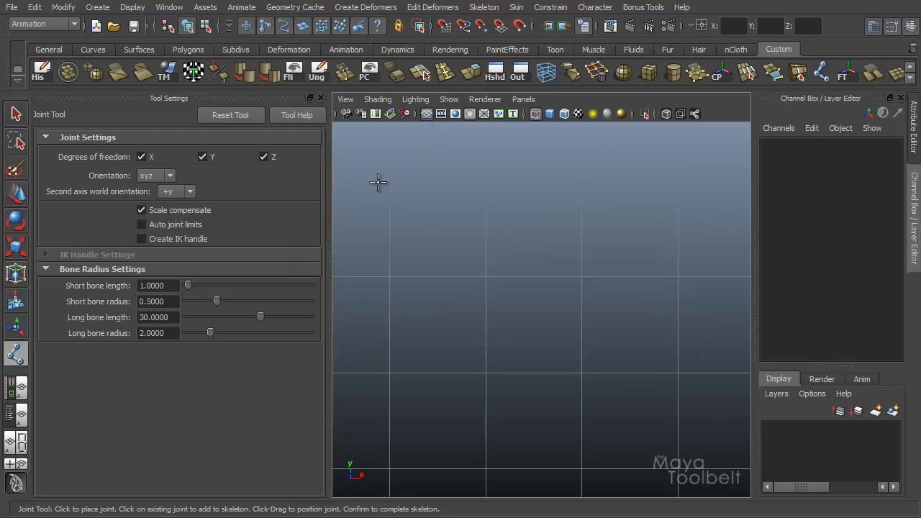
{"action": "right_click_drag", "start_coordinate": [561, 270], "coordinate": [620, 260], "text": "alt"}
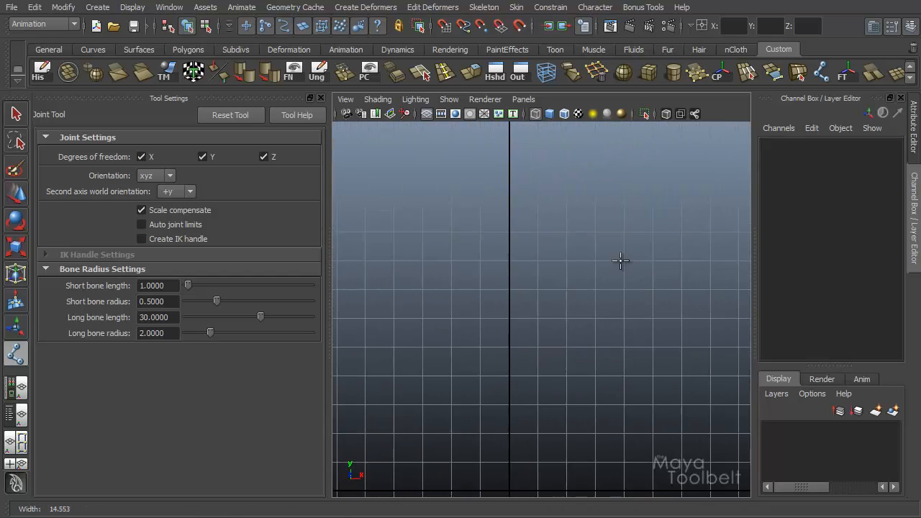
{"action": "middle_click_drag", "start_coordinate": [620, 260], "coordinate": [592, 243], "text": "alt"}
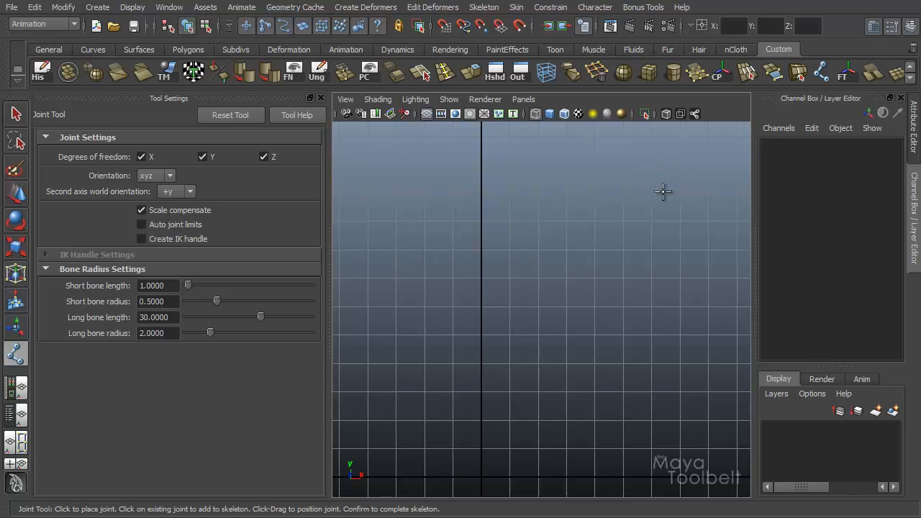
- Draw a five-joint zigzag chain from about X 6.61, Y 10.95, with bones about 9.38, 9.17, 9.77 and 10.41 units long
{"action": "left_click", "coordinate": [669, 165]}
{"action": "left_click", "coordinate": [405, 195]}
{"action": "left_click", "coordinate": [653, 269]}
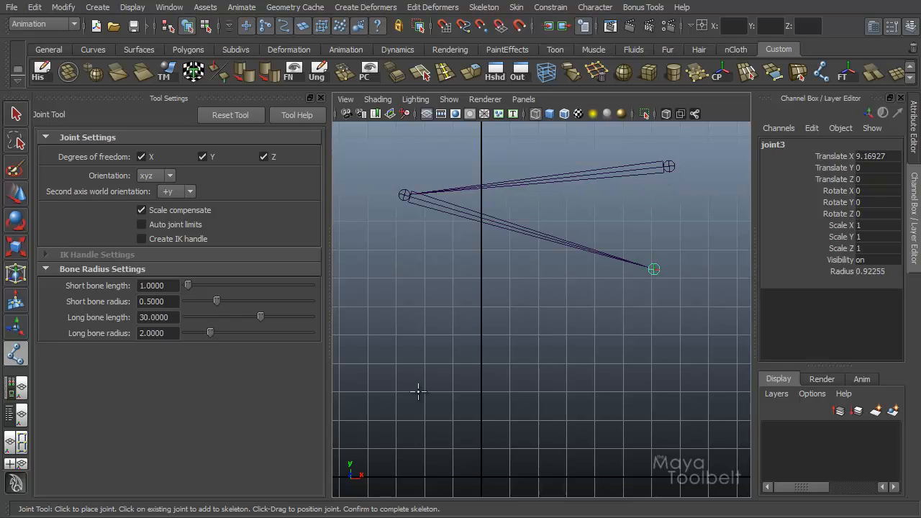
{"action": "left_click", "coordinate": [401, 382]}
{"action": "left_click", "coordinate": [692, 428]}
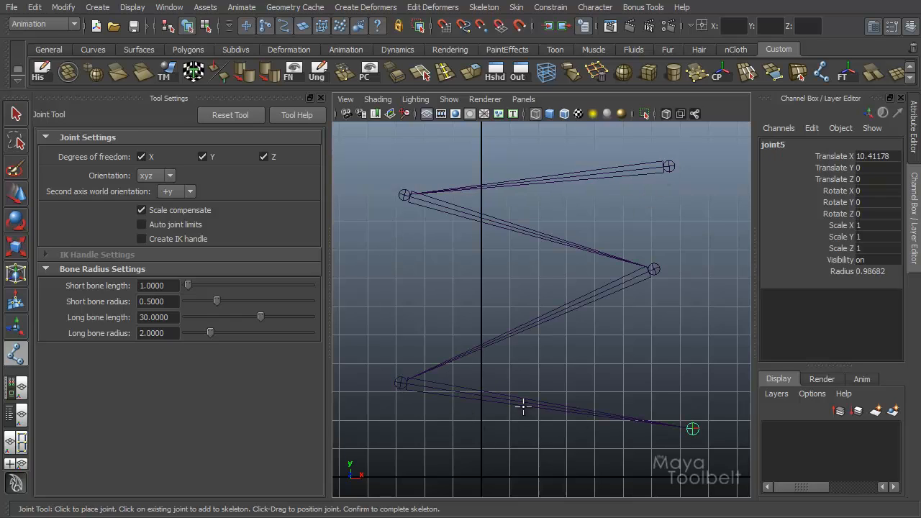
{"action": "key", "text": "Return"}
{"action": "key", "text": "w"}
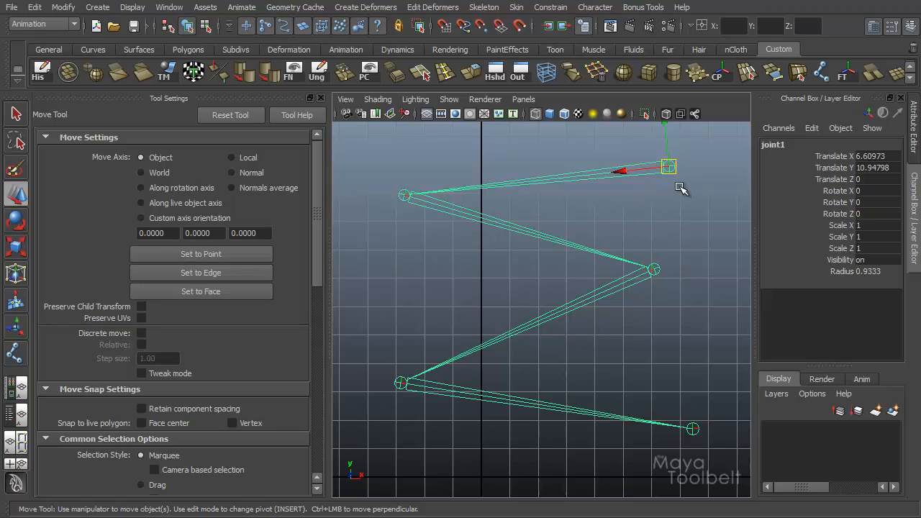
- Select the second joint, change the Move tool's axis to World, and return it to Object
{"action": "left_click_drag", "start_coordinate": [680, 189], "coordinate": [643, 209], "text": "alt"}
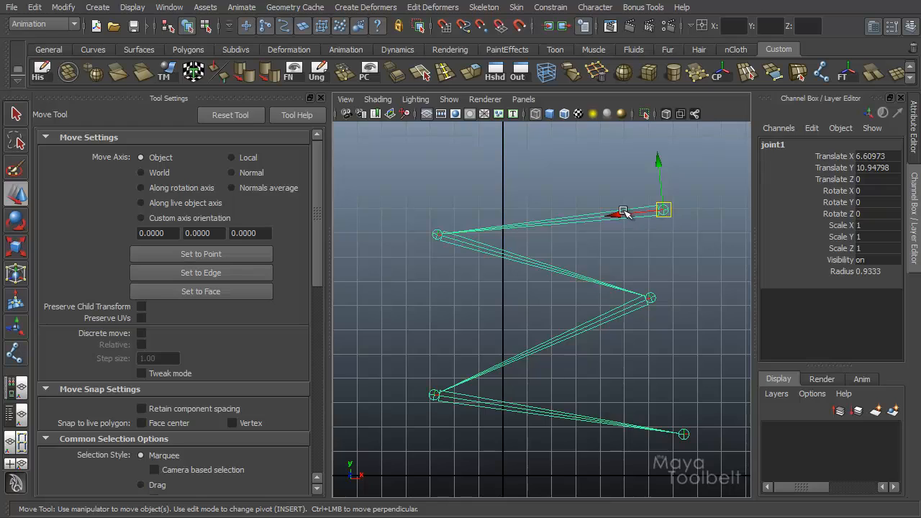
{"action": "left_click", "coordinate": [467, 243]}
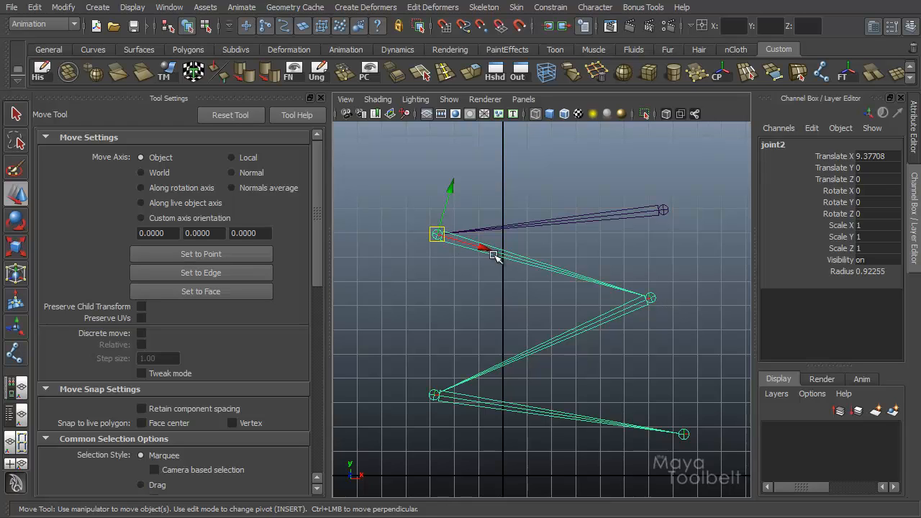
{"action": "left_click_drag", "start_coordinate": [625, 272], "coordinate": [571, 274]}
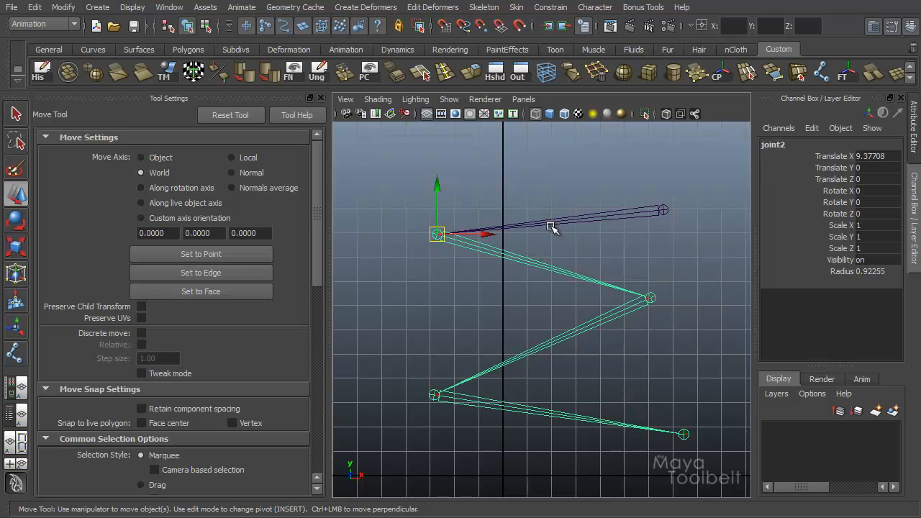
{"action": "left_click_drag", "start_coordinate": [561, 226], "coordinate": [518, 214]}
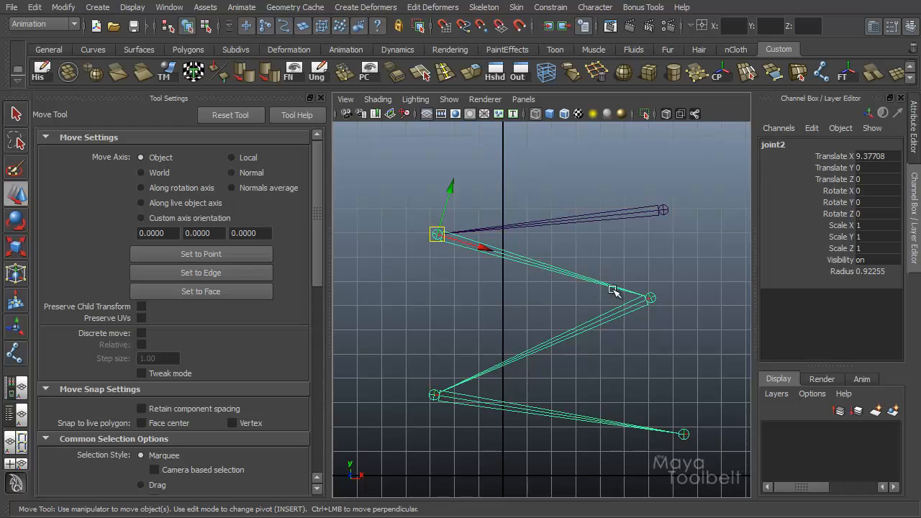
- Select the joints along the zigzag chain in turn and examine how each joint's local axes point relative to its child
{"action": "left_click", "coordinate": [590, 220]}
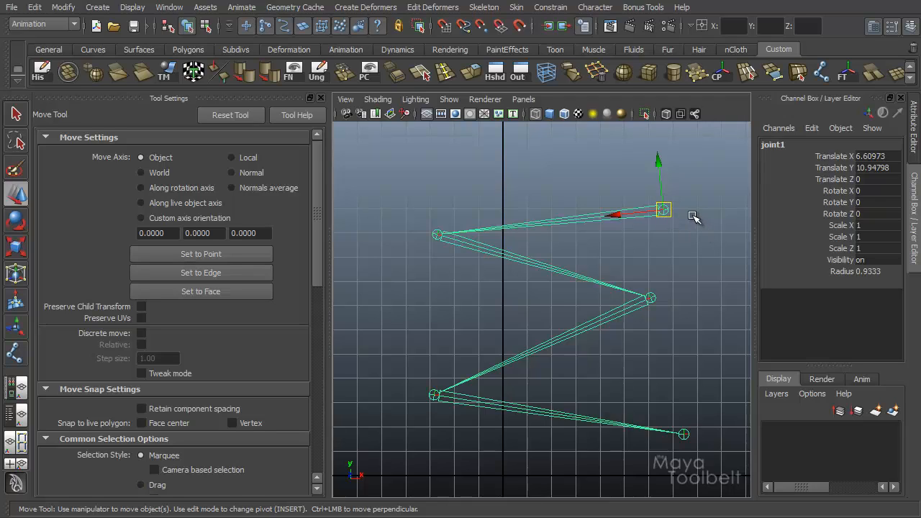
{"action": "left_click", "coordinate": [438, 235]}
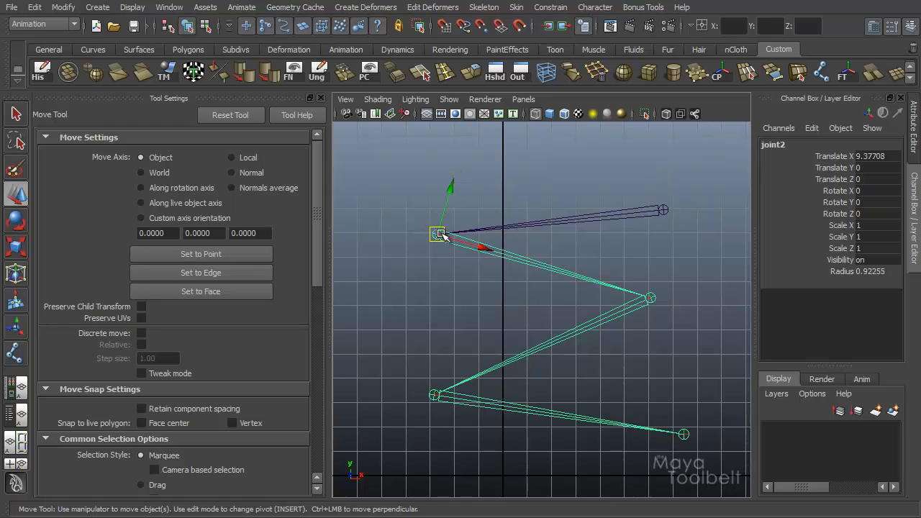
{"action": "left_click", "coordinate": [599, 318]}
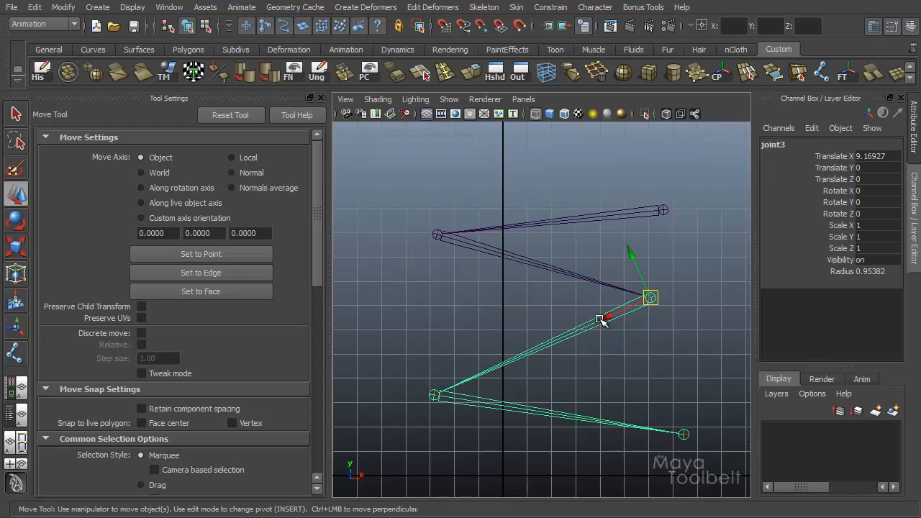
{"action": "left_click", "coordinate": [479, 404]}
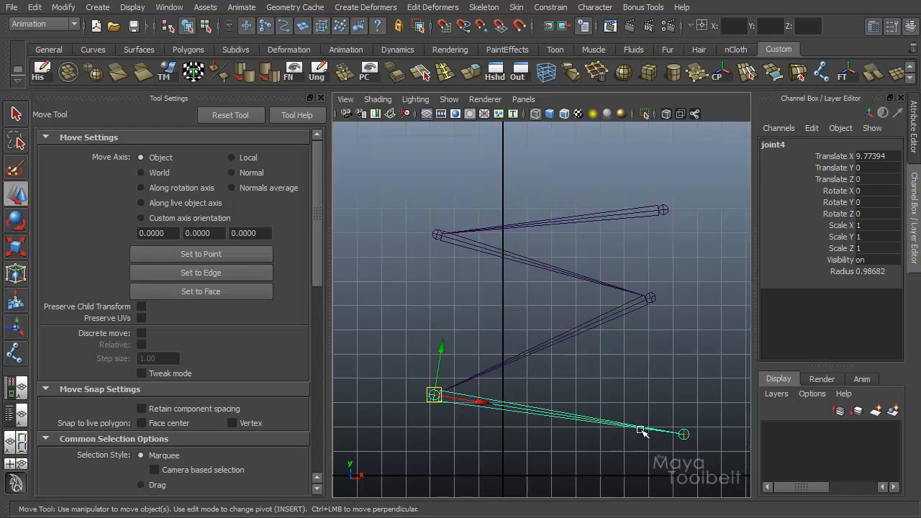
{"action": "left_click", "coordinate": [688, 436]}
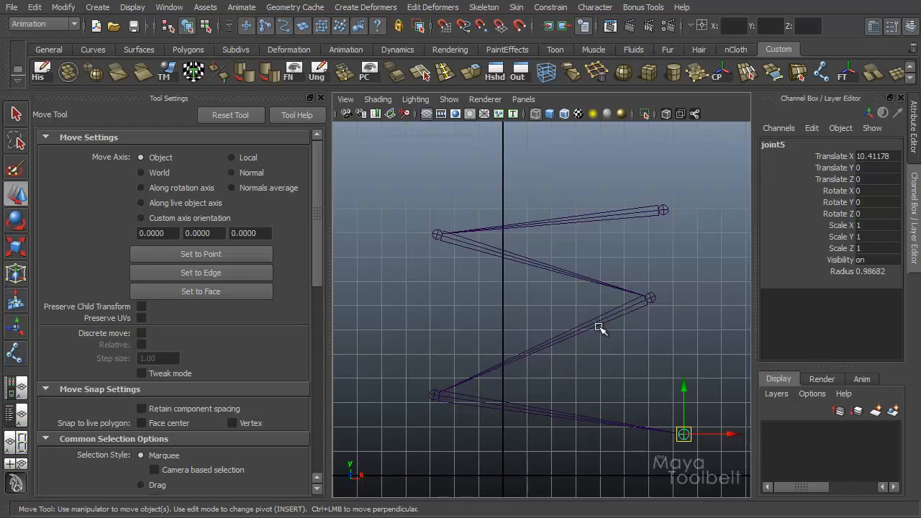
{"action": "left_click", "coordinate": [573, 419]}
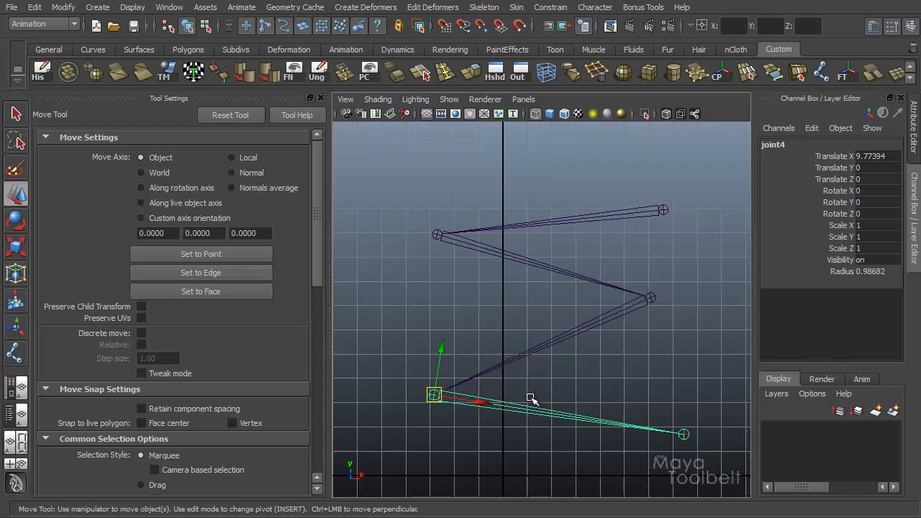
- Delete the zigzag chain and draw a four-joint chain with bones about 7.84, 5.44 and 0.78 units long
{"action": "left_click", "coordinate": [631, 211]}
{"action": "key", "text": "Delete"}
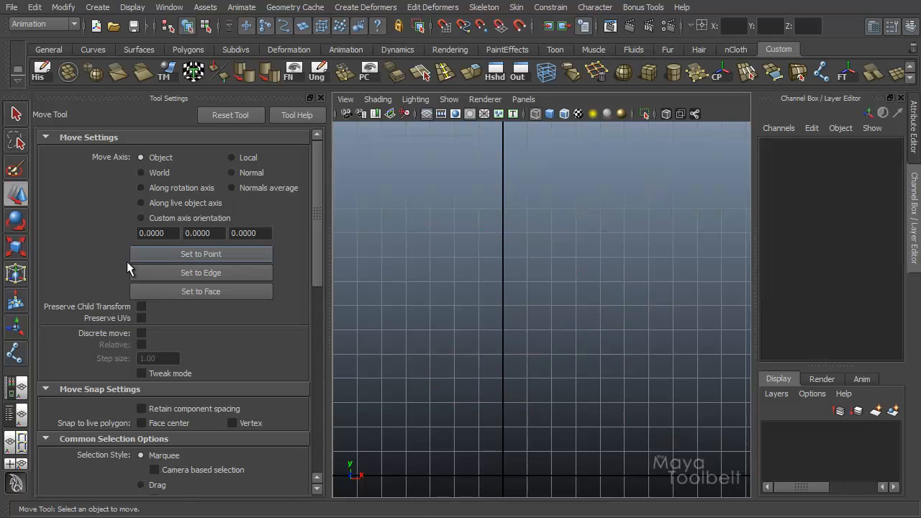
{"action": "left_click", "coordinate": [16, 353]}
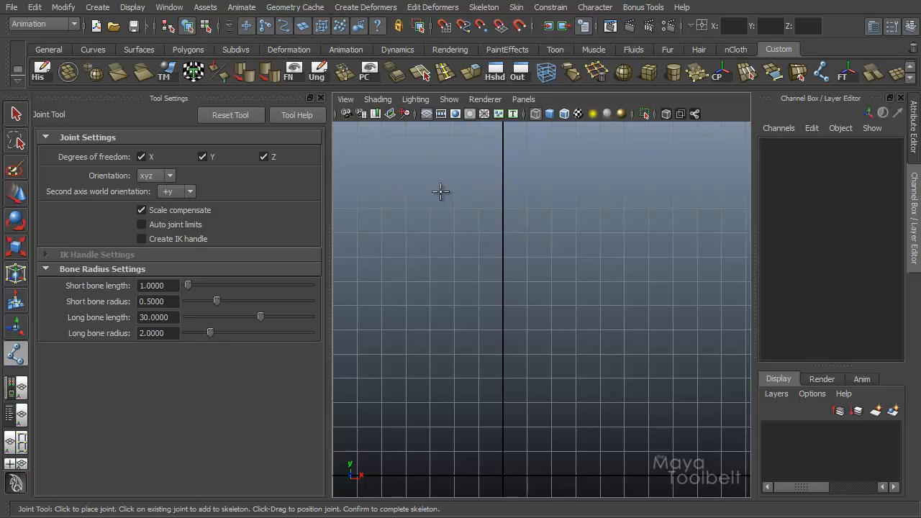
{"action": "left_click", "coordinate": [388, 164]}
{"action": "left_click", "coordinate": [574, 199]}
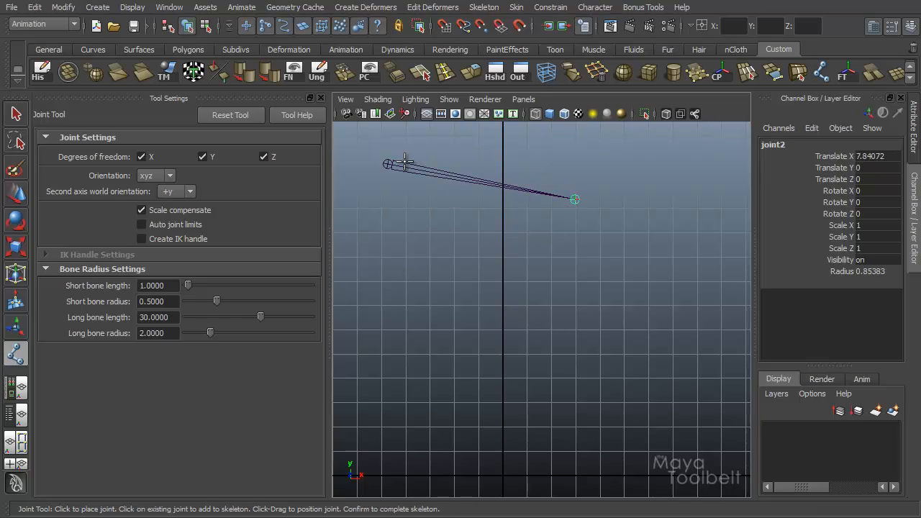
{"action": "left_click", "coordinate": [638, 315]}
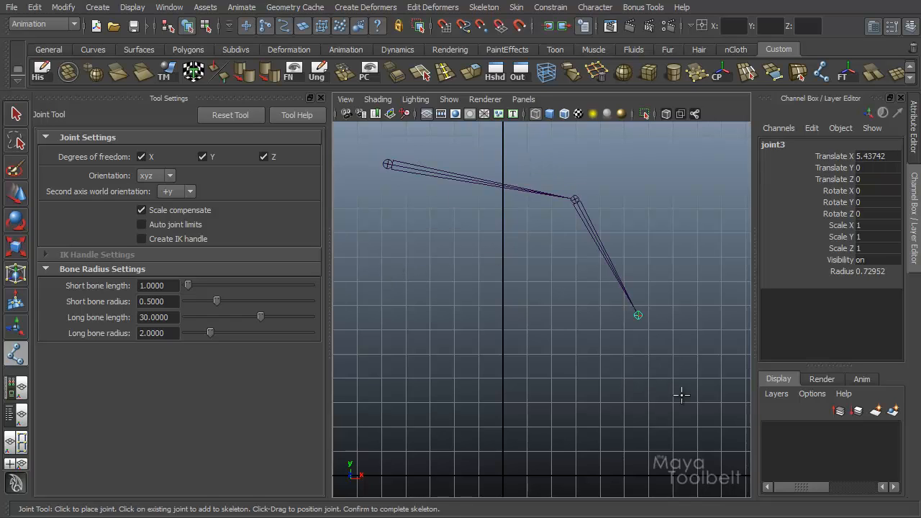
{"action": "left_click", "coordinate": [645, 331]}
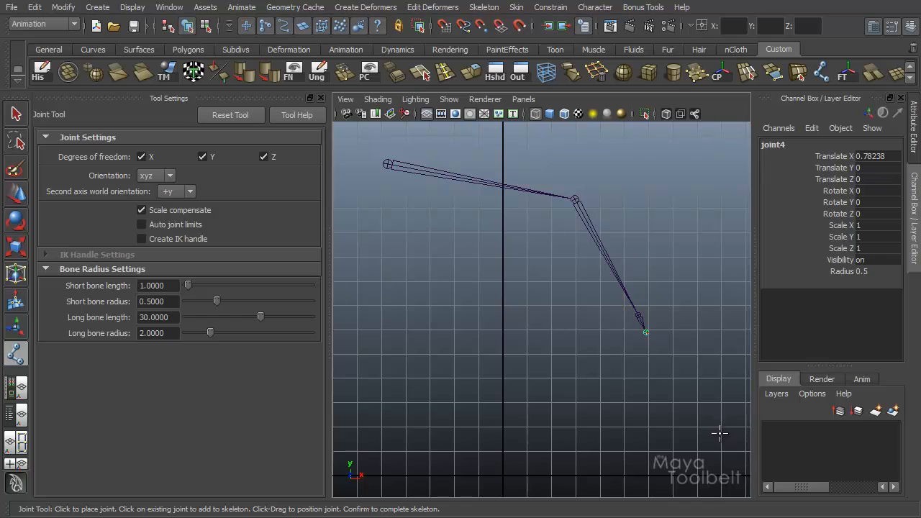
{"action": "key", "text": "w"}
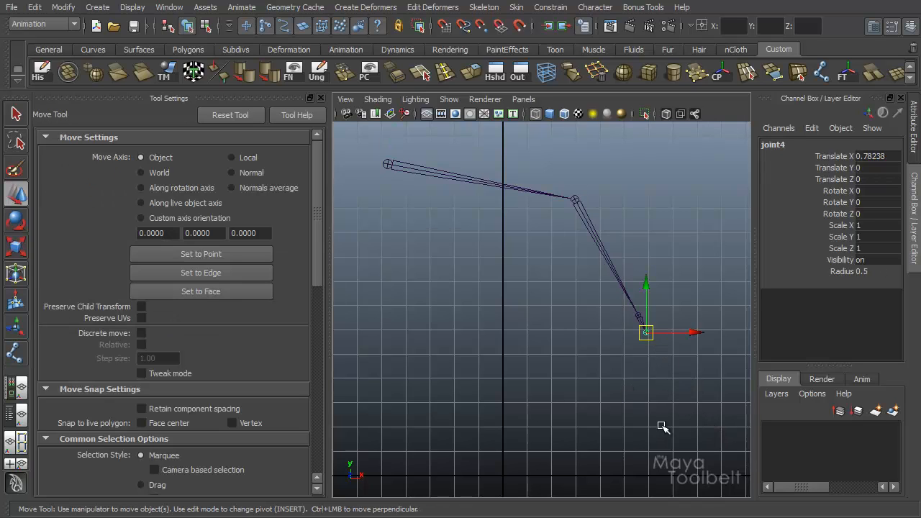
- Delete the chain's short end joint, check the new end joint's axes, and delete the remaining joints
{"action": "key", "text": "Delete"}
{"action": "left_click", "coordinate": [640, 316]}
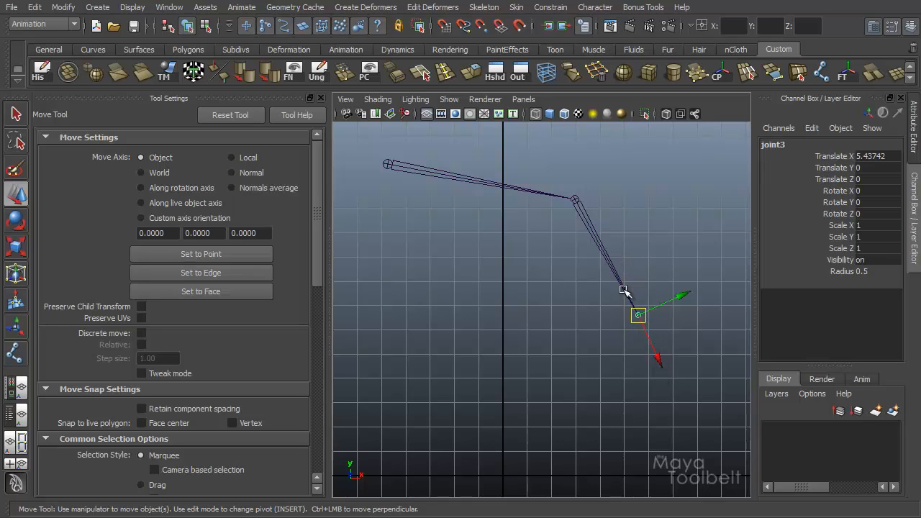
{"action": "left_click", "coordinate": [456, 180]}
{"action": "key", "text": "Delete"}
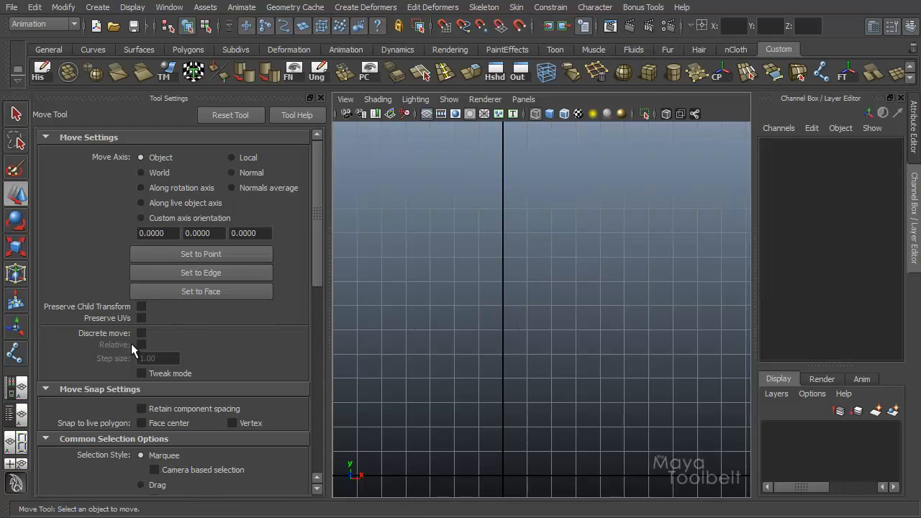
- Try +x as the Joint Tool's second axis world orientation, and set it to -y
{"action": "left_click", "coordinate": [17, 354]}
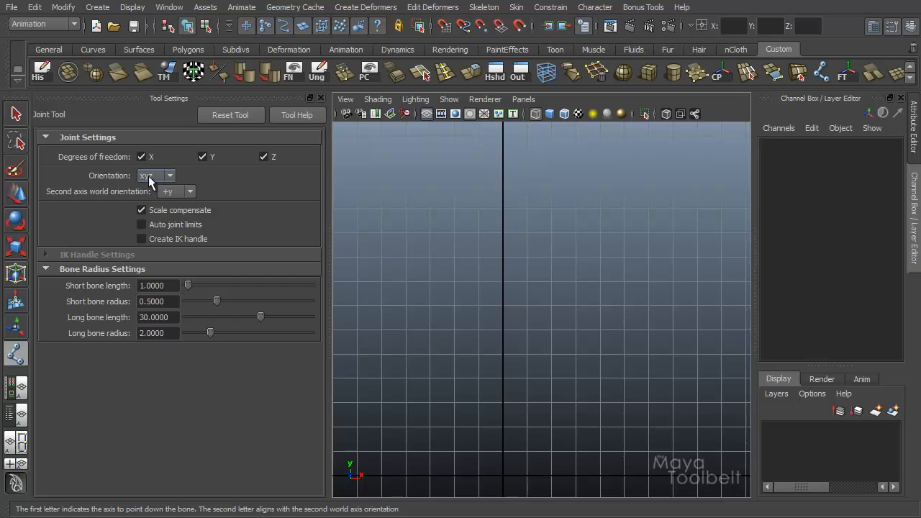
{"action": "left_click", "coordinate": [191, 192]}
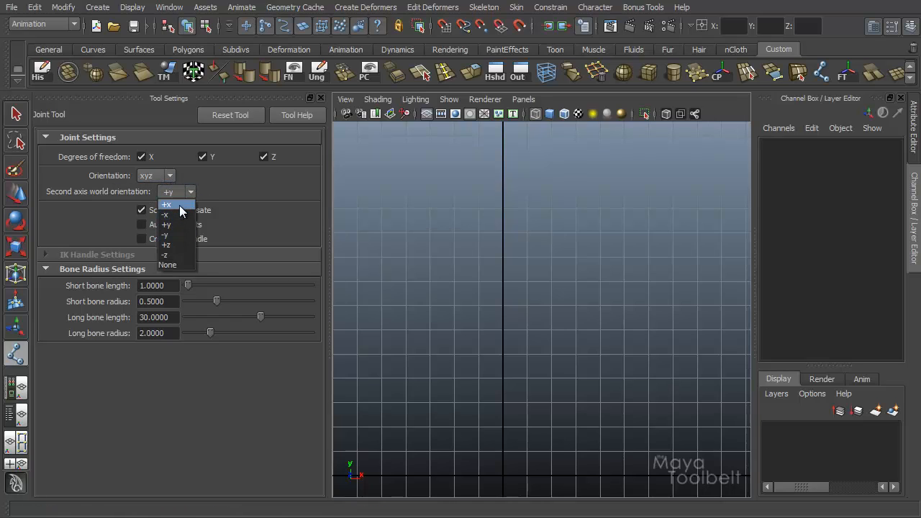
{"action": "left_click", "coordinate": [179, 205]}
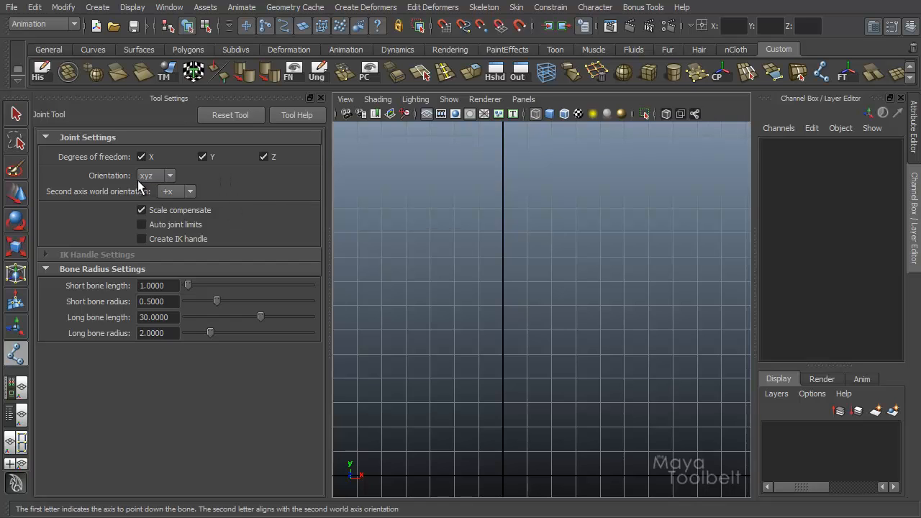
{"action": "left_click", "coordinate": [190, 194]}
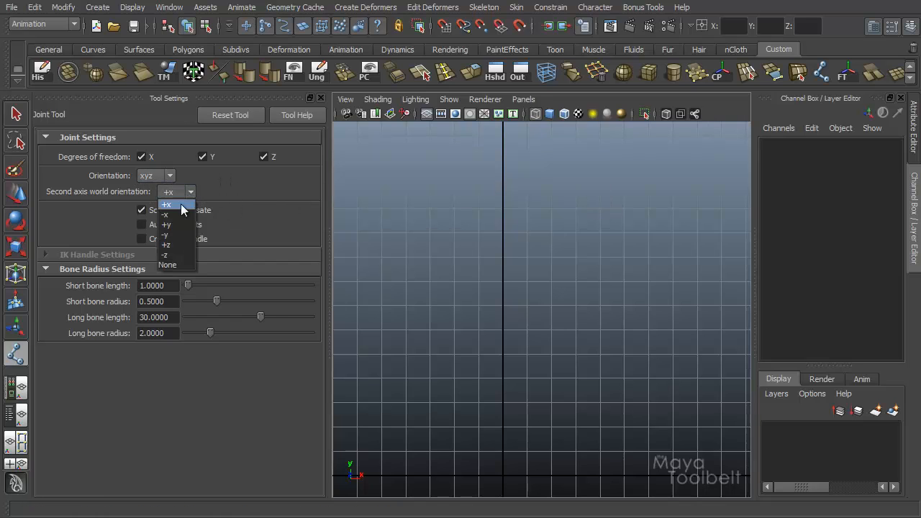
{"action": "left_click", "coordinate": [176, 234]}
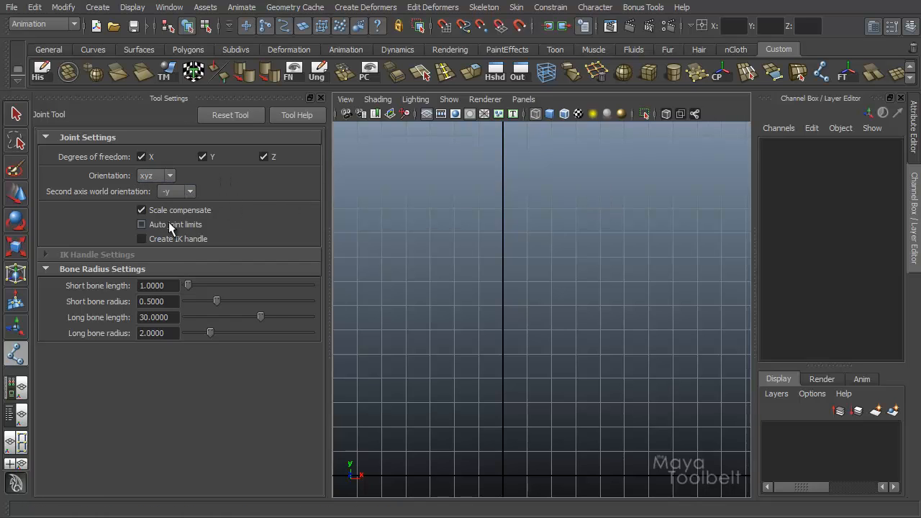
- Draw a five-joint zigzag chain from about X 6.16, Y 13.19, with its first two bones about 10.25 and 10.90 units long
{"action": "left_click", "coordinate": [652, 155]}
{"action": "left_click", "coordinate": [407, 197]}
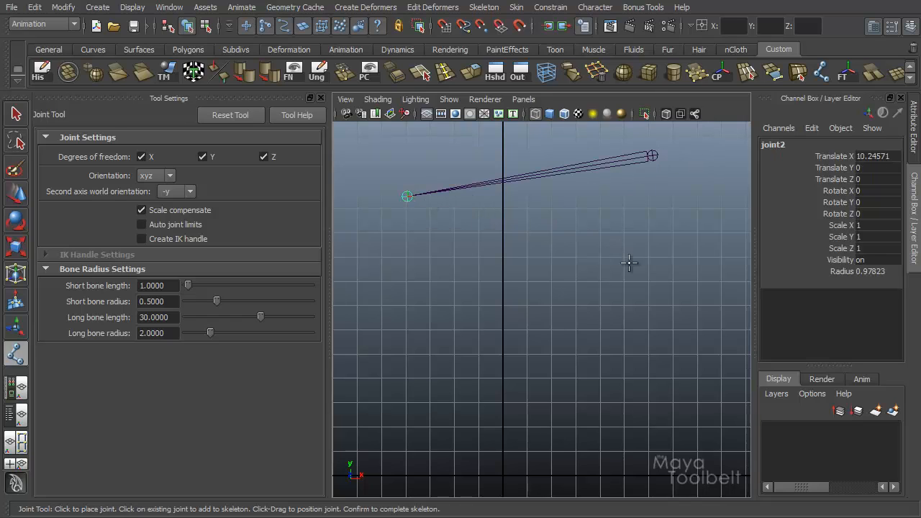
{"action": "left_click", "coordinate": [654, 290]}
{"action": "left_click", "coordinate": [430, 357]}
{"action": "left_click", "coordinate": [654, 407]}
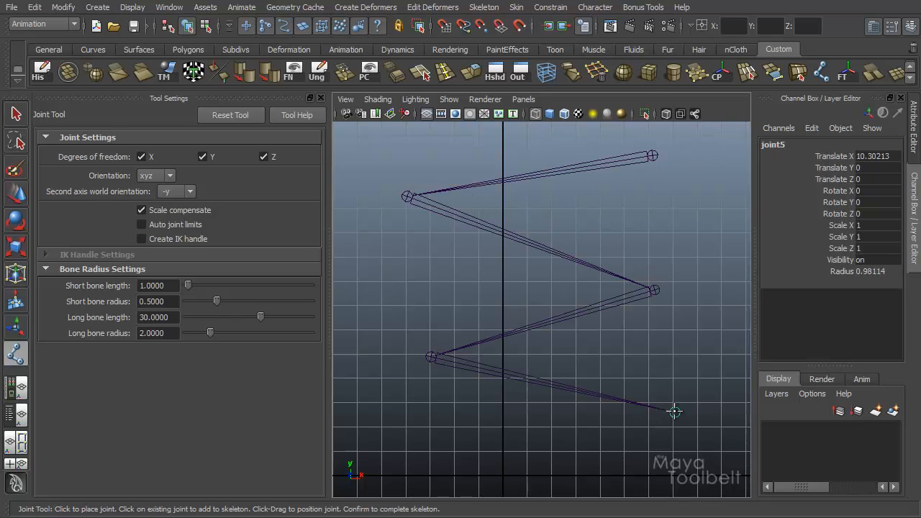
- Select the joints along the new zigzag chain in turn and examine where each joint's local Y axis points
{"action": "key", "text": "w"}
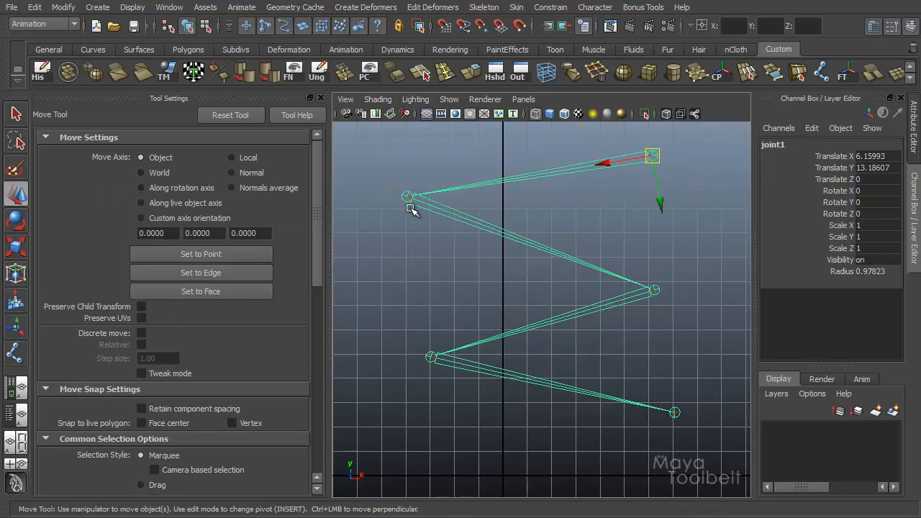
{"action": "left_click", "coordinate": [472, 223]}
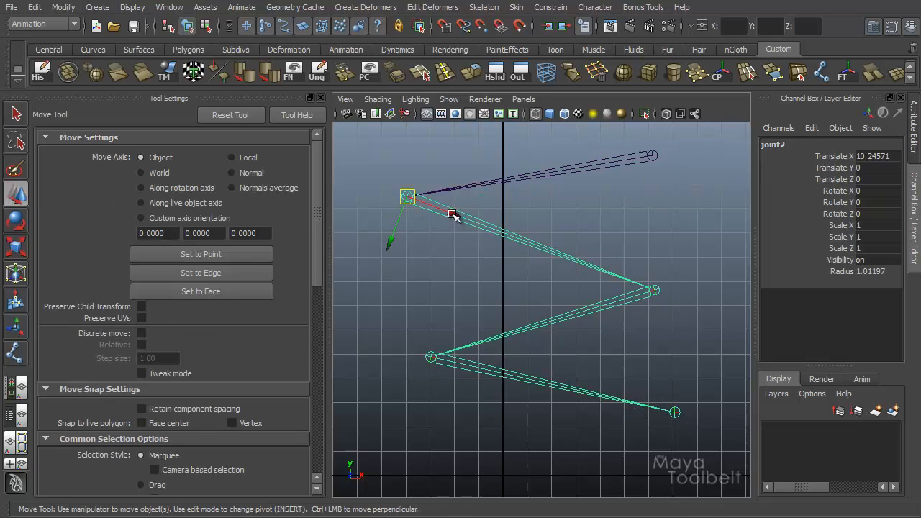
{"action": "left_click", "coordinate": [608, 306]}
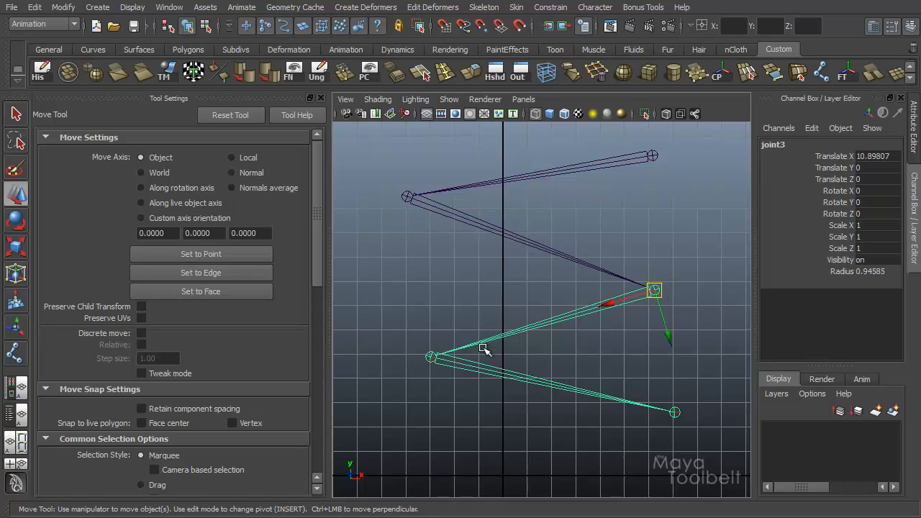
{"action": "left_click", "coordinate": [501, 373]}
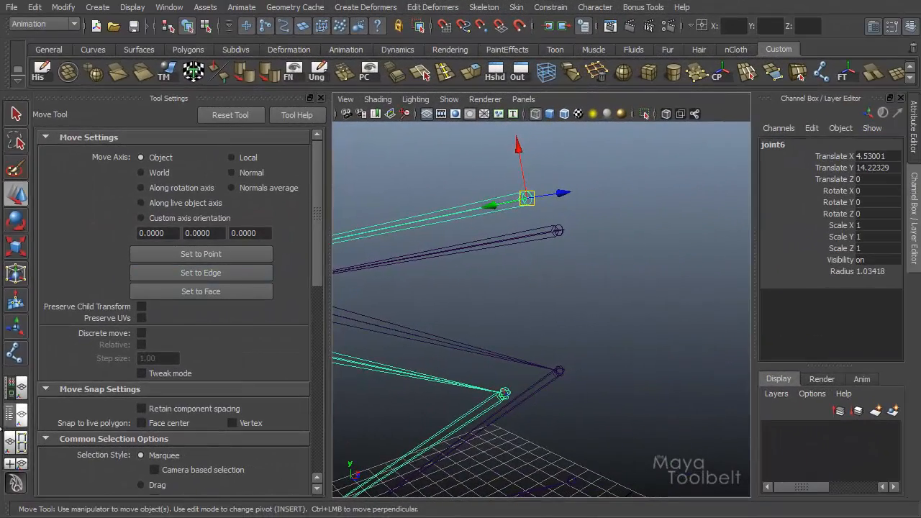
{"action": "left_click", "coordinate": [15, 352]}
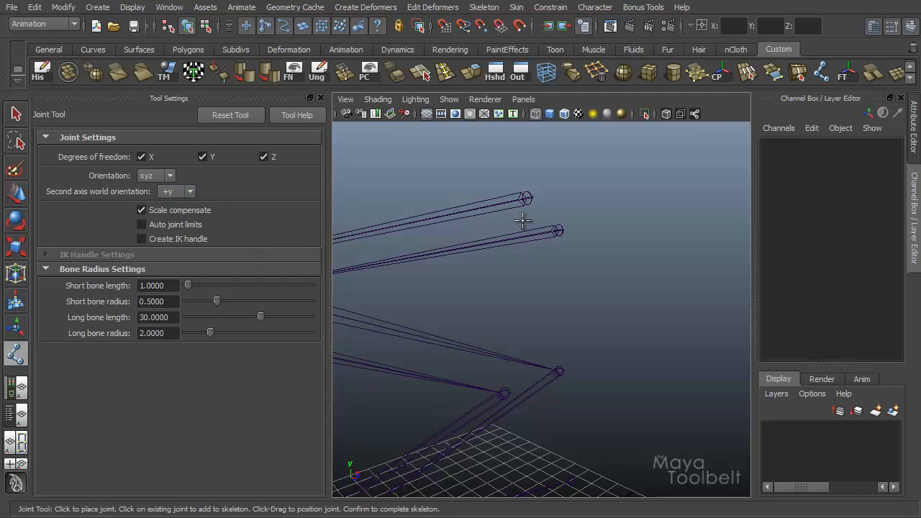
{"action": "key", "text": "q"}
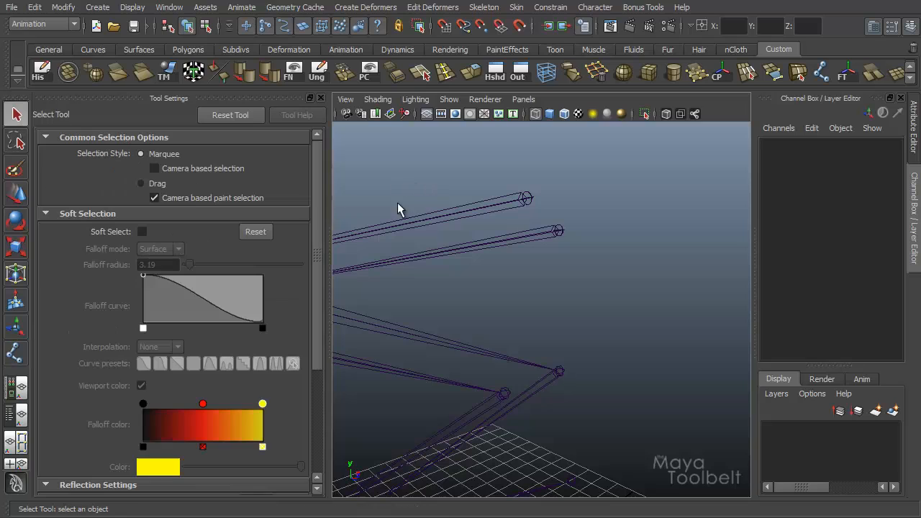
{"action": "left_click", "coordinate": [16, 353]}
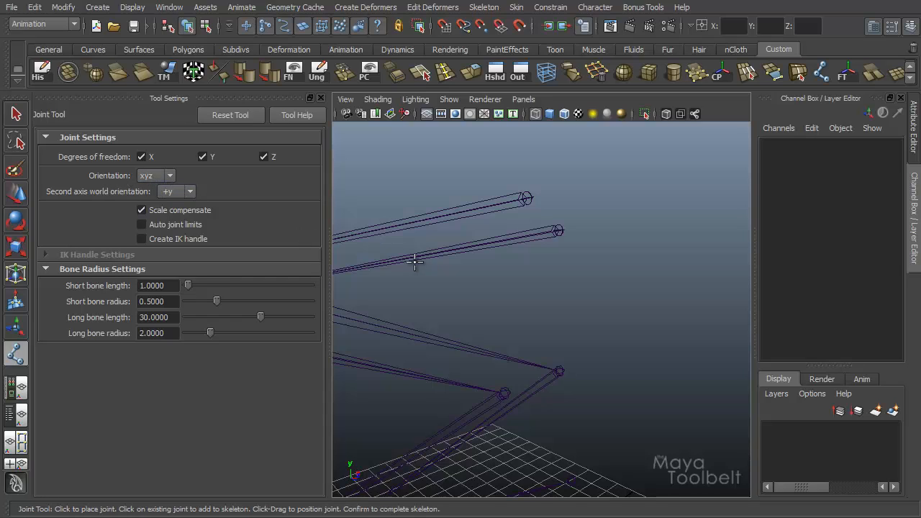
- Select both zigzag joint chains in the perspective view and delete them
{"action": "right_click_drag", "start_coordinate": [563, 286], "coordinate": [541, 272], "text": "alt"}
{"action": "key", "text": "w"}
{"action": "left_click", "coordinate": [541, 271]}
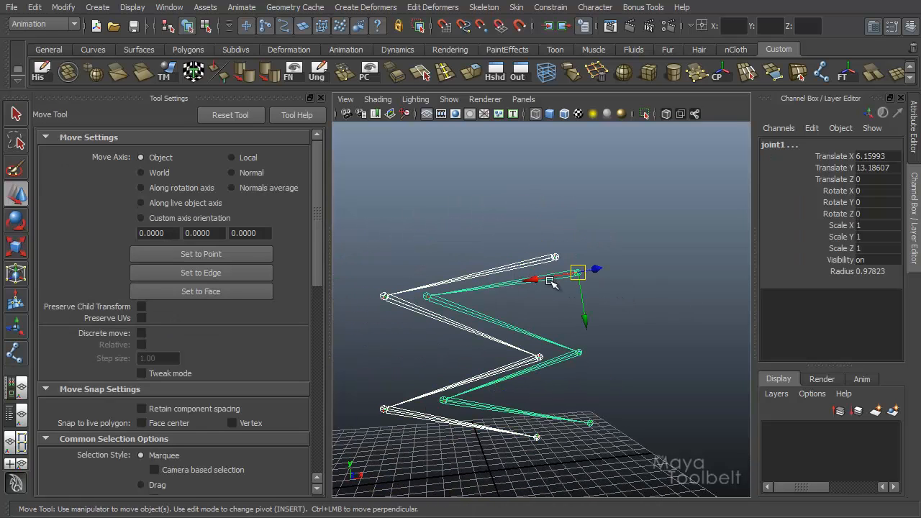
{"action": "key", "text": "Delete"}
- With Auto joint limits off, draw a three-joint chain from about Y 8.74, Z 2.06, with bones about 6.73 and 6.75 units long
{"action": "left_click", "coordinate": [16, 353]}
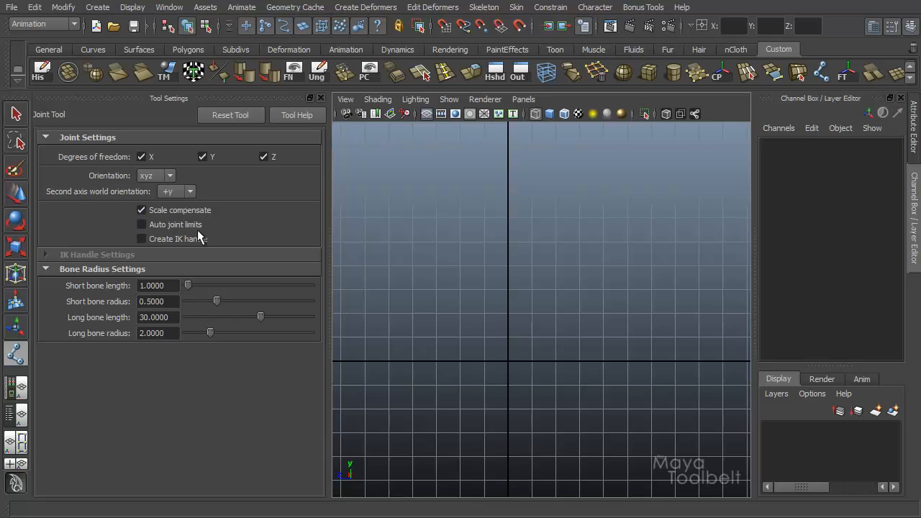
{"action": "left_click", "coordinate": [169, 225]}
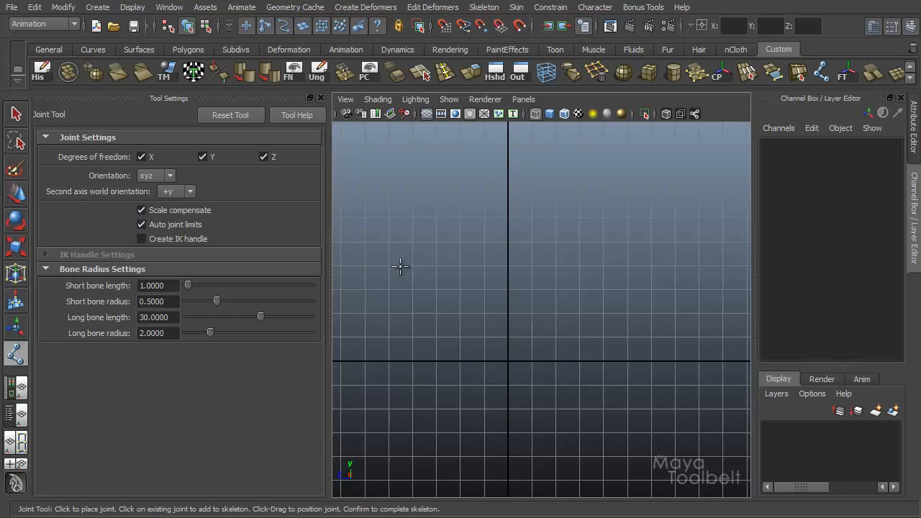
{"action": "left_click", "coordinate": [179, 223]}
{"action": "left_click", "coordinate": [458, 152]}
{"action": "left_click", "coordinate": [515, 303]}
{"action": "left_click", "coordinate": [433, 442]}
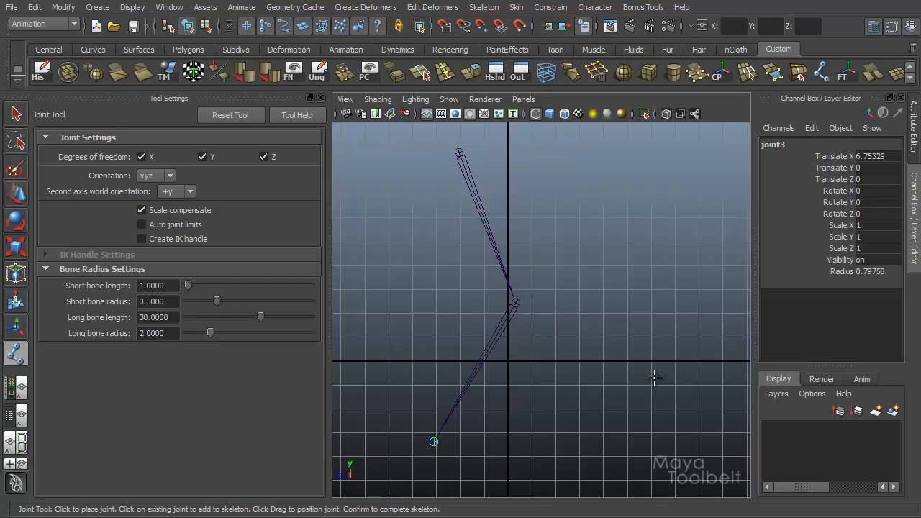
{"action": "key", "text": "Return"}
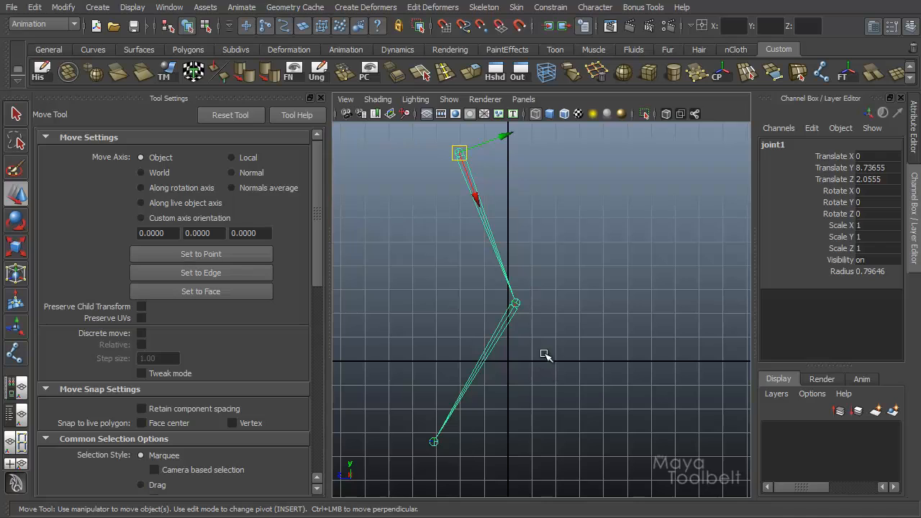
- Enable Auto joint limits and draw a second bent three-joint chain beside the first, starting at about Y 9.10, Z -3.79
{"action": "key", "text": "y"}
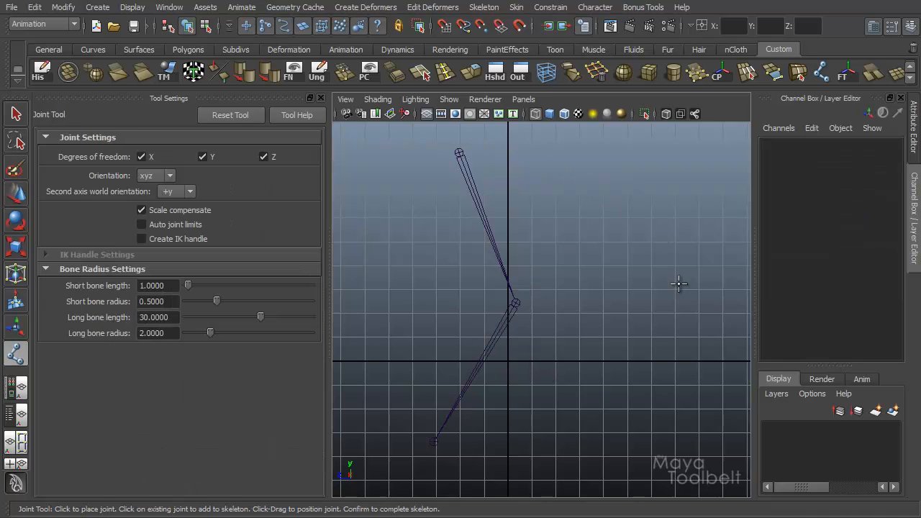
{"action": "left_click", "coordinate": [189, 226]}
{"action": "left_click", "coordinate": [598, 144]}
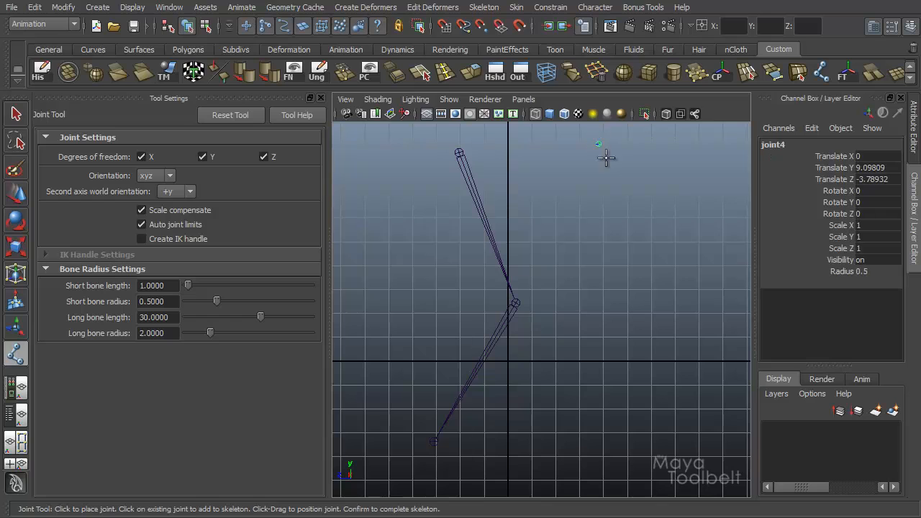
{"action": "left_click", "coordinate": [644, 306]}
{"action": "left_click", "coordinate": [588, 445]}
{"action": "key", "text": "w"}
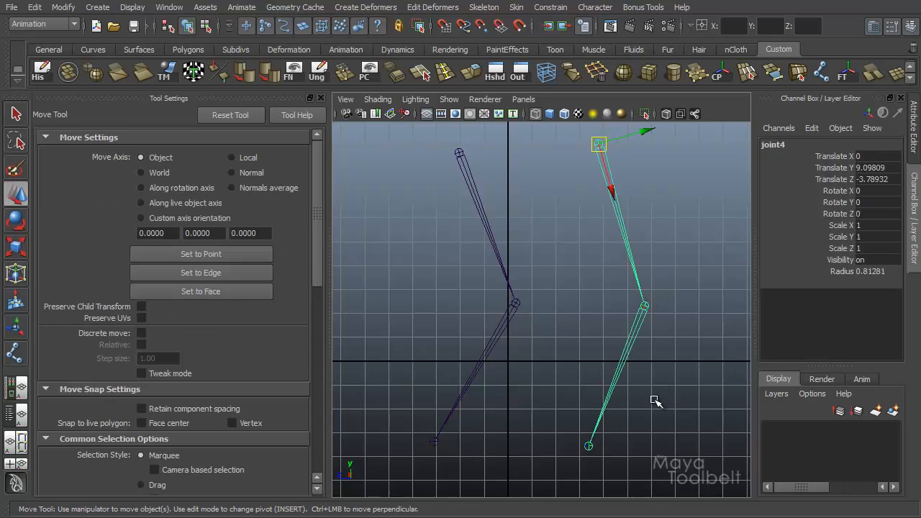
- Try rotating the root joint of the chain without joint limits by about -20 degrees around its local Z axis
{"action": "middle_click_drag", "start_coordinate": [633, 303], "coordinate": [592, 298], "text": "alt"}
{"action": "right_click_drag", "start_coordinate": [592, 298], "coordinate": [579, 296], "text": "alt"}
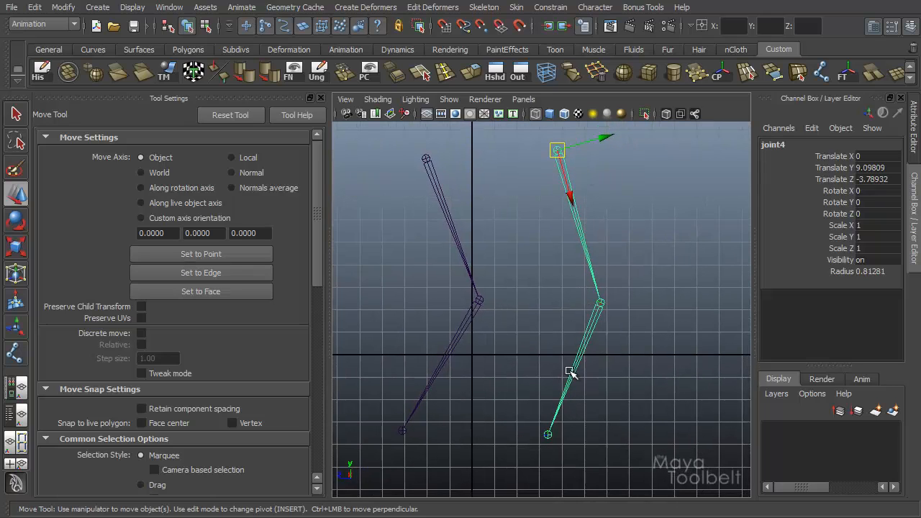
{"action": "left_click", "coordinate": [431, 175]}
{"action": "left_click", "coordinate": [18, 352]}
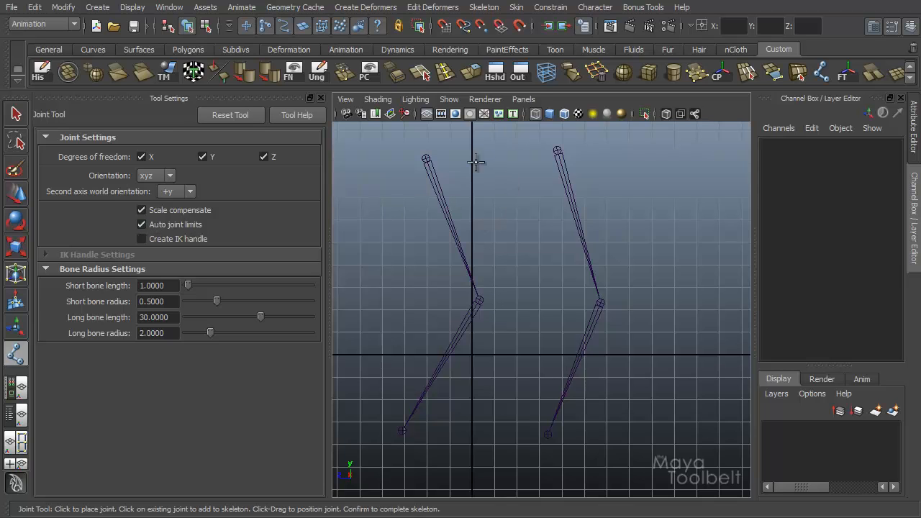
{"action": "key", "text": "w"}
{"action": "left_click", "coordinate": [431, 178]}
{"action": "key", "text": "e"}
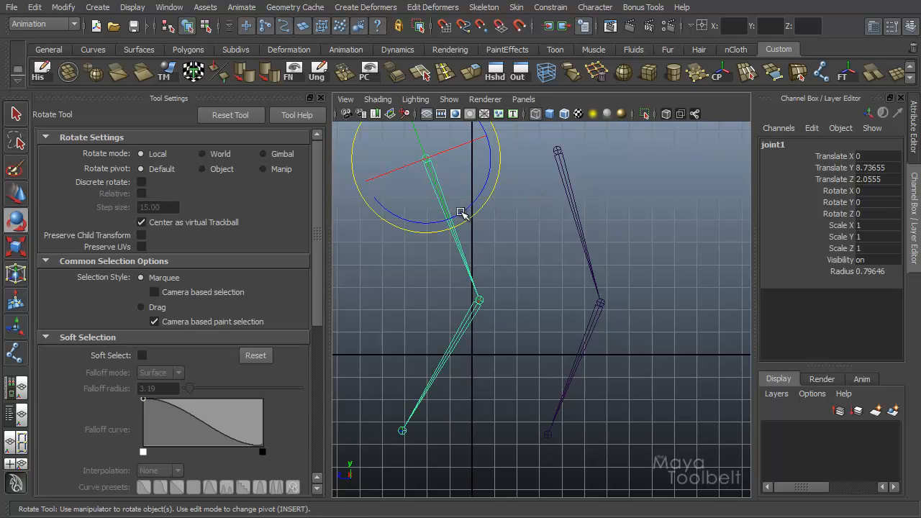
{"action": "left_click_drag", "start_coordinate": [459, 194], "coordinate": [472, 309]}
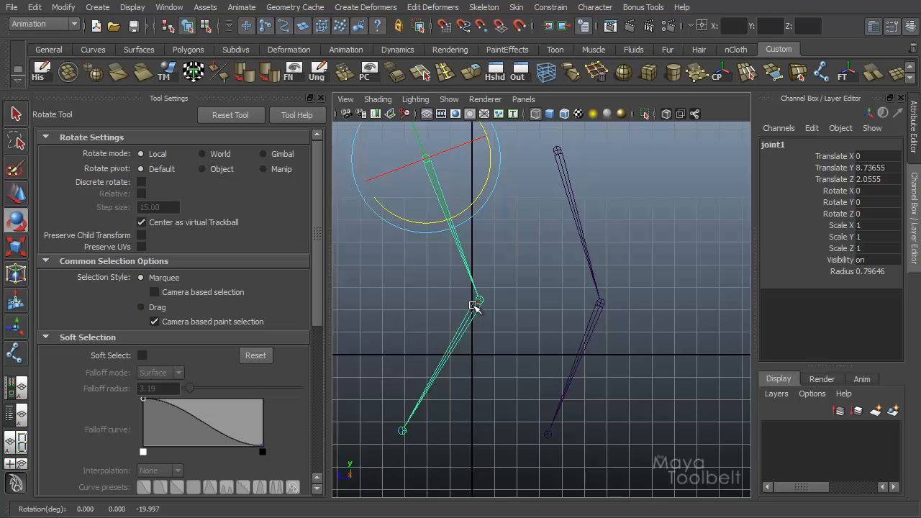
- Try rotating the middle joint of the chain without joint limits around its local Z axis, and undo the rotation
{"action": "left_click", "coordinate": [473, 322]}
{"action": "left_click_drag", "start_coordinate": [479, 364], "coordinate": [495, 374]}
{"action": "key", "text": "ctrl+z"}
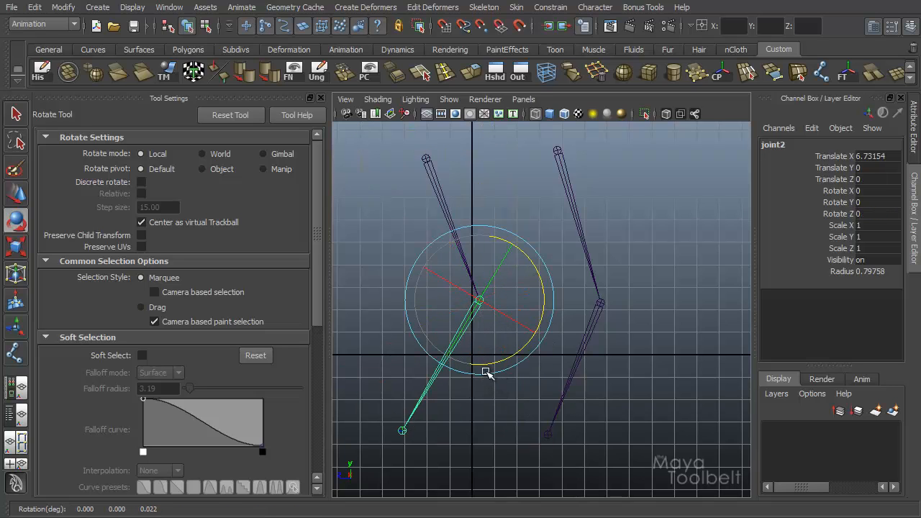
- Try rotating the root joint of the chain with joint limits, and undo the rotation
{"action": "key", "text": "Down"}
{"action": "left_click", "coordinate": [573, 198]}
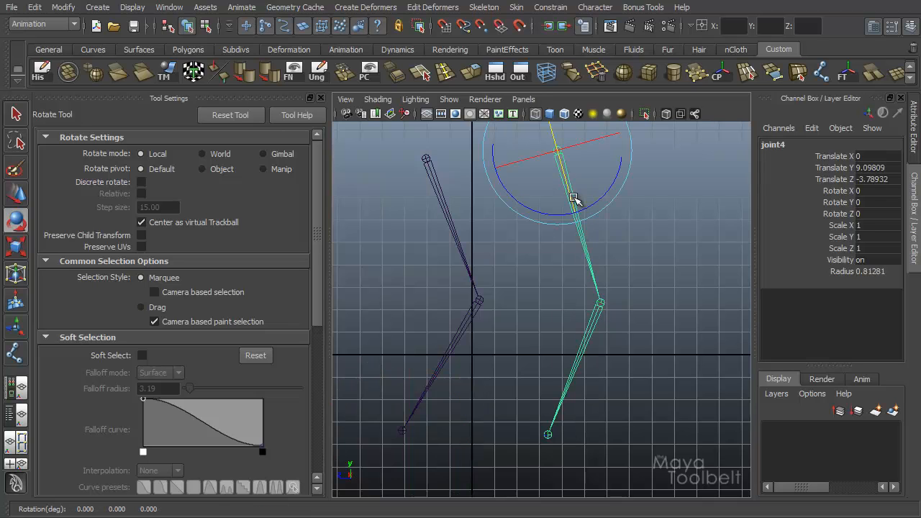
{"action": "left_click_drag", "start_coordinate": [590, 204], "coordinate": [583, 252]}
{"action": "key", "text": "ctrl+z"}
- Try rotating the joint-limited chain's middle joint back and forth around local Z, between about -18.9 and -37.7 degrees
{"action": "left_click", "coordinate": [589, 331]}
{"action": "left_click_drag", "start_coordinate": [595, 366], "coordinate": [657, 298]}
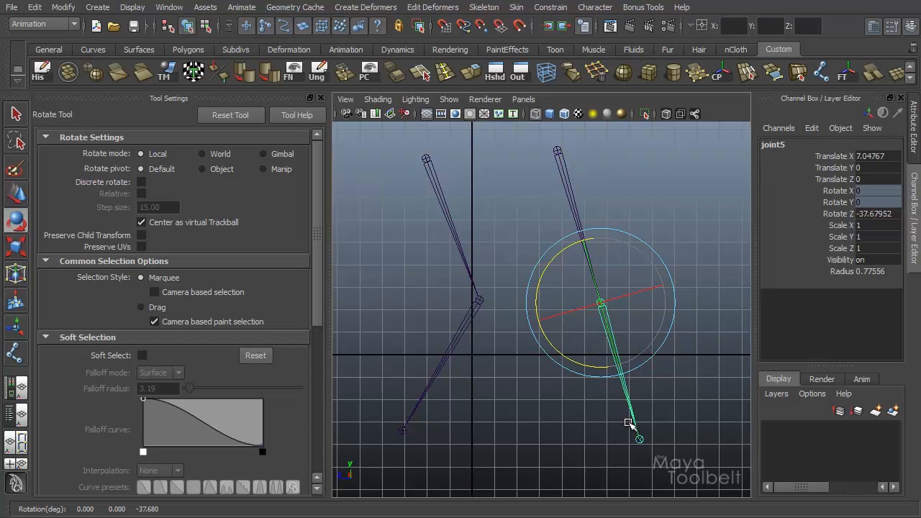
{"action": "left_click_drag", "start_coordinate": [575, 355], "coordinate": [551, 339]}
{"action": "left_click", "coordinate": [465, 329]}
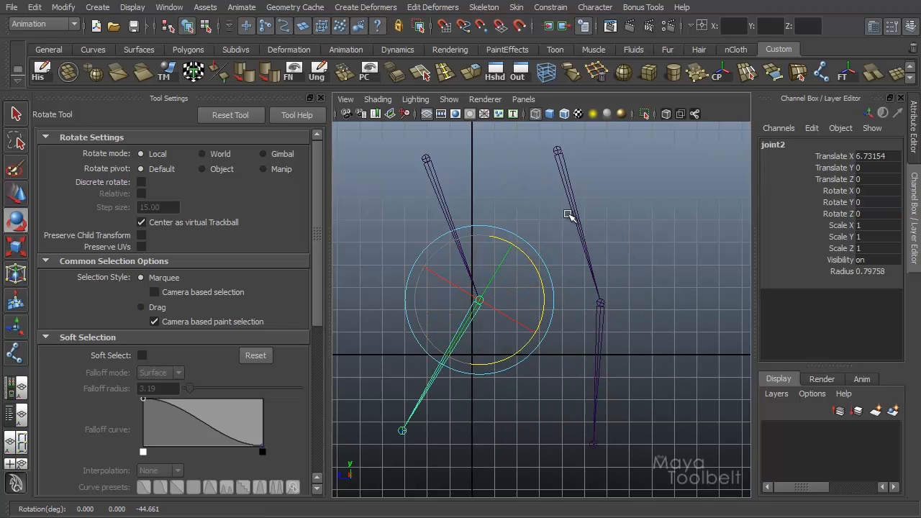
{"action": "left_click", "coordinate": [605, 337]}
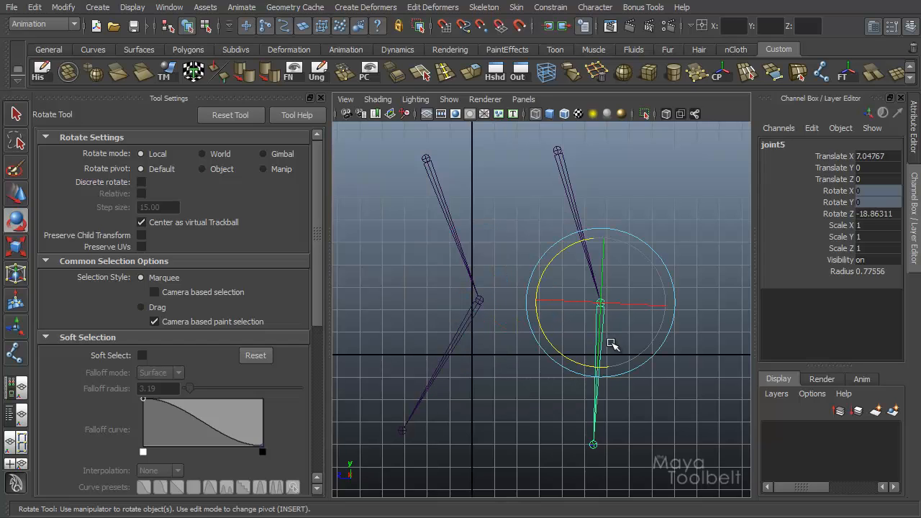
{"action": "left_click_drag", "start_coordinate": [571, 360], "coordinate": [657, 355]}
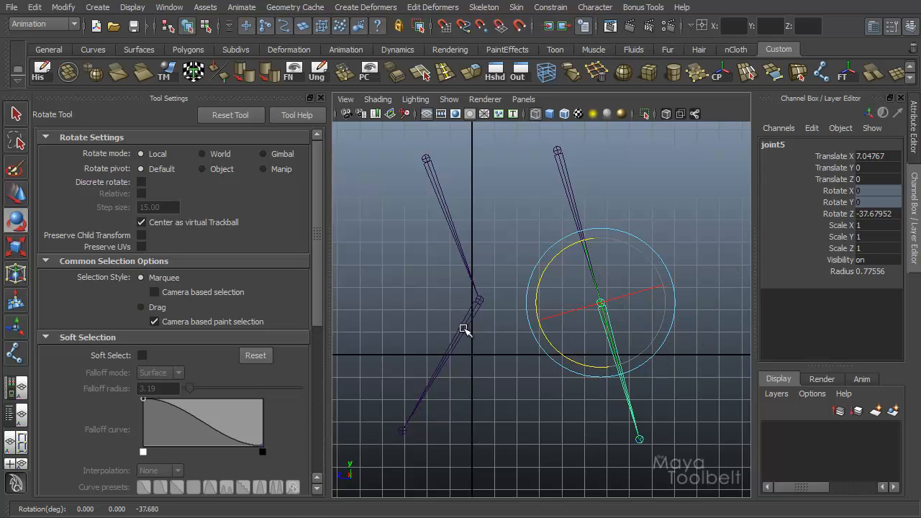
- Swing the middle joint of the chain without limits to about -114 degrees around local Z, and return it to about -20 degrees
{"action": "left_click", "coordinate": [468, 333]}
{"action": "left_click_drag", "start_coordinate": [476, 375], "coordinate": [591, 247]}
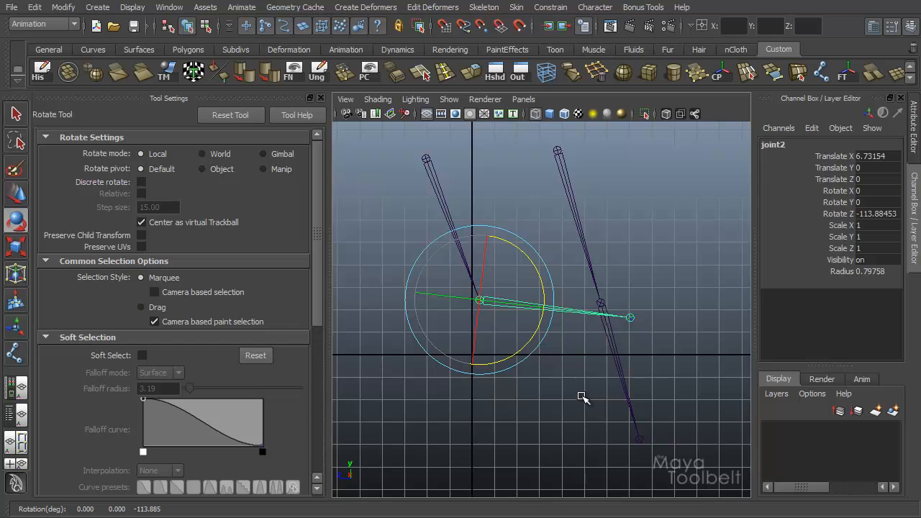
{"action": "left_click_drag", "start_coordinate": [526, 346], "coordinate": [400, 372]}
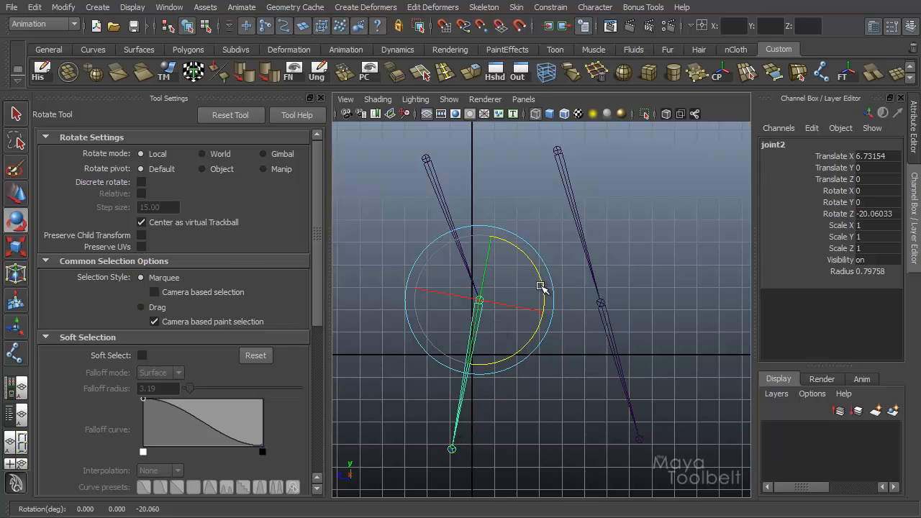
- Rotate the joint-limited chain's middle joint around local Z to about -17.1 degrees, and again to about -37.7 degrees
{"action": "left_click", "coordinate": [612, 332]}
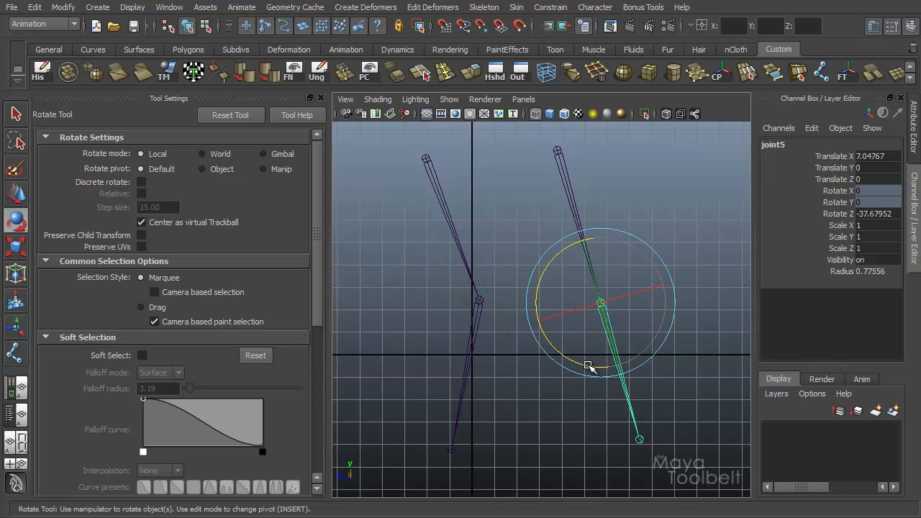
{"action": "left_click_drag", "start_coordinate": [588, 367], "coordinate": [565, 360]}
{"action": "left_click", "coordinate": [16, 352]}
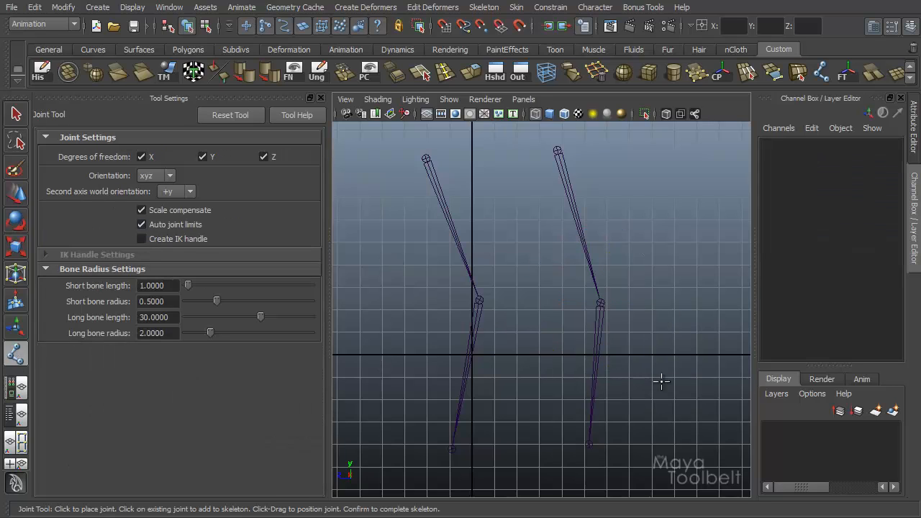
{"action": "key", "text": "w"}
{"action": "left_click", "coordinate": [599, 335]}
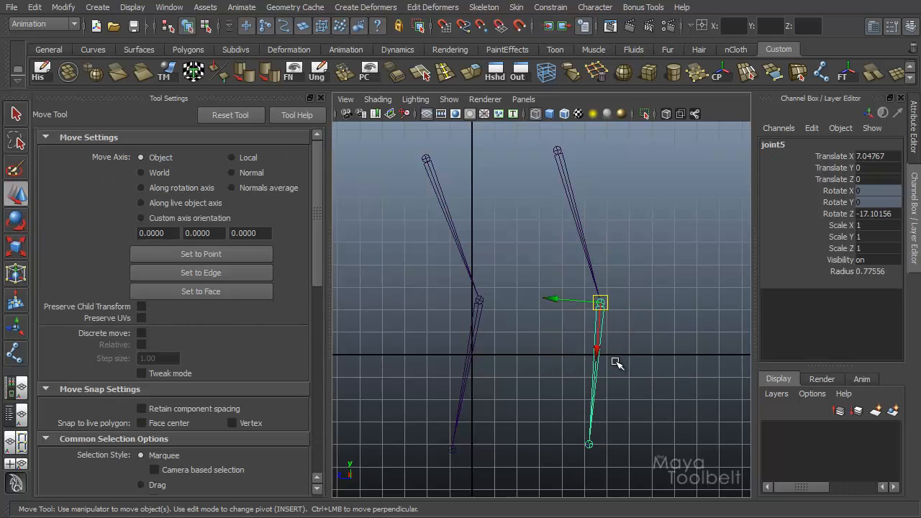
{"action": "key", "text": "e"}
{"action": "left_click_drag", "start_coordinate": [569, 354], "coordinate": [763, 340]}
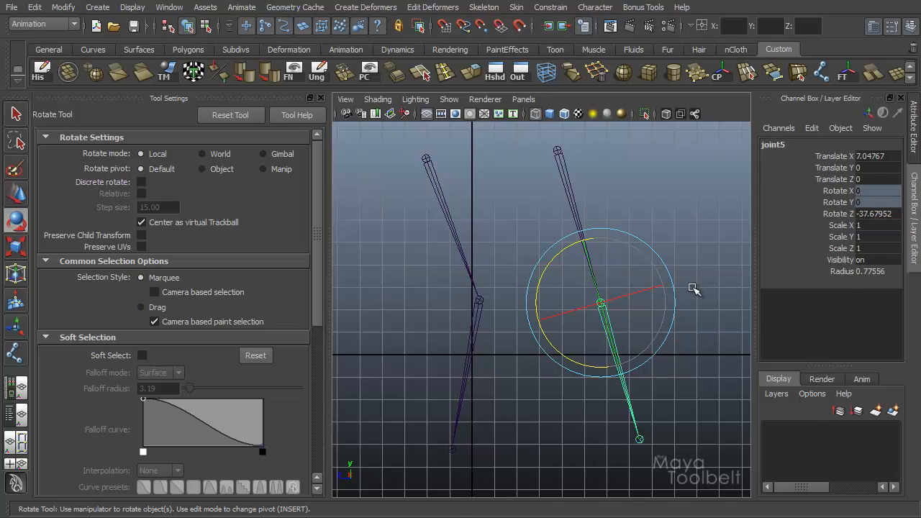
- In the perspective view, try rotating the joint-limited chain's middle joint around its local X and Y axes
{"action": "key", "text": "space"}
{"action": "left_click_drag", "start_coordinate": [668, 296], "coordinate": [663, 269]}
{"action": "mouse_move", "coordinate": [622, 338]}
{"action": "left_mouse_down", "text": "alt"}
{"action": "mouse_move", "coordinate": [690, 321]}
{"action": "mouse_move", "coordinate": [687, 300]}
{"action": "mouse_move", "coordinate": [677, 298]}
{"action": "mouse_move", "coordinate": [632, 333]}
{"action": "left_mouse_up", "text": "alt"}
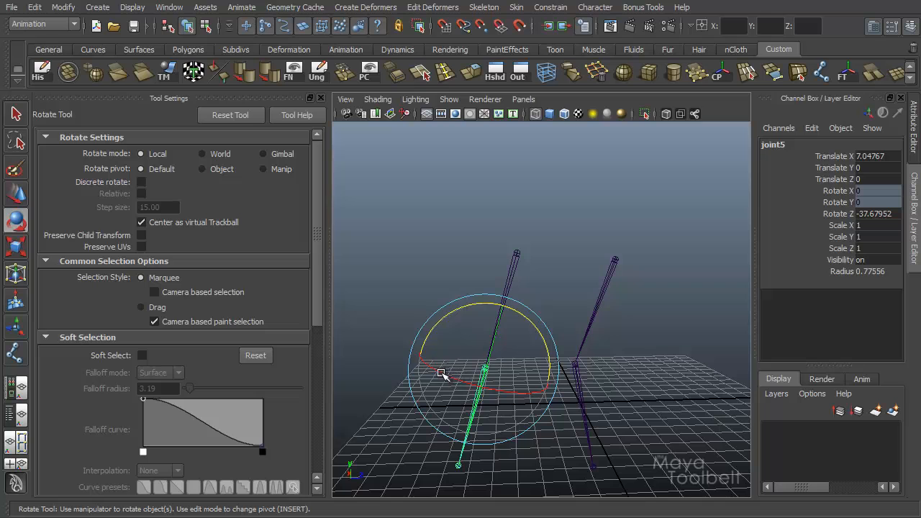
{"action": "left_click_drag", "start_coordinate": [513, 404], "coordinate": [464, 336], "text": "alt"}
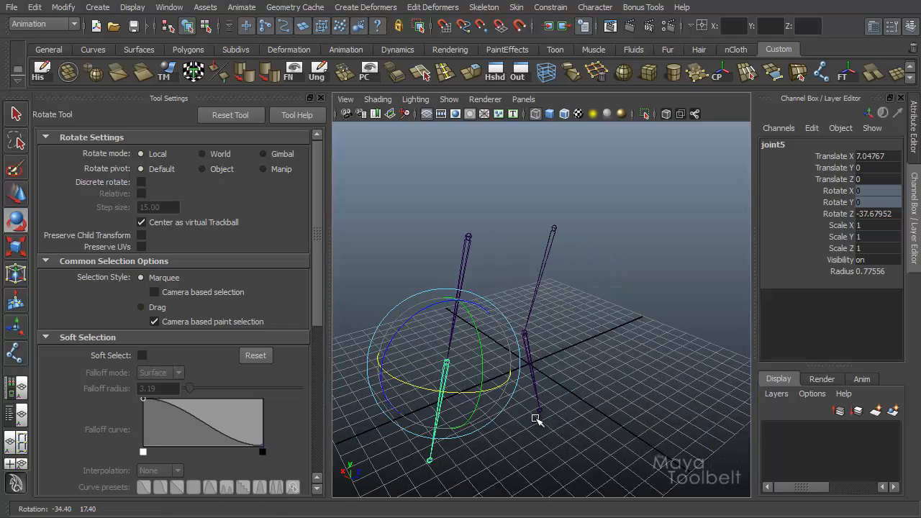
{"action": "left_click", "coordinate": [478, 326]}
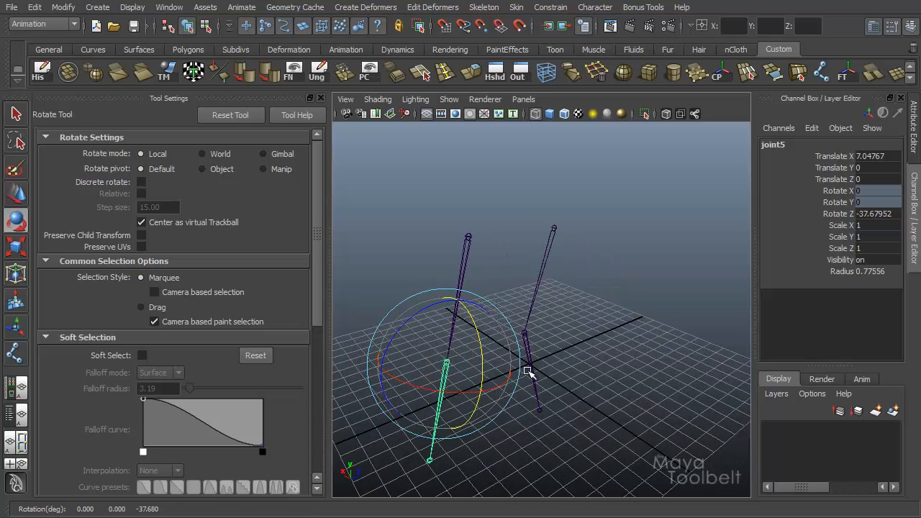
- Try rotating the middle joint of the chain without limits about -71 degrees around local Y, and undo the rotation
{"action": "left_click_drag", "start_coordinate": [529, 361], "coordinate": [536, 329], "text": "alt"}
{"action": "left_click", "coordinate": [558, 355]}
{"action": "left_click_drag", "start_coordinate": [455, 324], "coordinate": [525, 322]}
{"action": "key", "text": "ctrl+z"}
{"action": "left_click_drag", "start_coordinate": [496, 276], "coordinate": [600, 223], "text": "alt"}
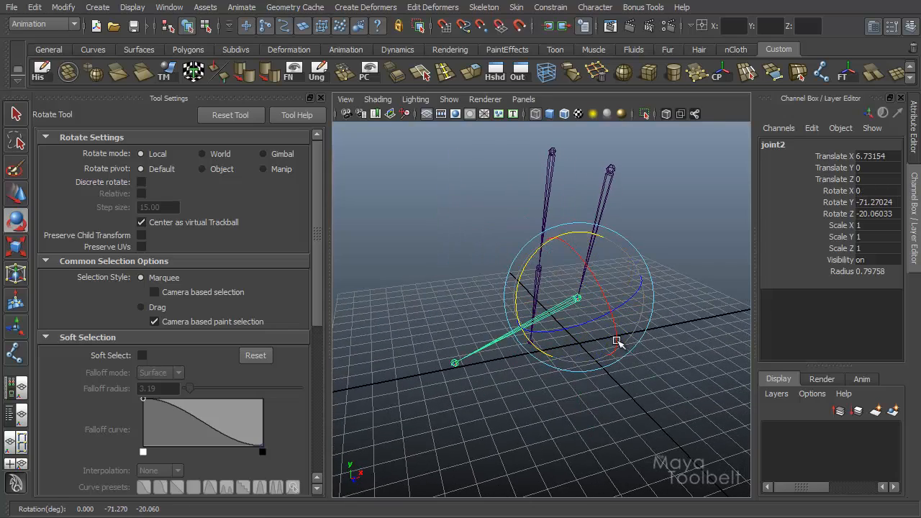
{"action": "left_click_drag", "start_coordinate": [616, 340], "coordinate": [643, 336], "text": "alt"}
{"action": "key", "text": "ctrl+z"}
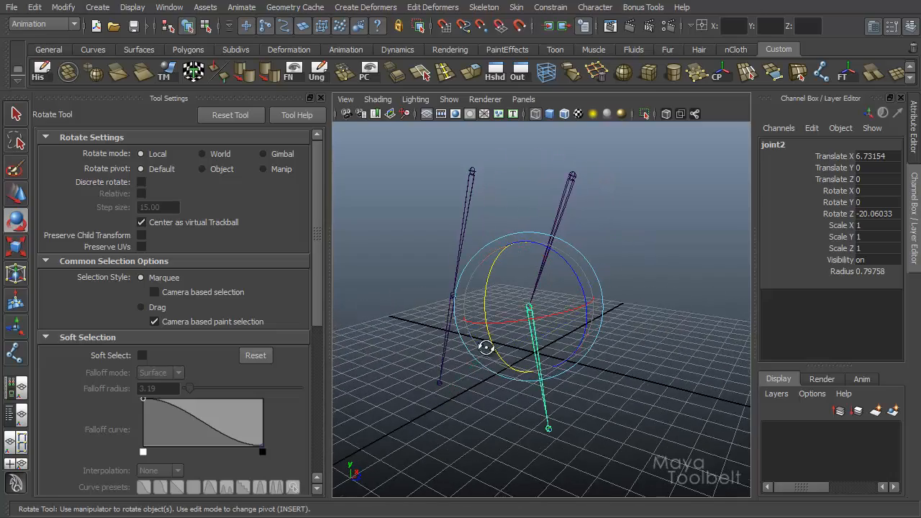
- Rotate the joint-limited chain's middle joint to about -9.7 degrees around its local Z axis
{"action": "left_click_drag", "start_coordinate": [486, 347], "coordinate": [529, 360], "text": "alt"}
{"action": "key", "text": "w"}
{"action": "middle_click_drag", "start_coordinate": [476, 364], "coordinate": [583, 324], "text": "alt"}
{"action": "left_click", "coordinate": [472, 293]}
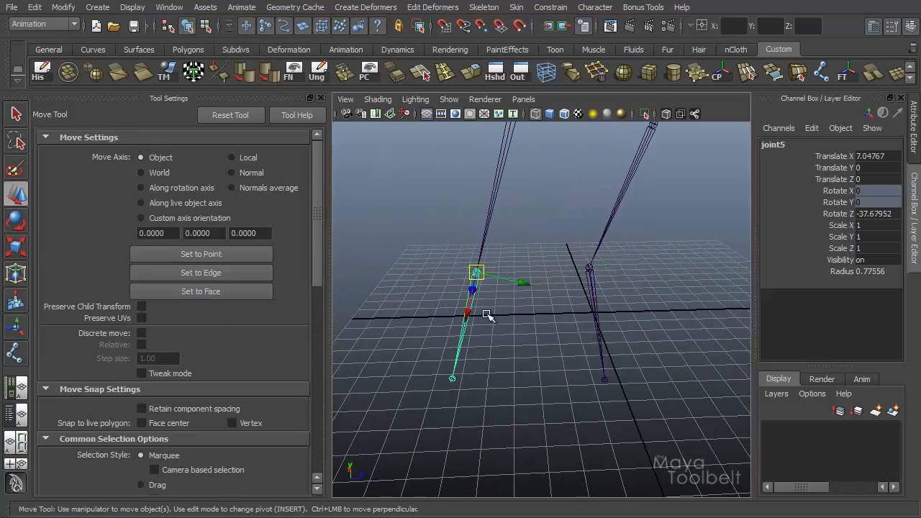
{"action": "left_click_drag", "start_coordinate": [487, 315], "coordinate": [397, 253], "text": "alt"}
{"action": "key", "text": "e"}
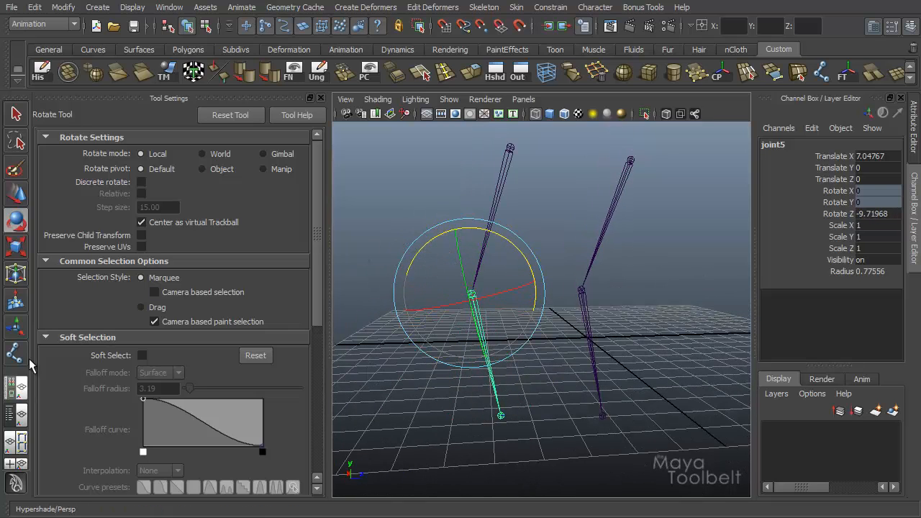
- In the front view, draw a straight vertical three-joint chain from about X -16.99, Y 16.80, with bones about 7.15 and 6.09 units long
{"action": "left_click", "coordinate": [16, 352]}
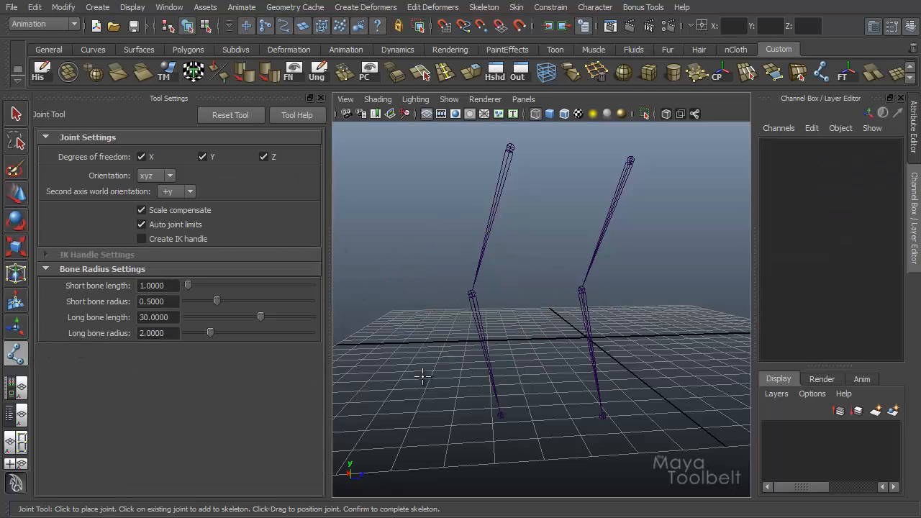
{"action": "left_click_drag", "start_coordinate": [423, 375], "coordinate": [515, 362], "text": "alt"}
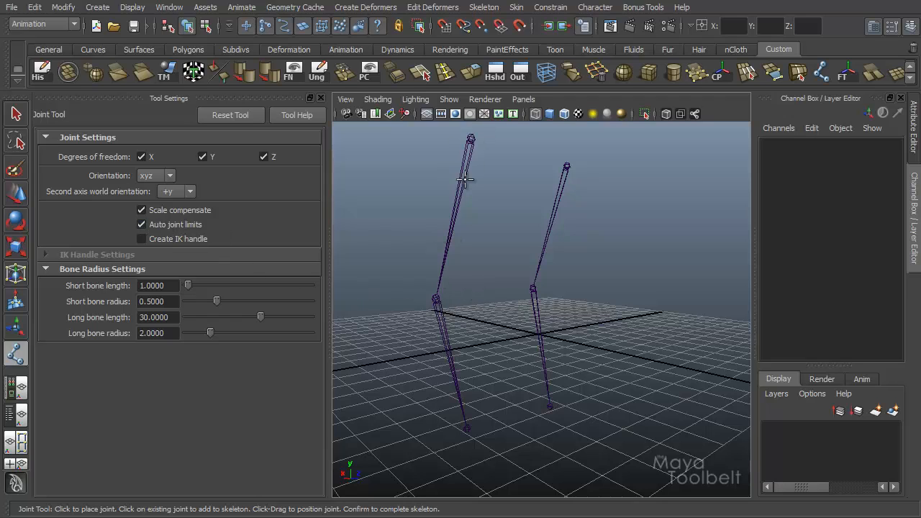
{"action": "key", "text": "space"}
{"action": "left_click_drag", "start_coordinate": [494, 321], "coordinate": [554, 333]}
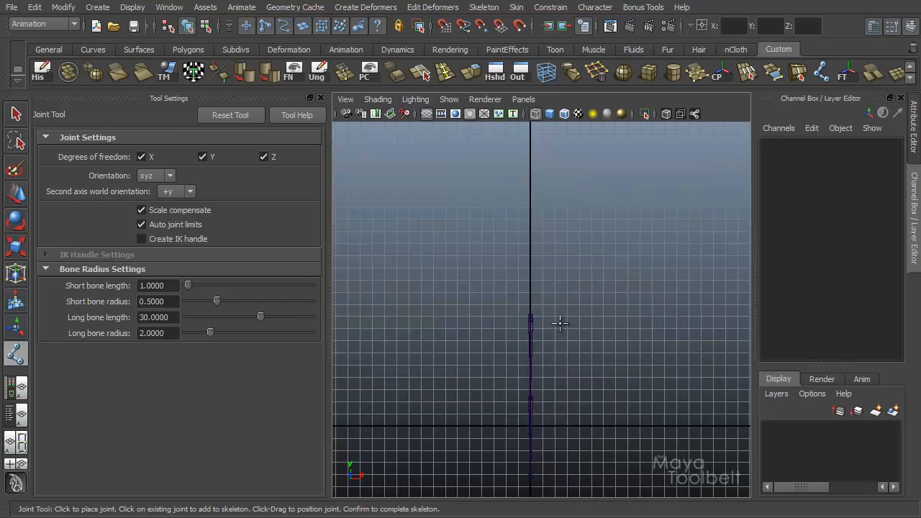
{"action": "middle_click_drag", "start_coordinate": [559, 324], "coordinate": [575, 293], "text": "alt"}
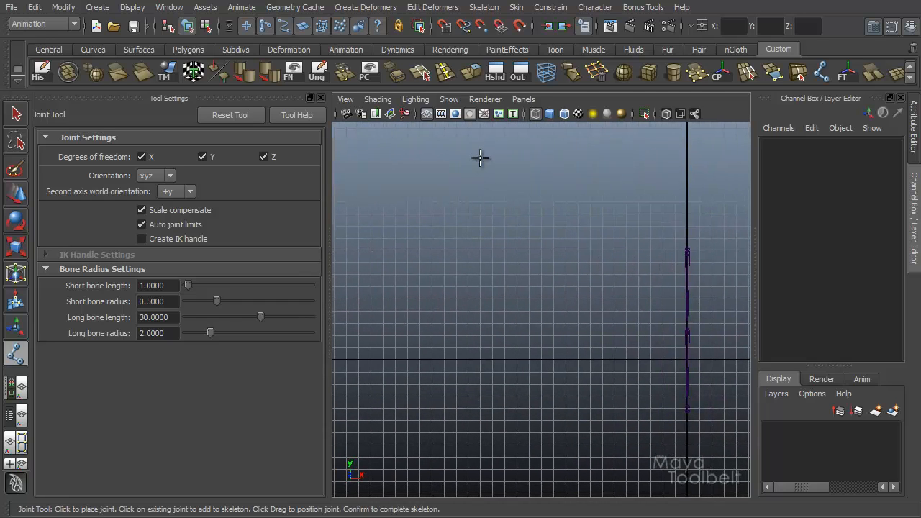
{"action": "left_click", "coordinate": [480, 157]}
{"action": "left_click", "coordinate": [480, 242]}
{"action": "left_click", "coordinate": [480, 317]}
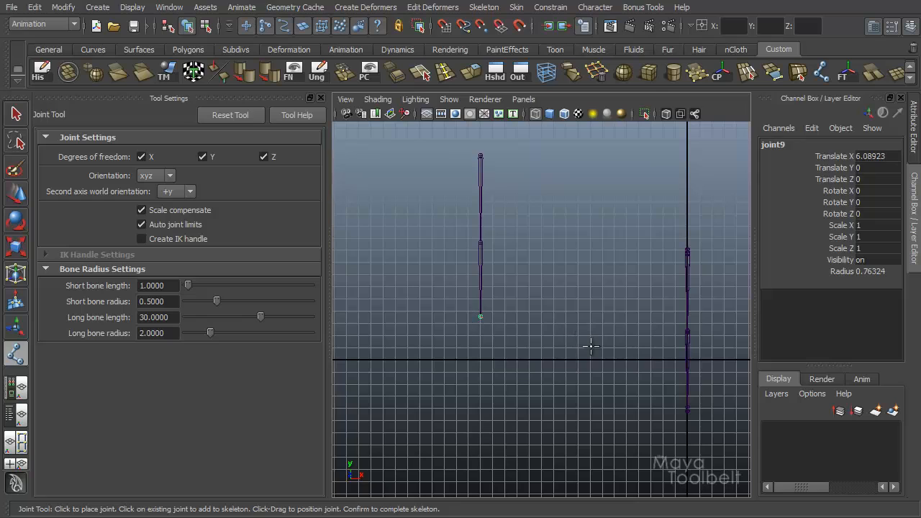
{"action": "key", "text": "e"}
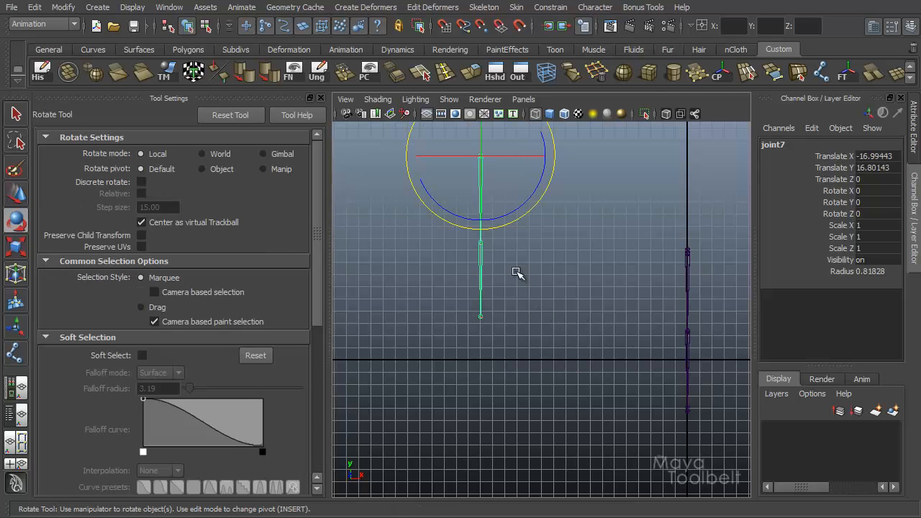
- Examine the transform channels of the straight chain's middle and root joints in the perspective view
{"action": "key", "text": "space"}
{"action": "left_click_drag", "start_coordinate": [556, 282], "coordinate": [558, 250]}
{"action": "left_click_drag", "start_coordinate": [487, 334], "coordinate": [573, 300], "text": "alt"}
{"action": "key", "text": "w"}
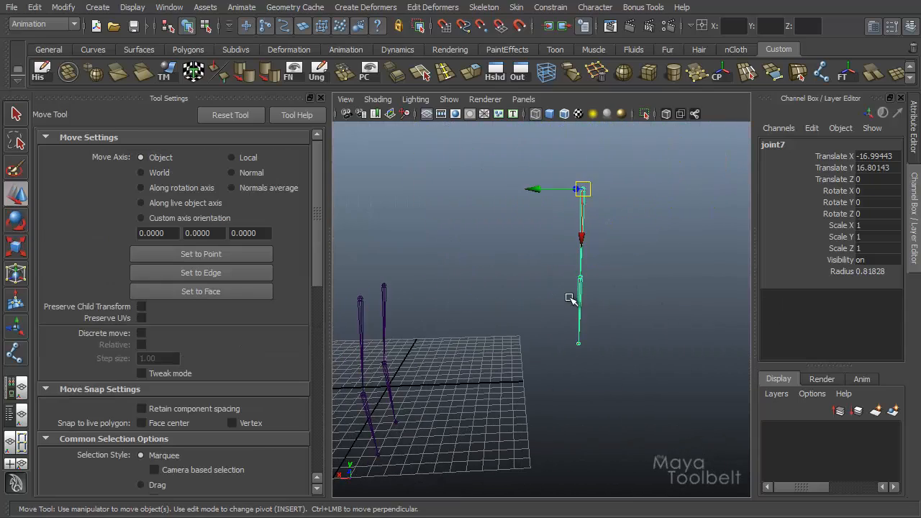
{"action": "left_click", "coordinate": [576, 298]}
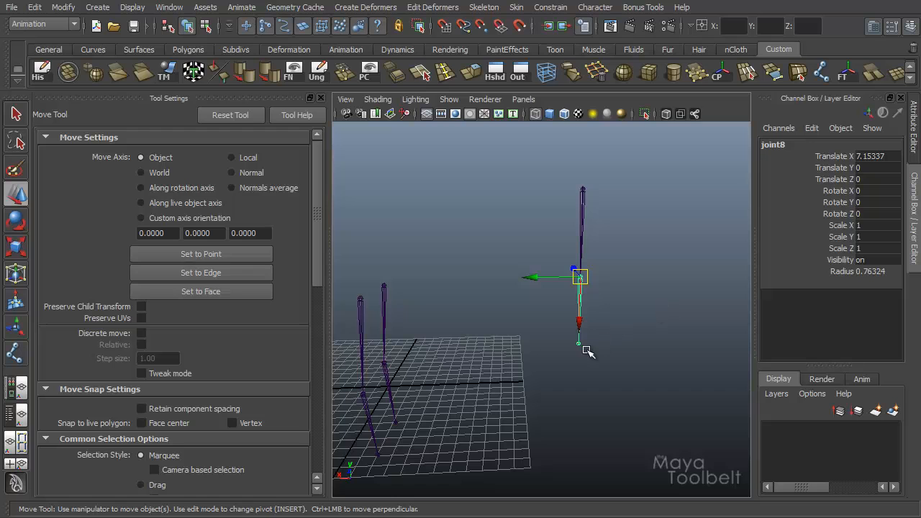
{"action": "key", "text": "Up"}
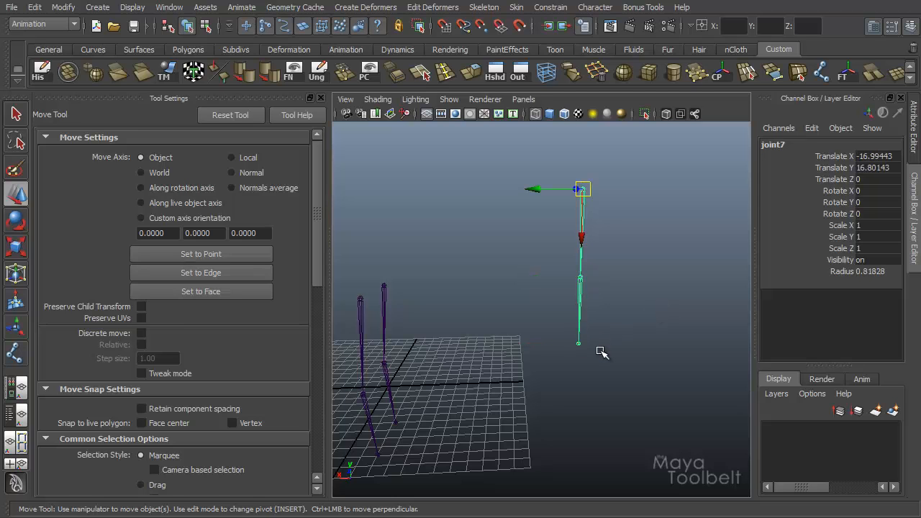
{"action": "left_click_drag", "start_coordinate": [603, 355], "coordinate": [465, 384], "text": "alt"}
{"action": "right_click_drag", "start_coordinate": [465, 384], "coordinate": [523, 411], "text": "alt"}
- In the front view, draw a bent three-joint chain from about X -28.35, Y 14.85, with a first bone about 7.70 units long
{"action": "key", "text": "space"}
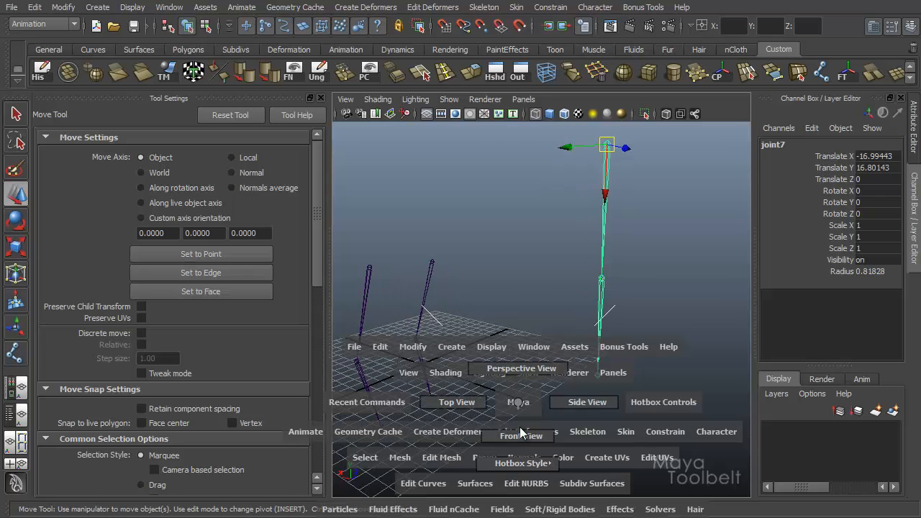
{"action": "left_click_drag", "start_coordinate": [519, 405], "coordinate": [521, 432]}
{"action": "middle_click_drag", "start_coordinate": [539, 323], "coordinate": [557, 283], "text": "alt"}
{"action": "key", "text": "y"}
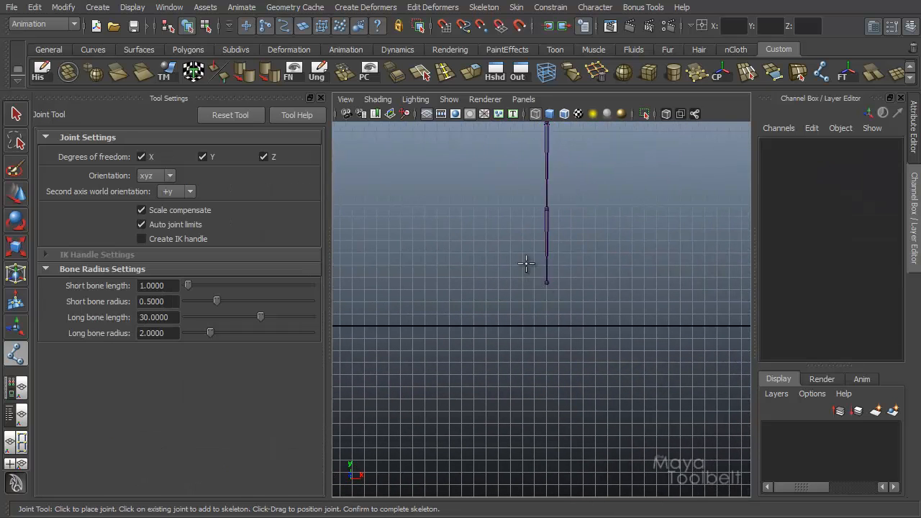
{"action": "middle_click_drag", "start_coordinate": [498, 259], "coordinate": [575, 326], "text": "alt"}
{"action": "left_click", "coordinate": [485, 211]}
{"action": "left_click", "coordinate": [507, 304]}
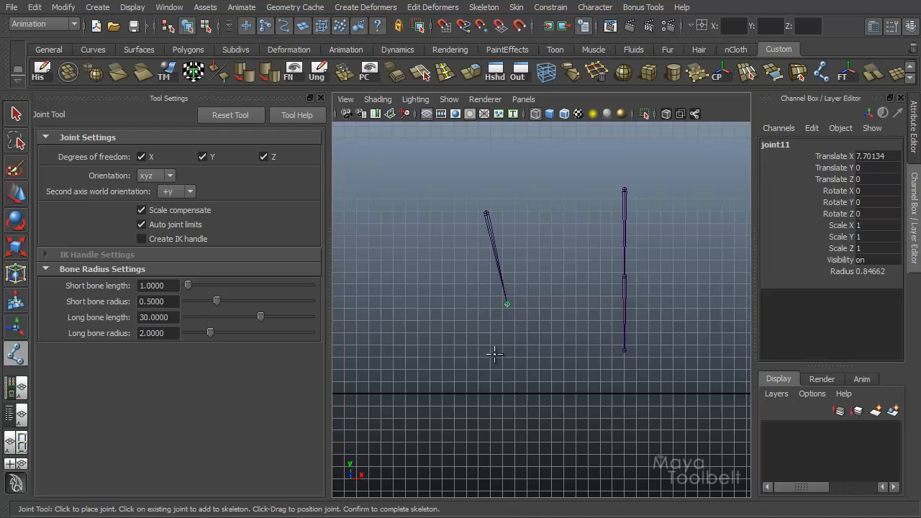
{"action": "left_click", "coordinate": [471, 387]}
{"action": "key", "text": "w"}
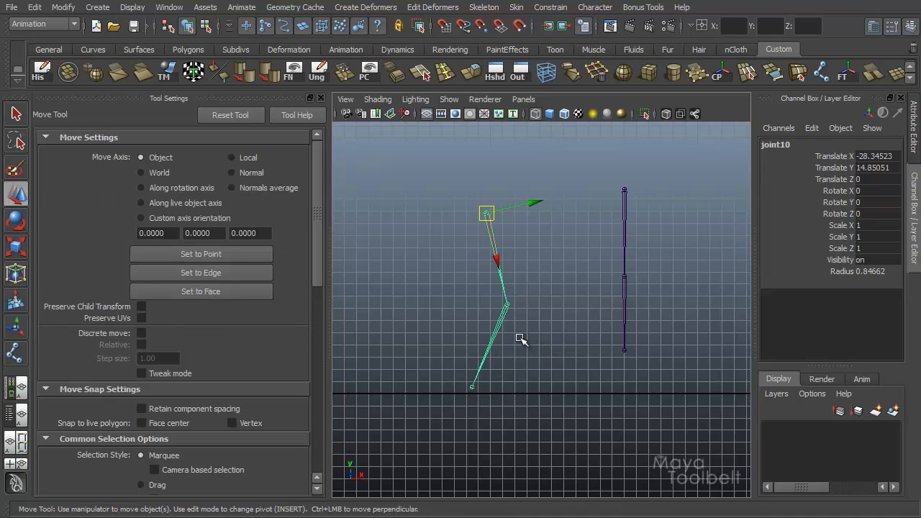
- Rotate the new bent chain's middle joint back and forth around local Z, leaving it at about 2.07 degrees
{"action": "left_click", "coordinate": [495, 329]}
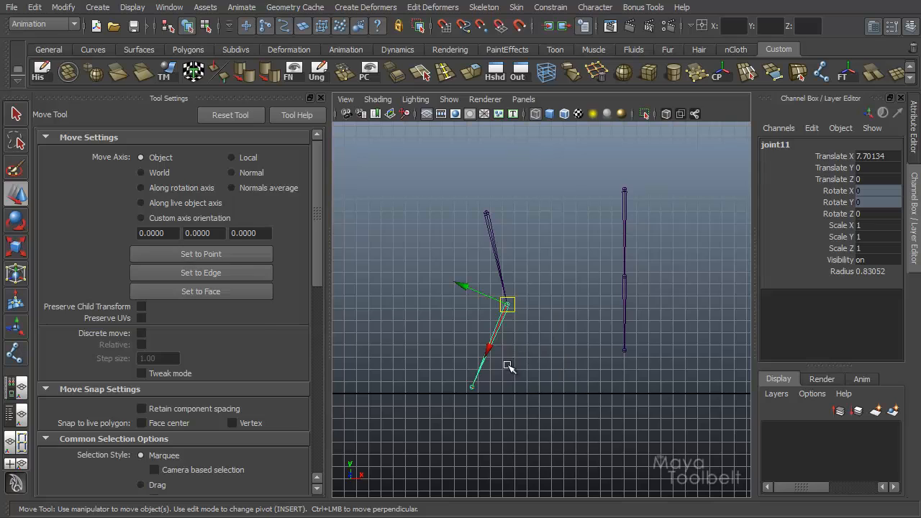
{"action": "key", "text": "e"}
{"action": "left_click_drag", "start_coordinate": [515, 371], "coordinate": [494, 215]}
{"action": "left_click_drag", "start_coordinate": [554, 349], "coordinate": [520, 384]}
{"action": "key", "text": "w"}
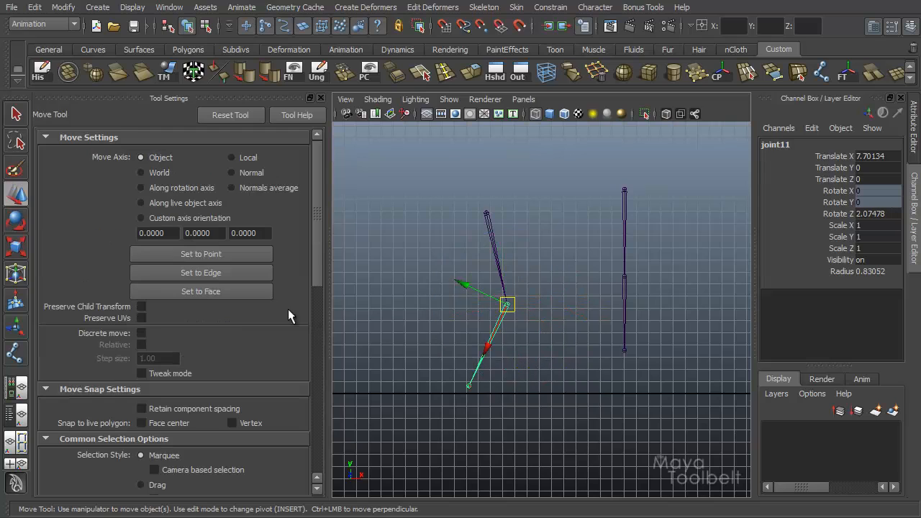
- Enable Create IK handle in the Joint Tool's settings
{"action": "left_click", "coordinate": [17, 353]}
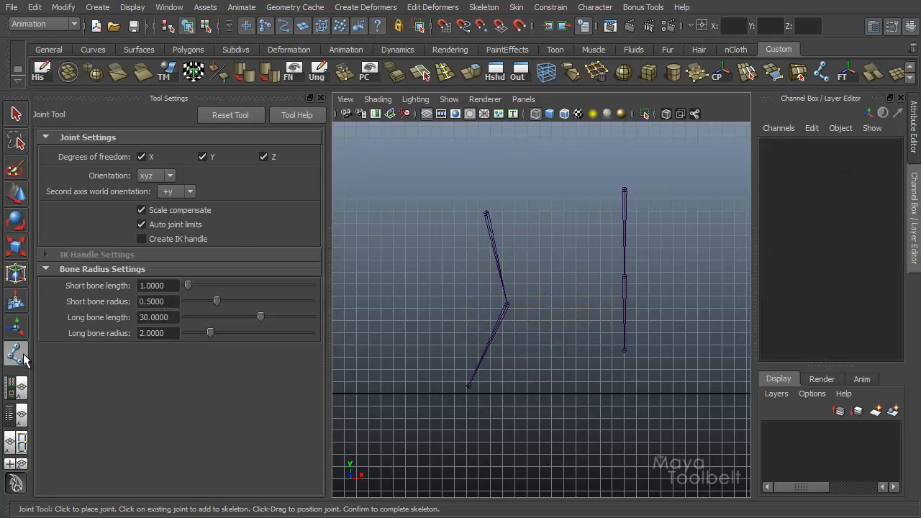
{"action": "left_click", "coordinate": [142, 239]}
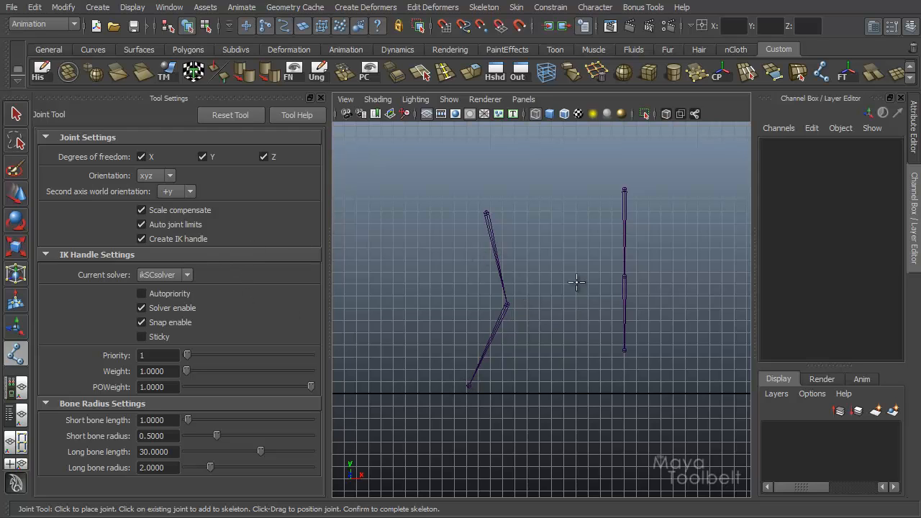
- Draw a bent three-joint chain with an IK handle from about X -40.82, Y 14.50, and move its handle toward +X and slightly up
{"action": "middle_click_drag", "start_coordinate": [471, 323], "coordinate": [580, 328], "text": "alt"}
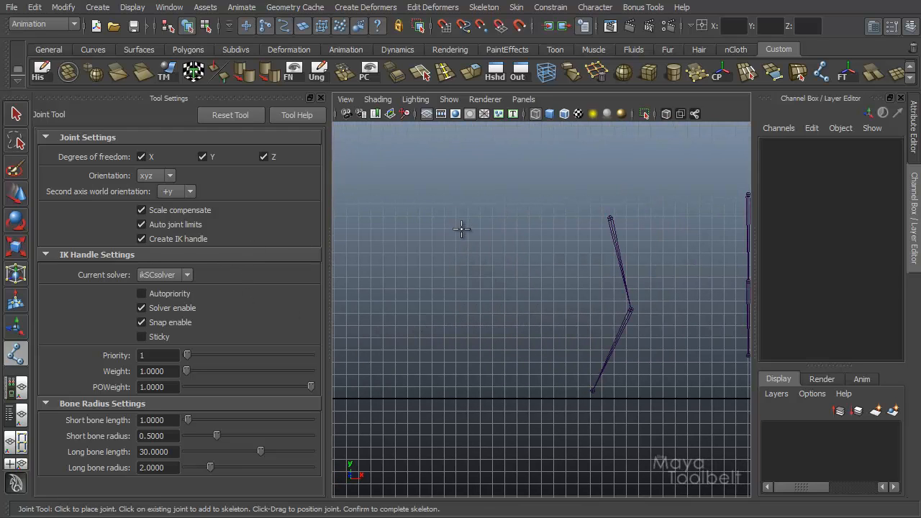
{"action": "left_click", "coordinate": [459, 224]}
{"action": "left_click", "coordinate": [496, 325]}
{"action": "left_click", "coordinate": [468, 392]}
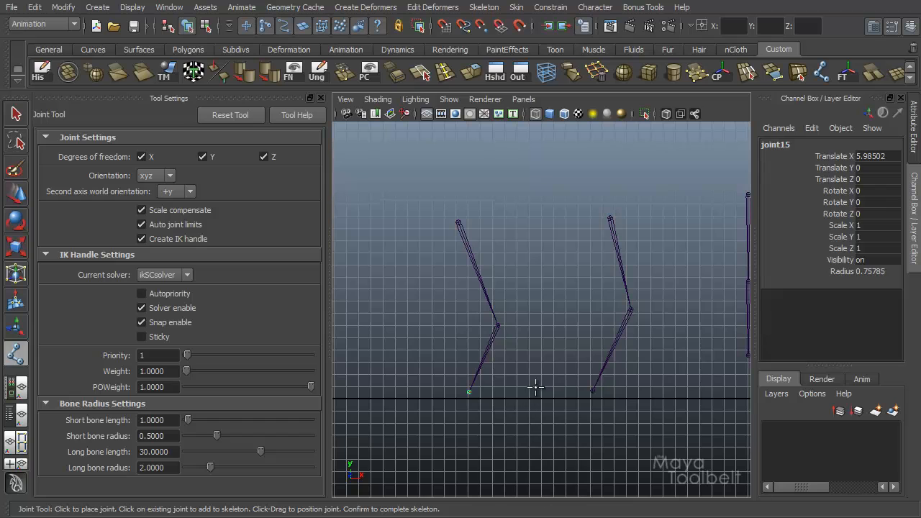
{"action": "key", "text": "Return"}
{"action": "key", "text": "w"}
{"action": "left_click_drag", "start_coordinate": [469, 393], "coordinate": [499, 385]}
- Review the Joint Tool's IK handle settings and the available skeleton commands, and select the IK chain's root joint
{"action": "left_click", "coordinate": [18, 352]}
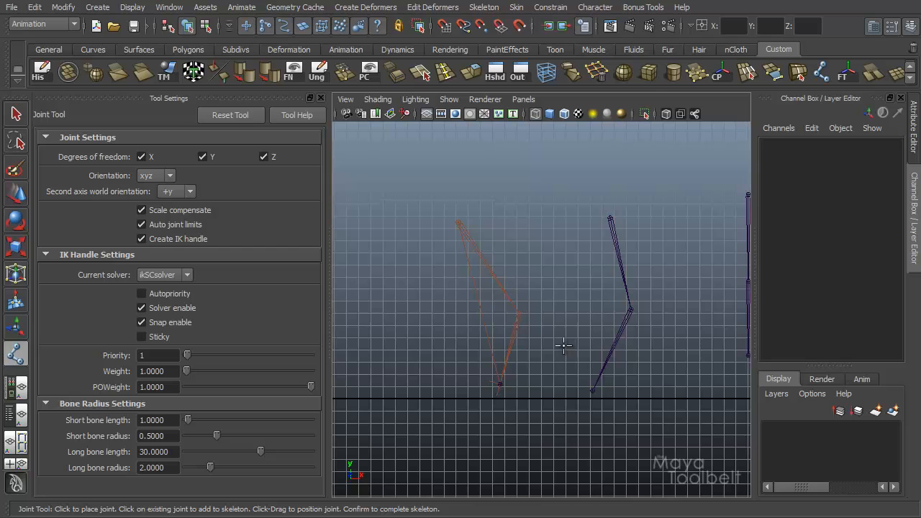
{"action": "key", "text": "w"}
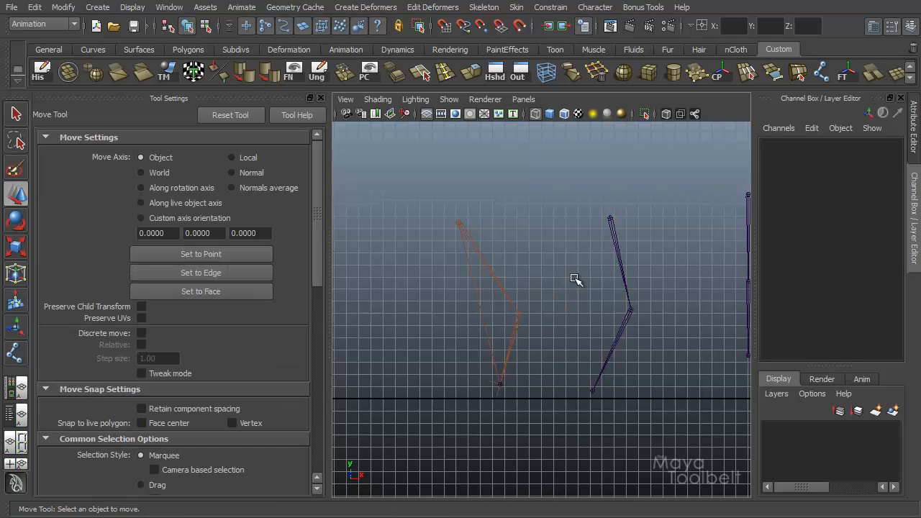
{"action": "left_click", "coordinate": [494, 9]}
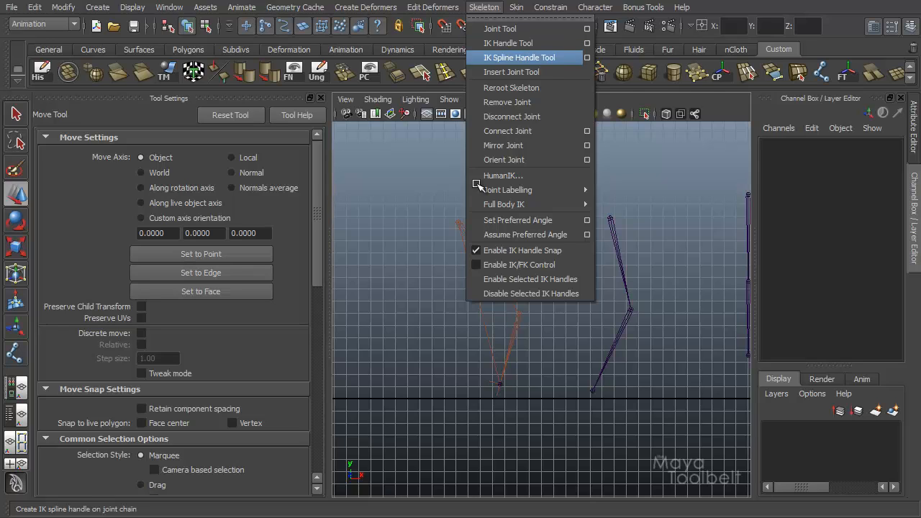
{"action": "left_click", "coordinate": [416, 350]}
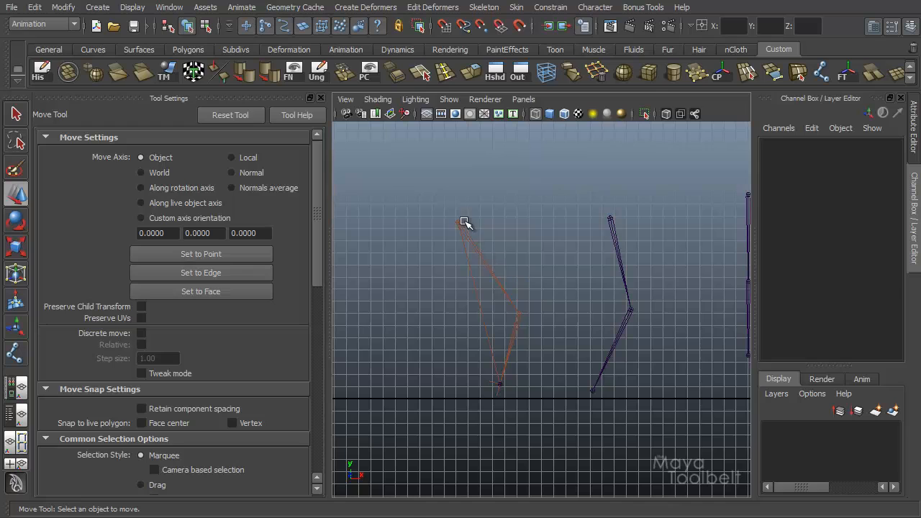
{"action": "left_click", "coordinate": [460, 220]}
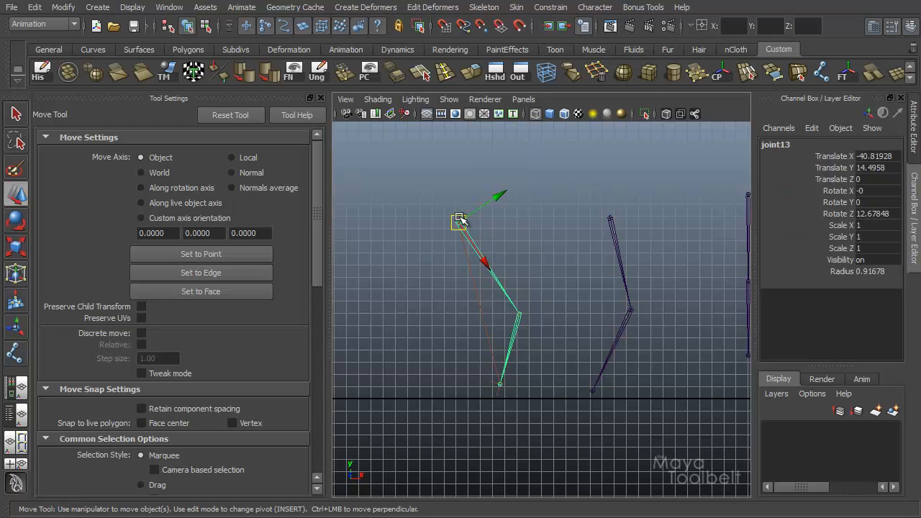
- Disable Create IK handle in the Joint Tool's settings
{"action": "left_click", "coordinate": [16, 353]}
{"action": "left_click", "coordinate": [141, 239]}
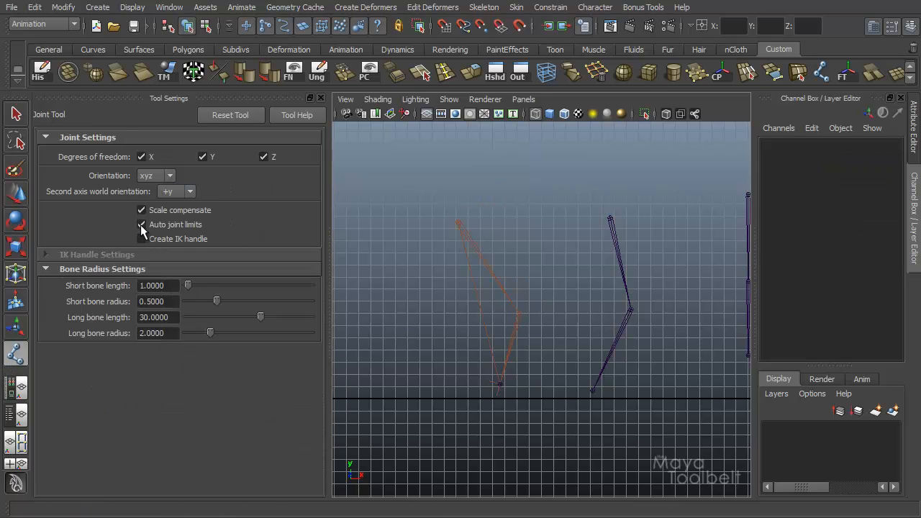